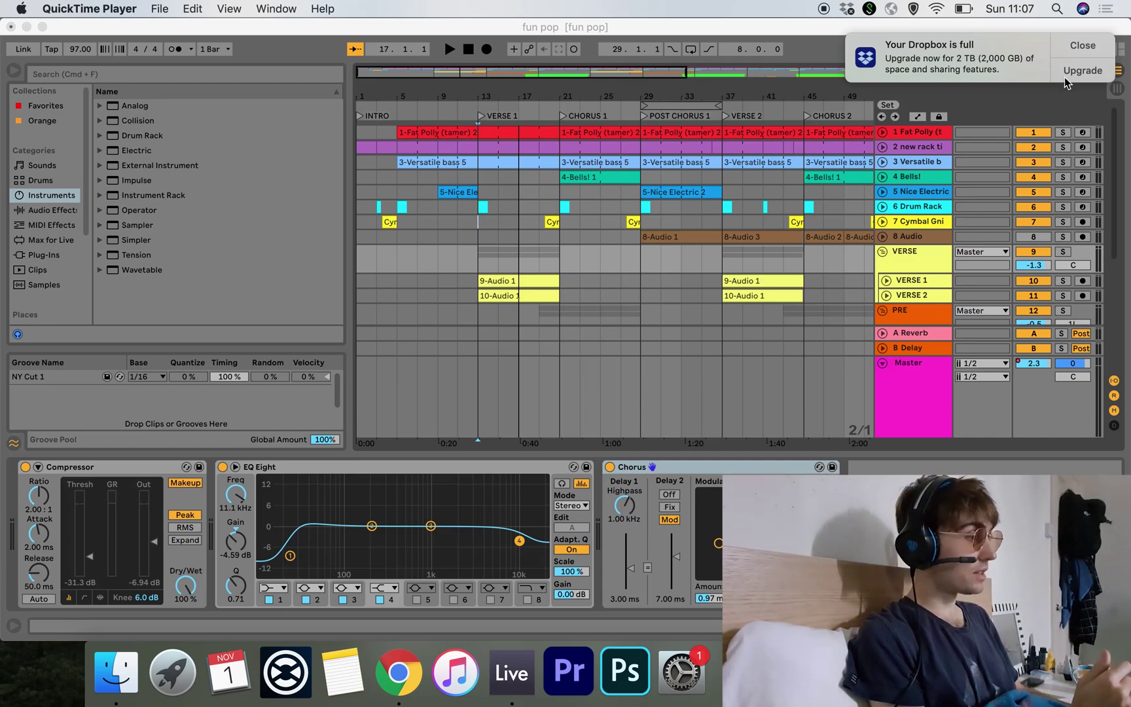
Step: Dismiss the Dropbox storage notification and unfold the "new rack ting" drum track in the arrangement
left_click(1059, 44)
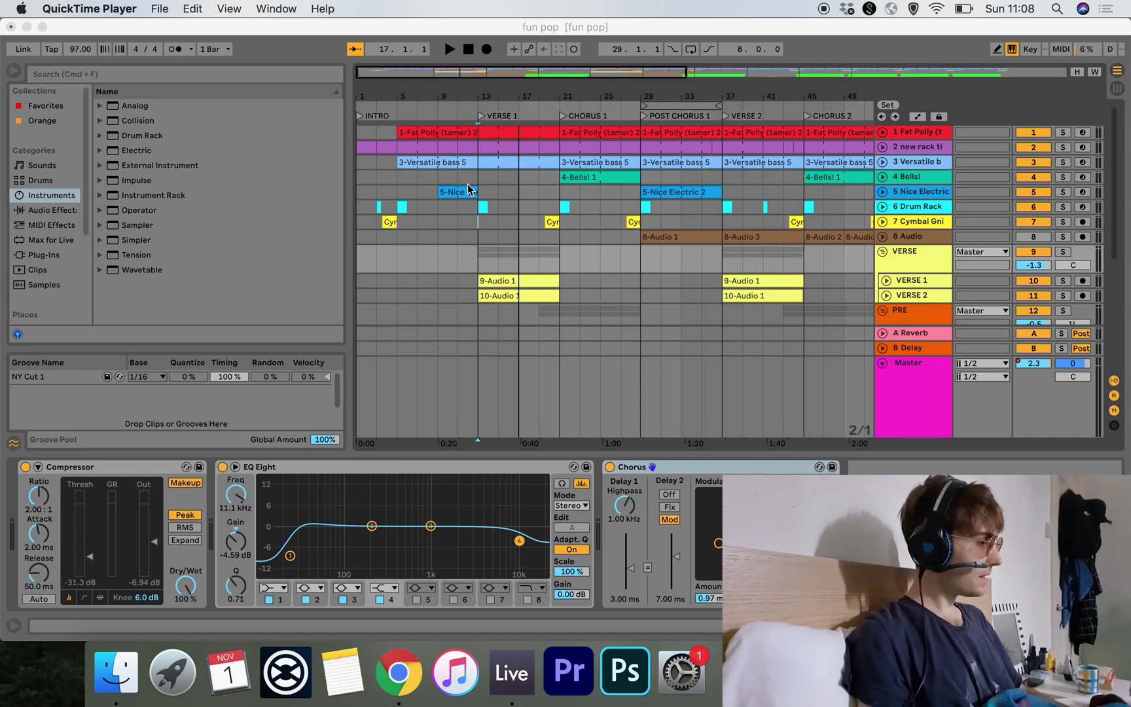
left_click(612, 271)
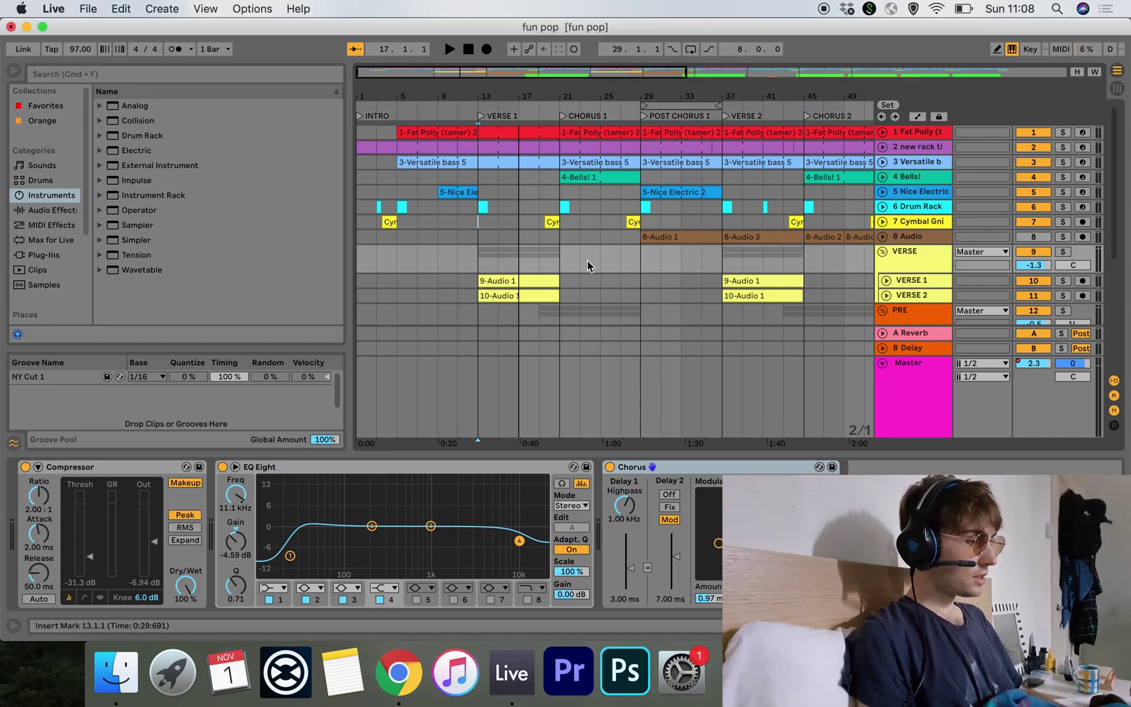
key("plus")
key("minus")
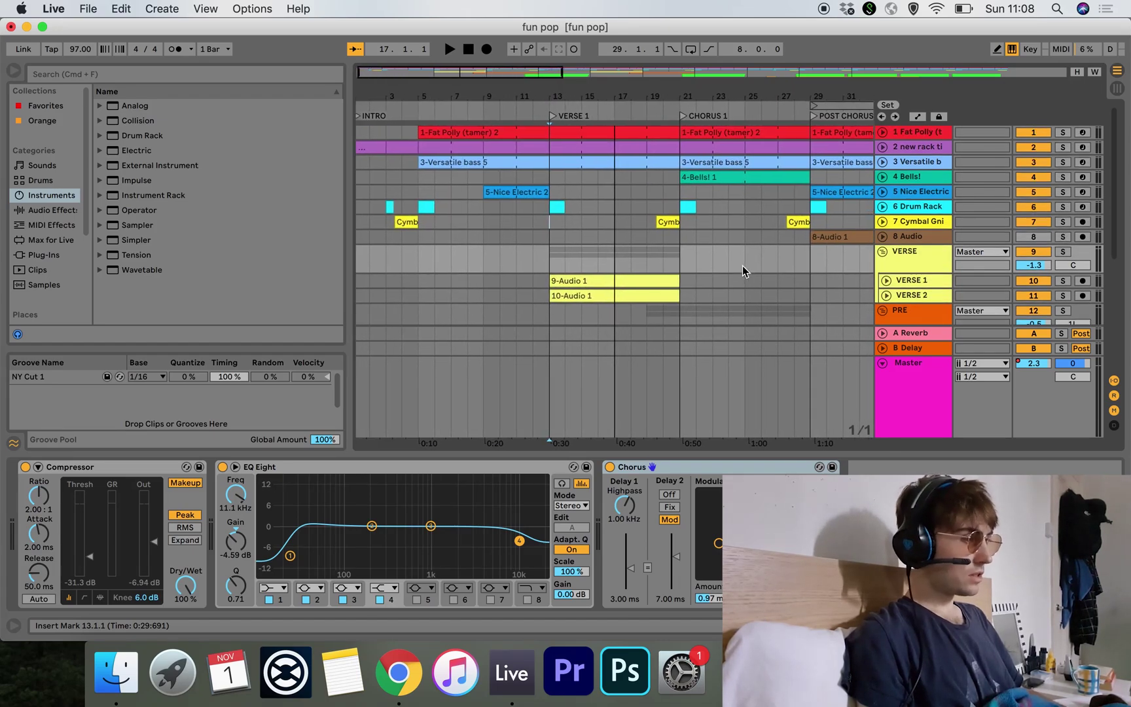
left_click(883, 148)
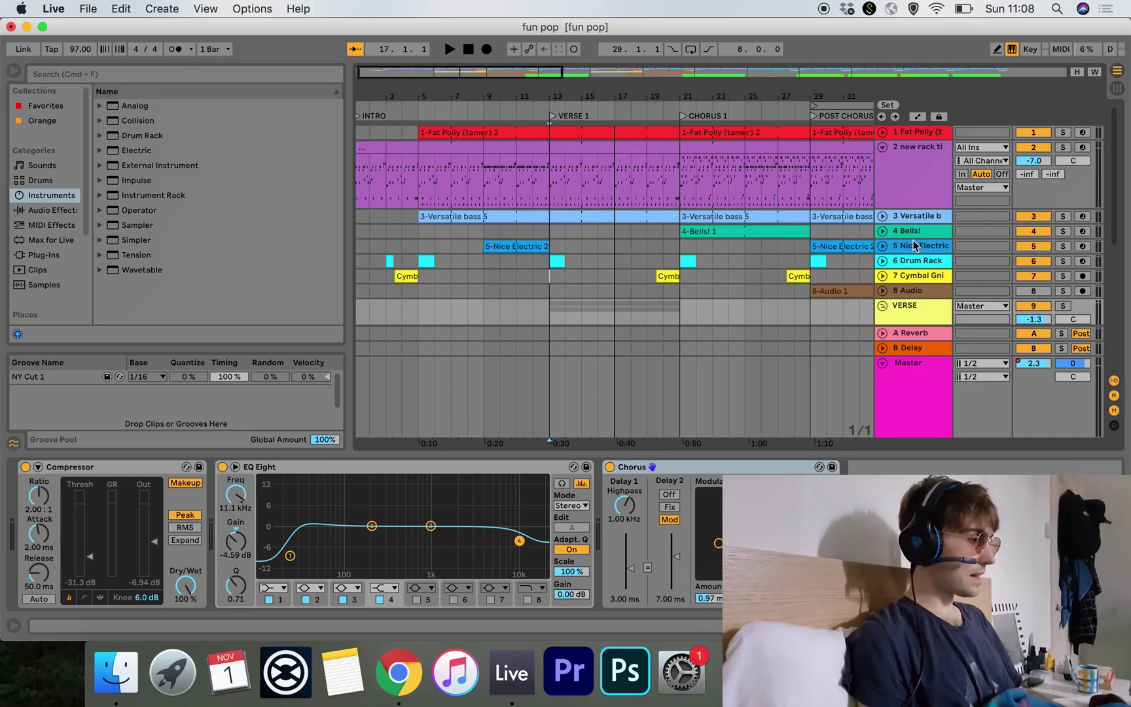
left_click(883, 231)
left_click(883, 231)
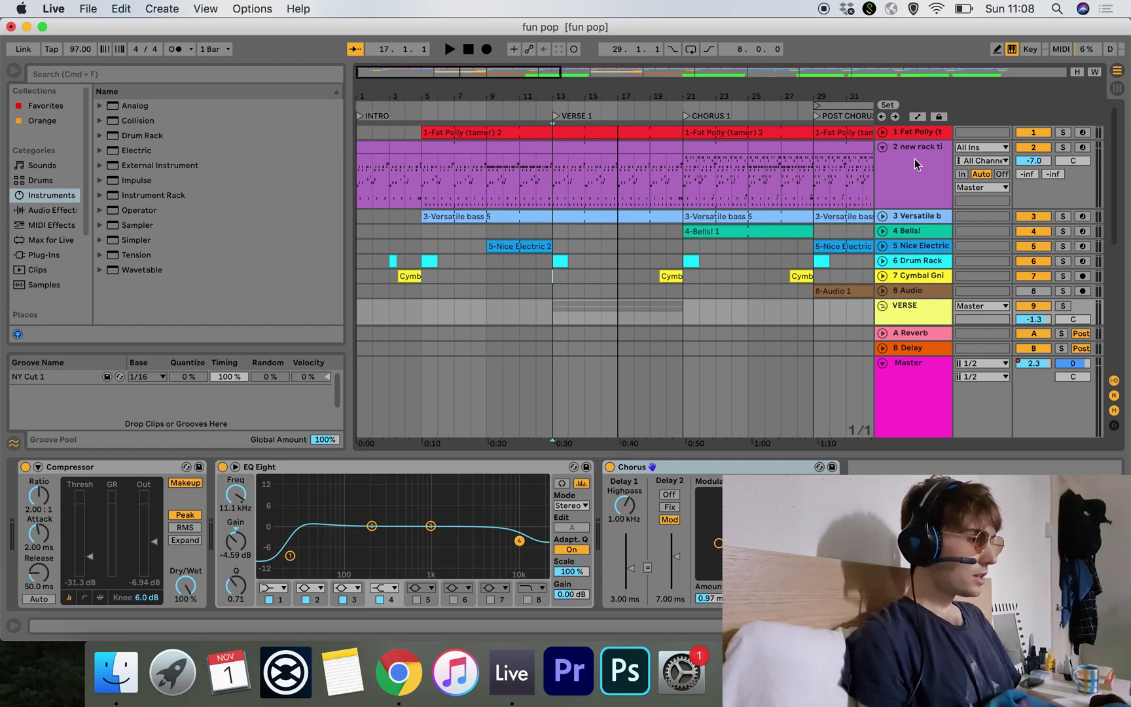
Step: Examine the drum track's pattern across the whole song and in detail through the intro and first verse
scroll(502, 164, "up", 3)
key("w")
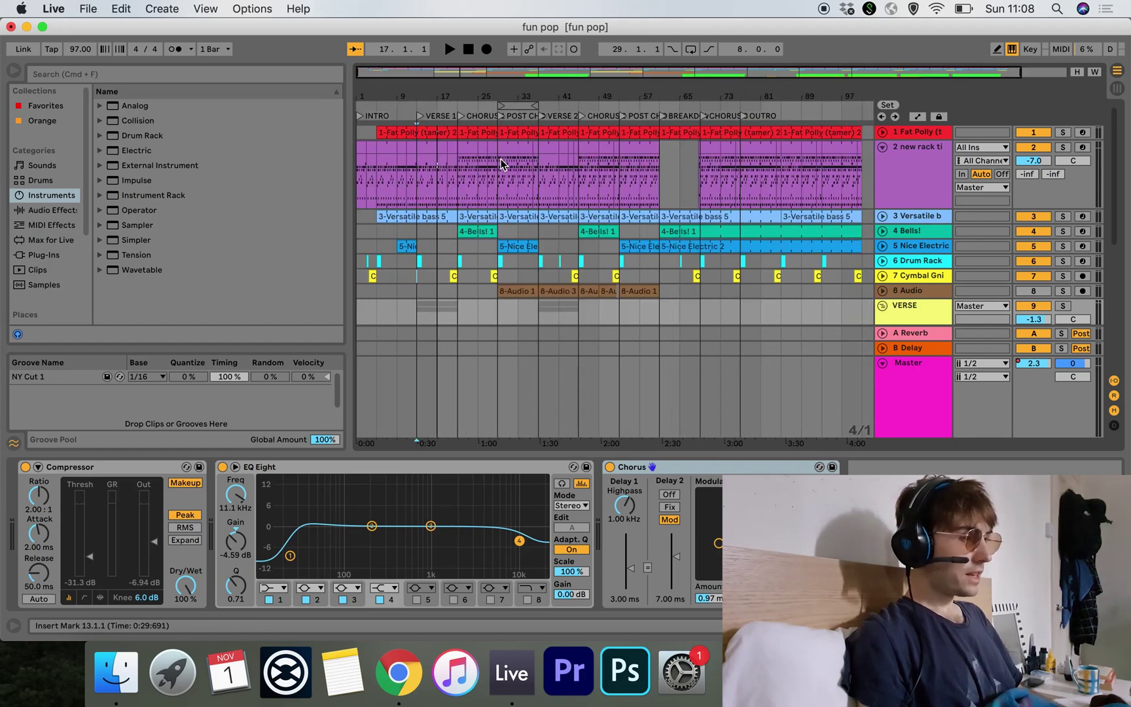
key("plus")
key("plus")
key("plus")
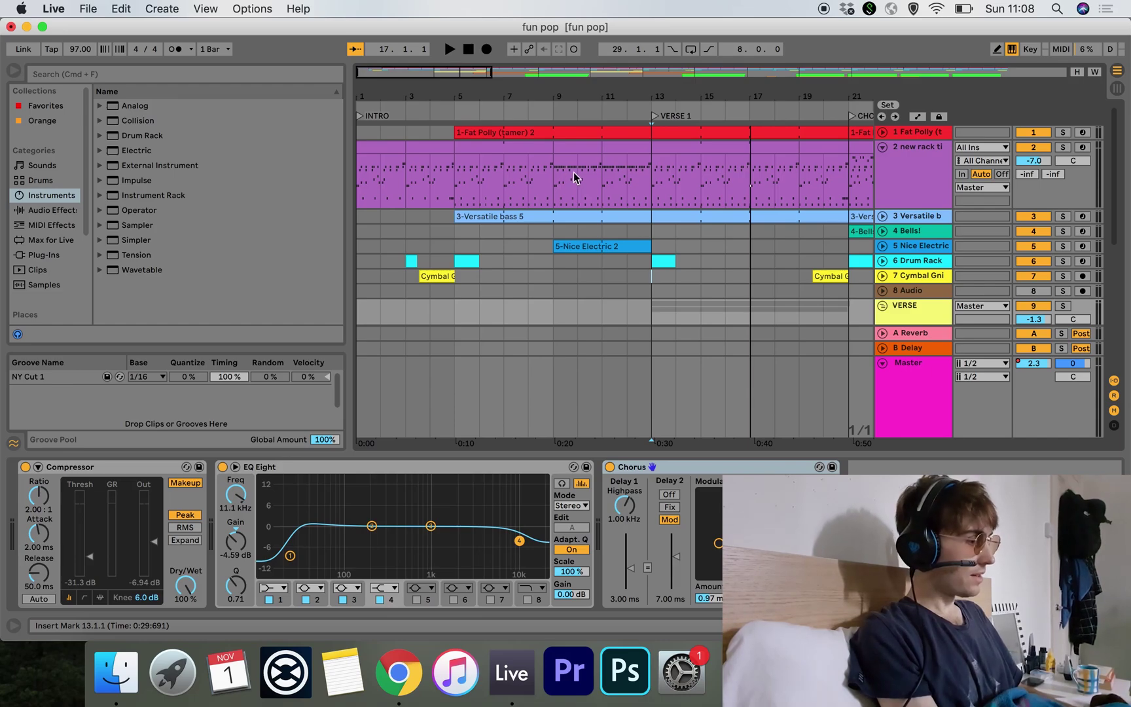
key("minus")
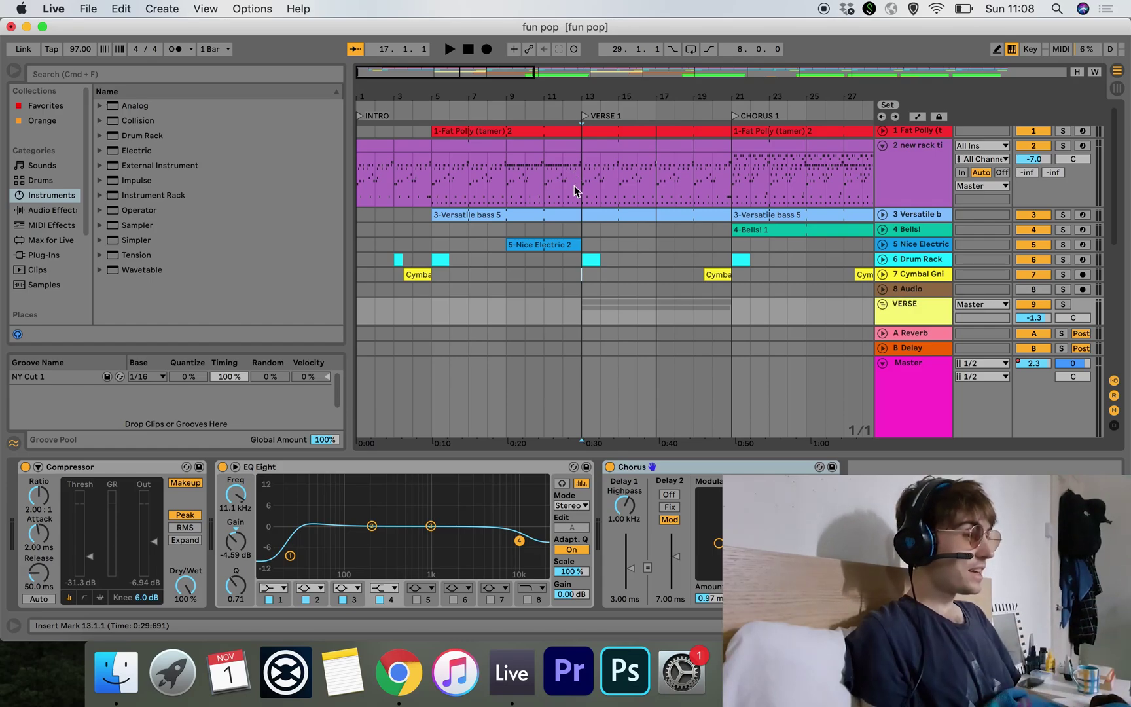
scroll(575, 186, "up", 1)
scroll(575, 186, "up", 2)
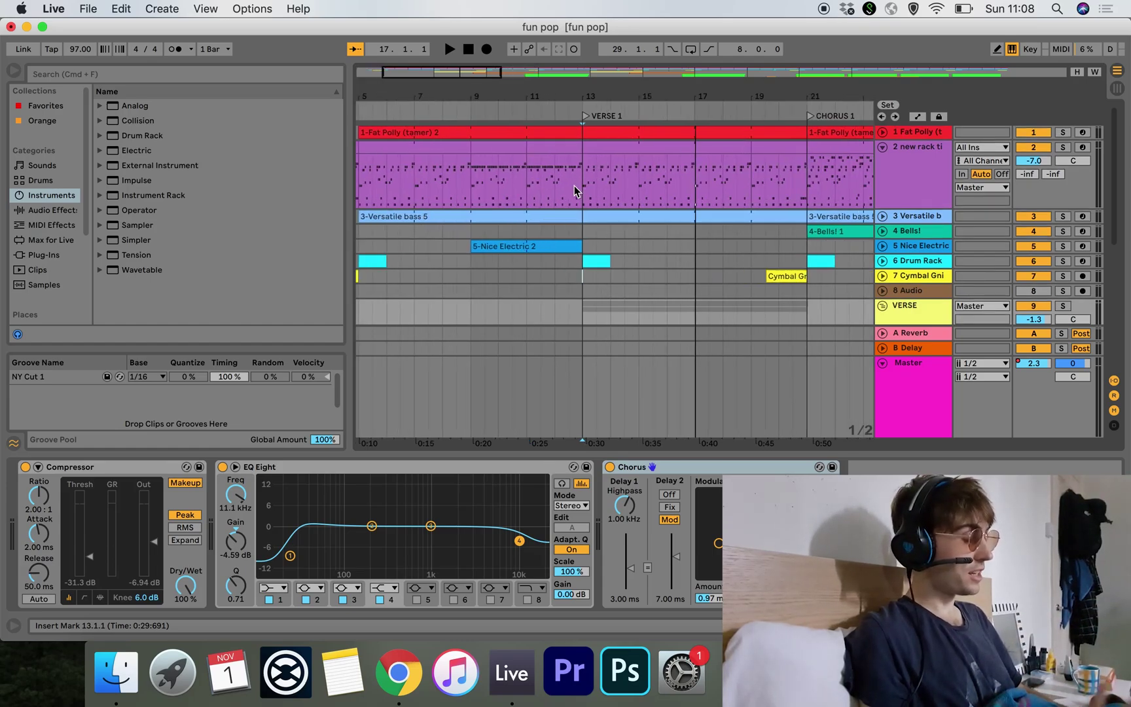
scroll(575, 186, "left", 5)
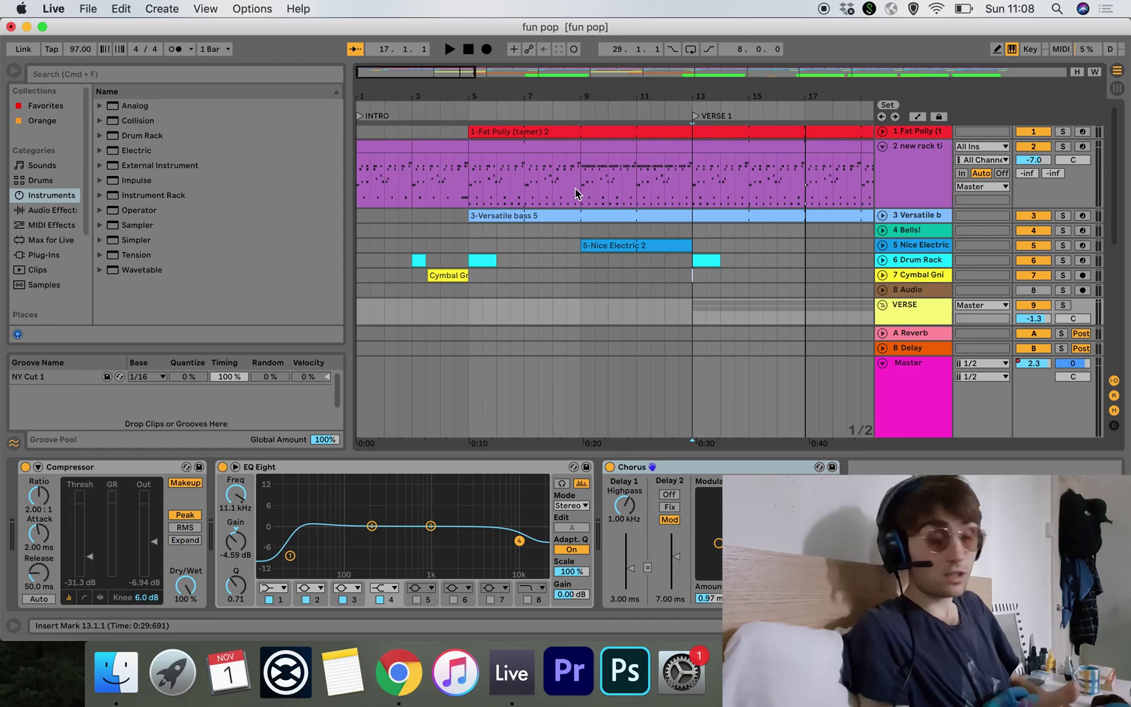
scroll(585, 186, "down", 5)
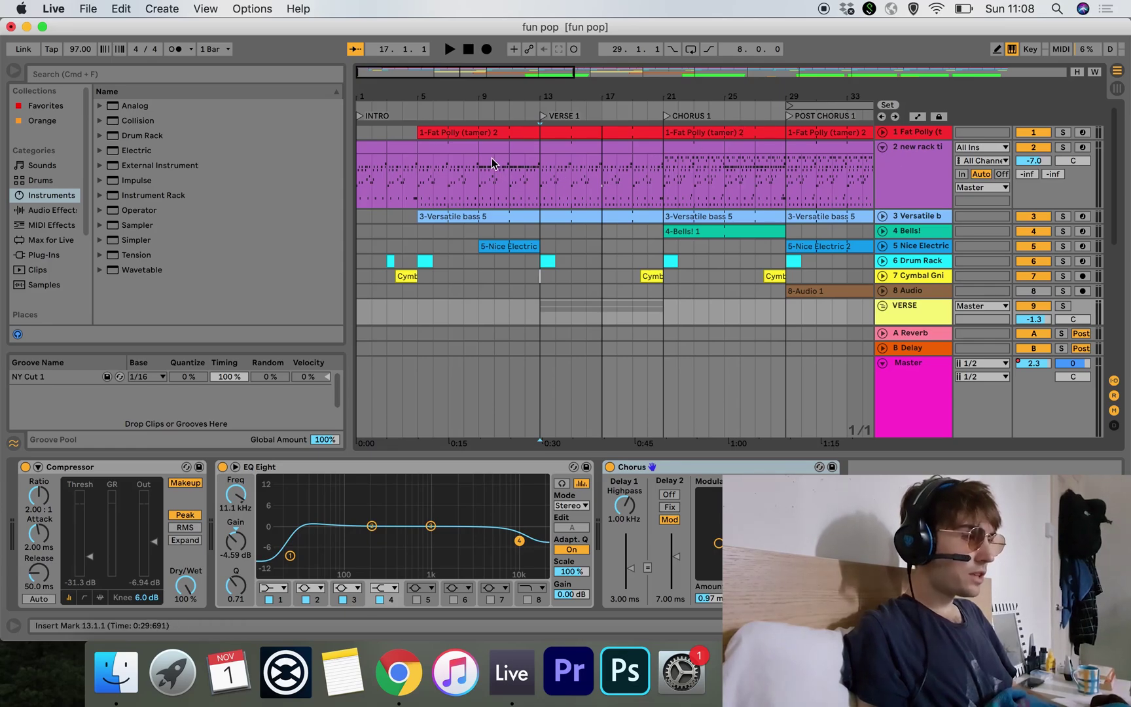
scroll(497, 163, "up", 4)
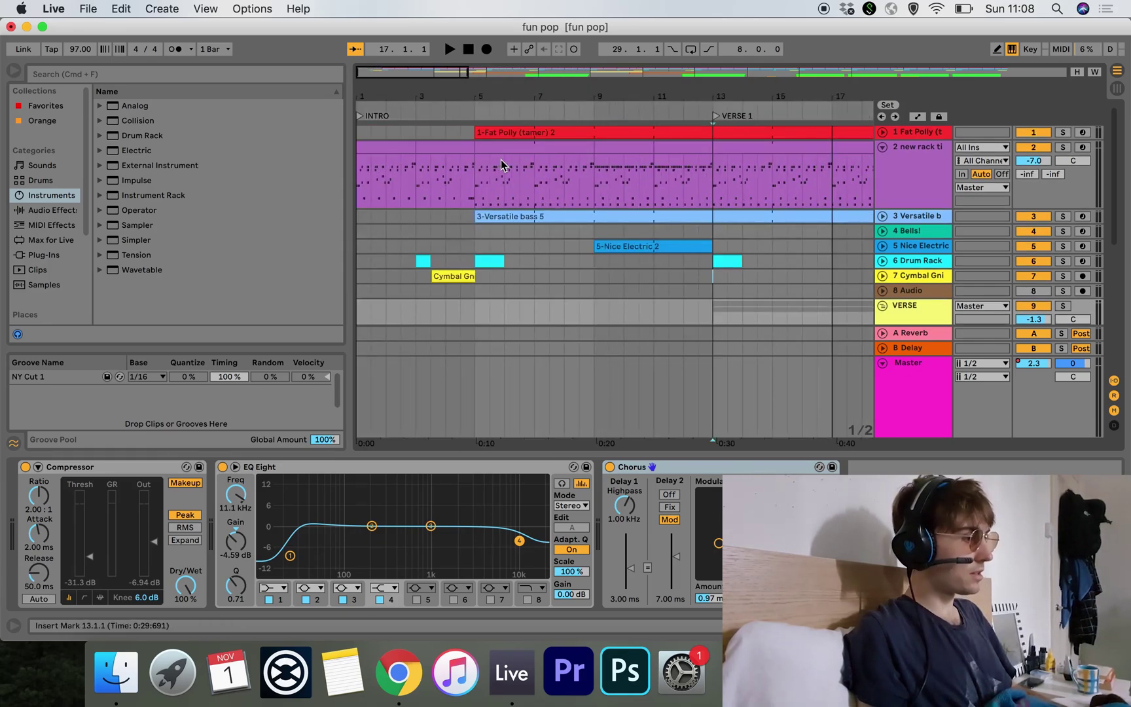
scroll(537, 173, "up", 3)
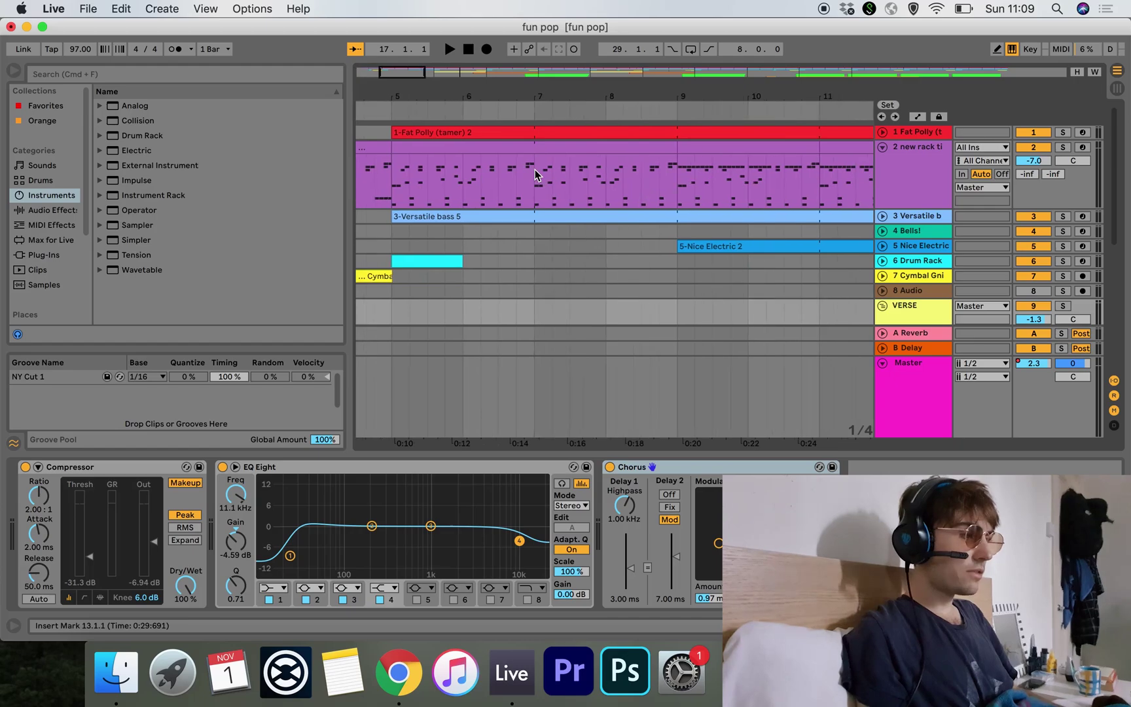
scroll(536, 174, "down", 6)
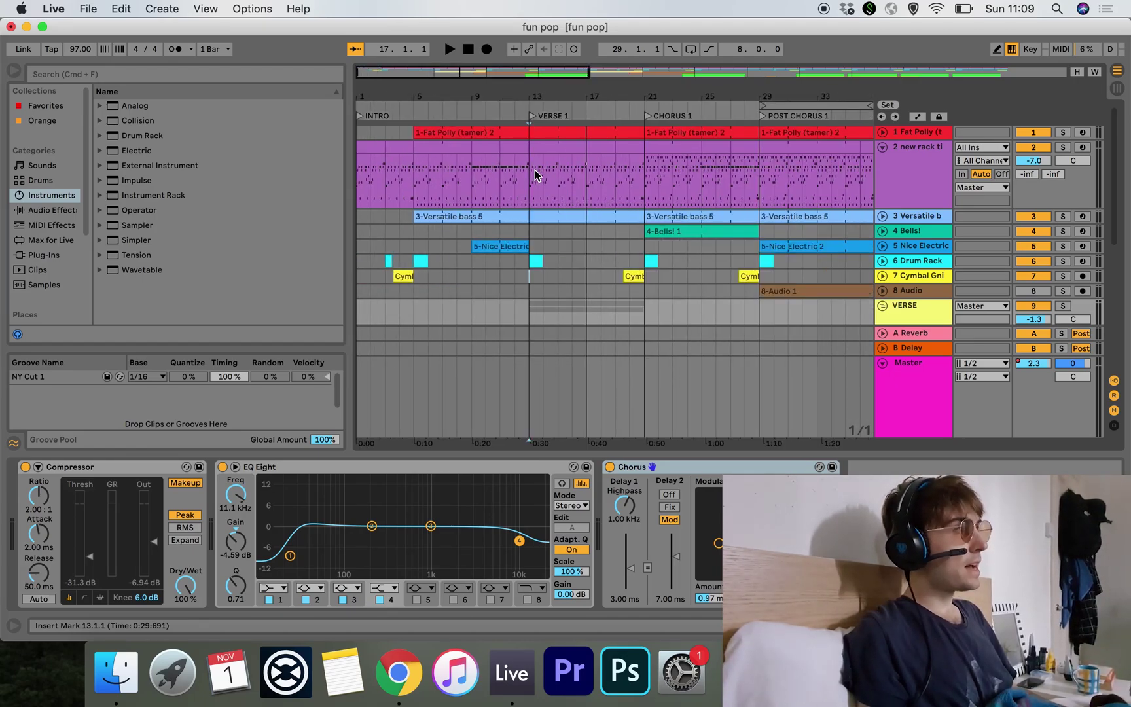
scroll(536, 174, "up", 3)
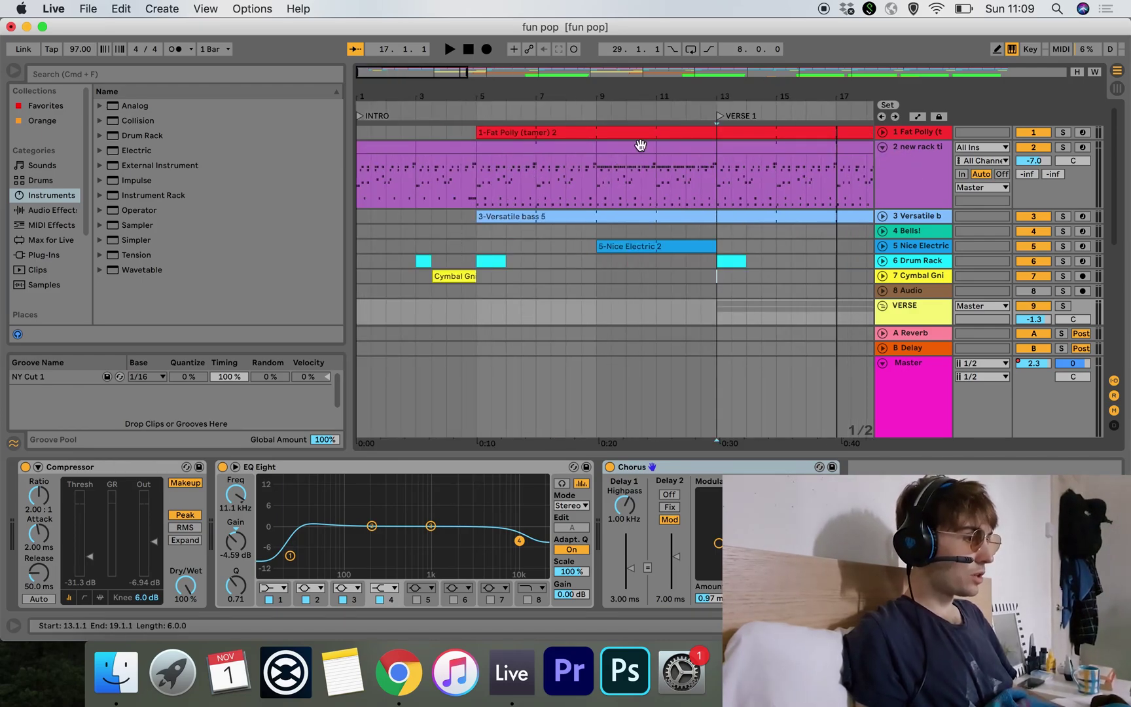
Step: Select the drum clip at bar 5 and audition rack pads including Kick Vinyl SP, Clap-707, Bongo-C78-Low, Cymbal-C78 and Bells-Cowbell 4
left_click(503, 144)
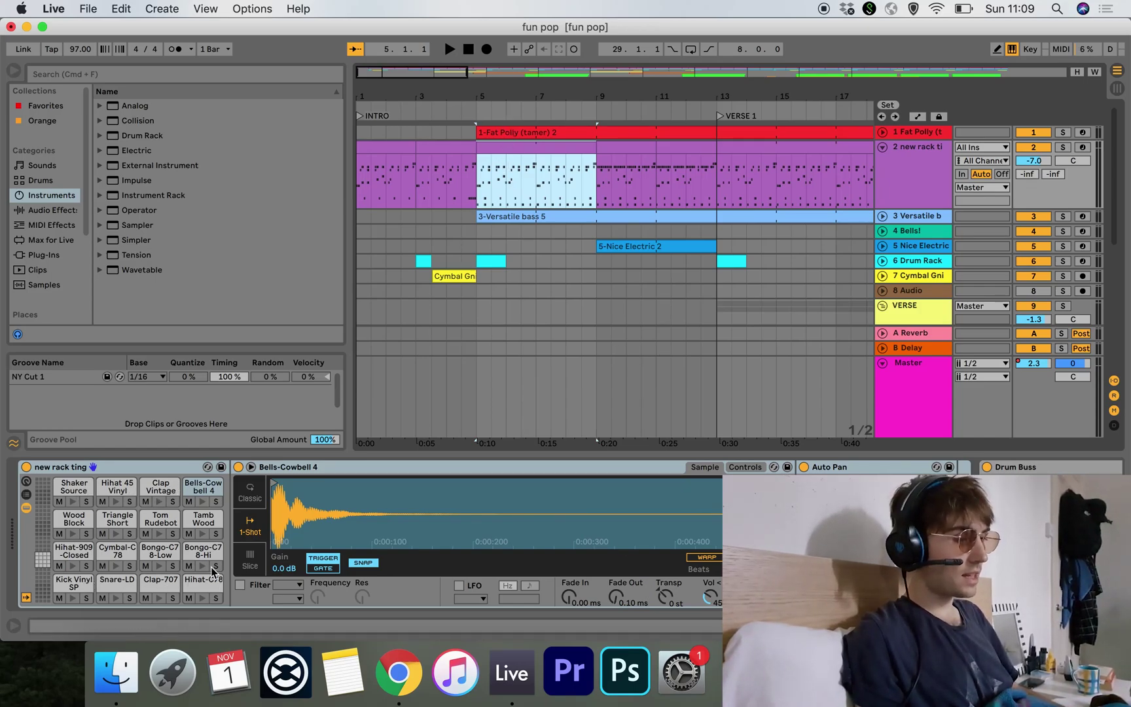
left_click(72, 598)
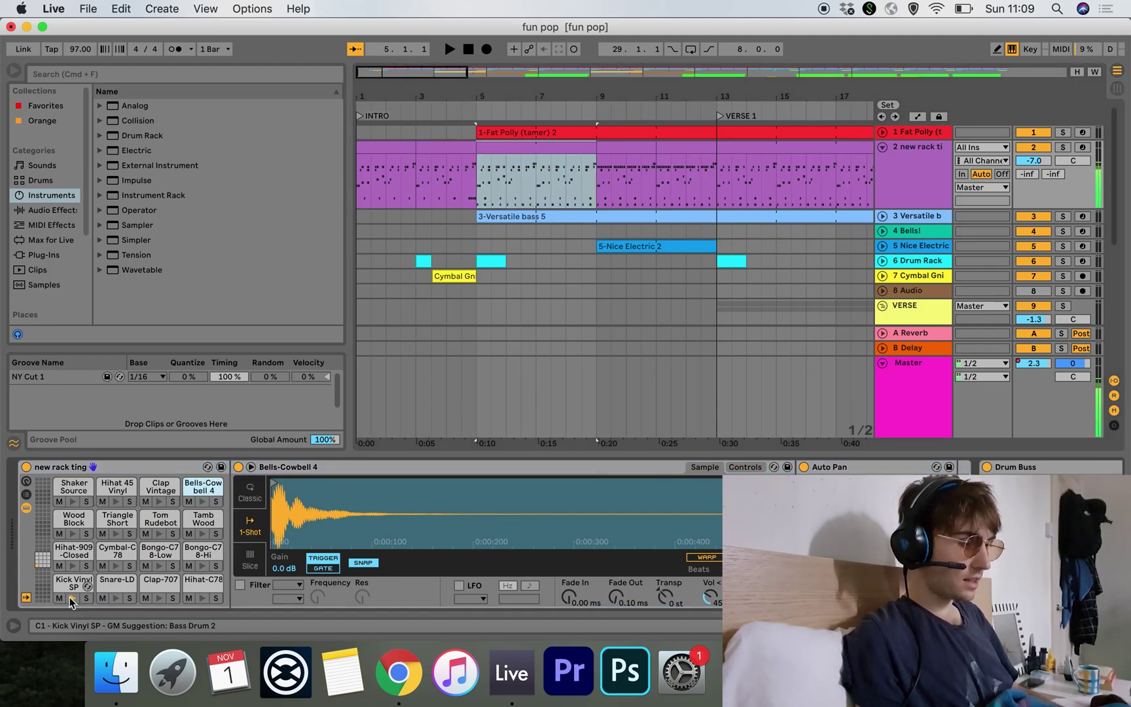
left_click(116, 598)
left_click(159, 598)
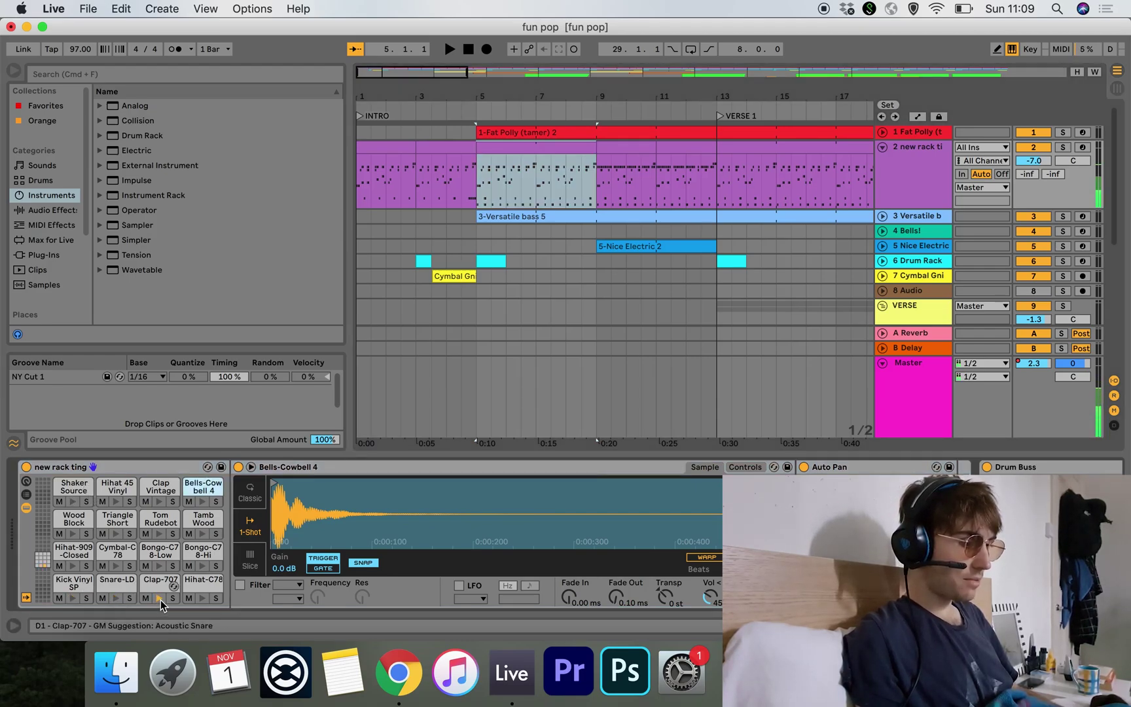
left_click(159, 566)
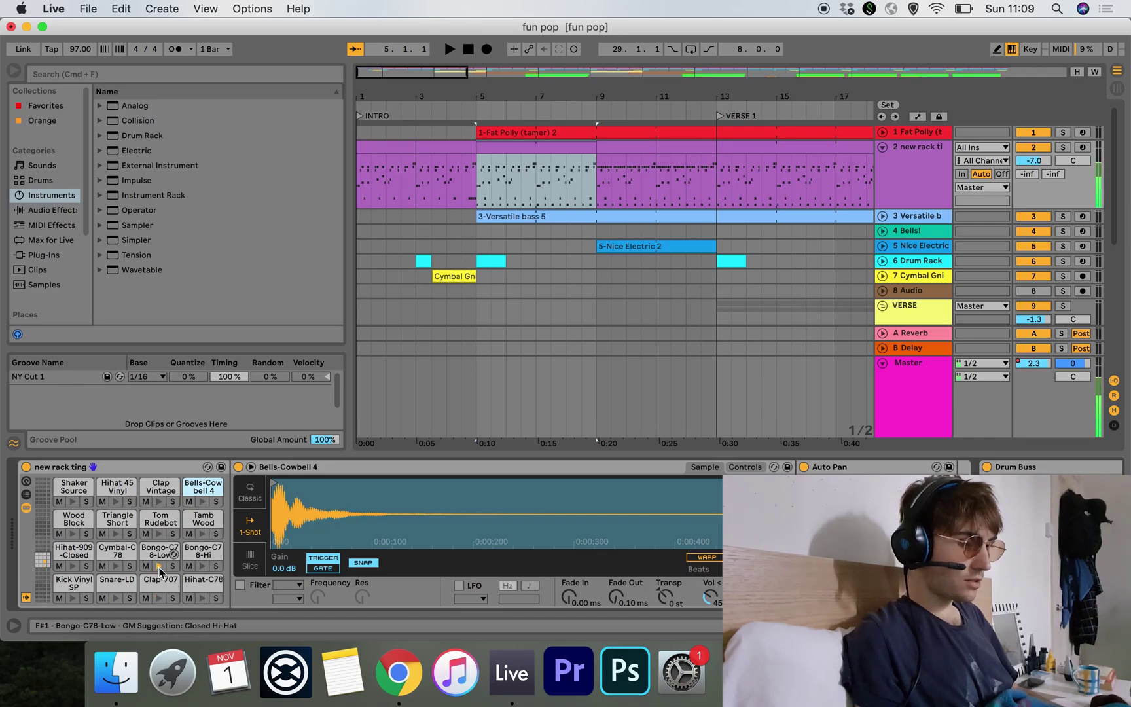
left_click(116, 567)
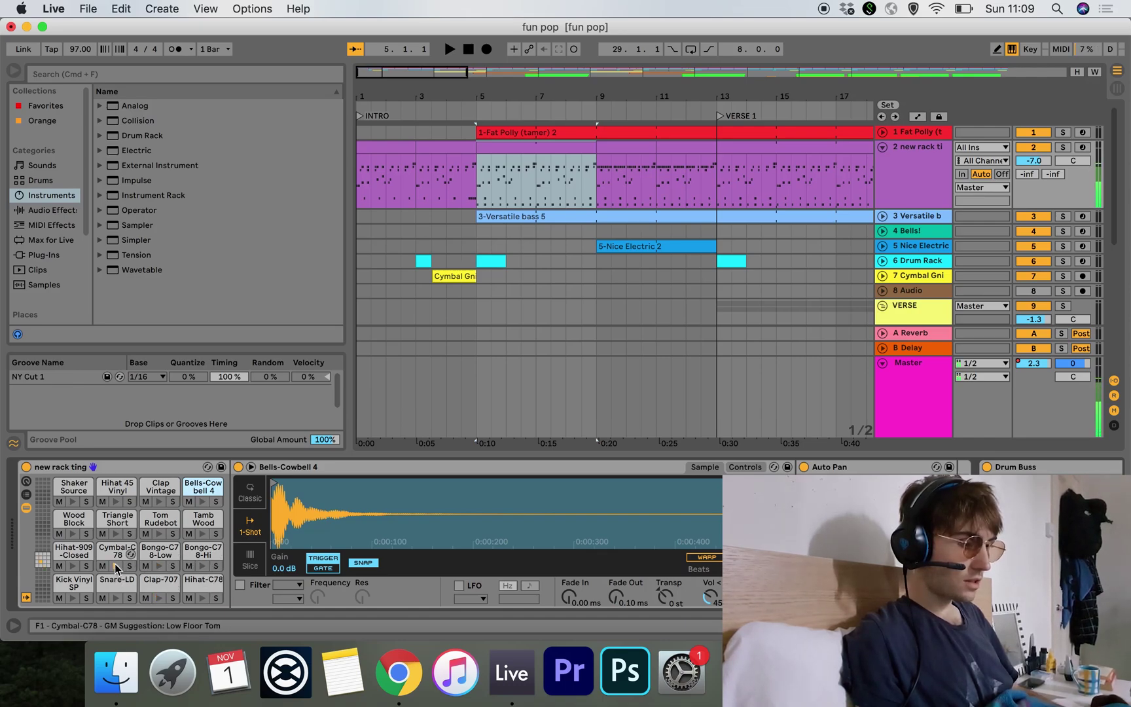
left_click(159, 502)
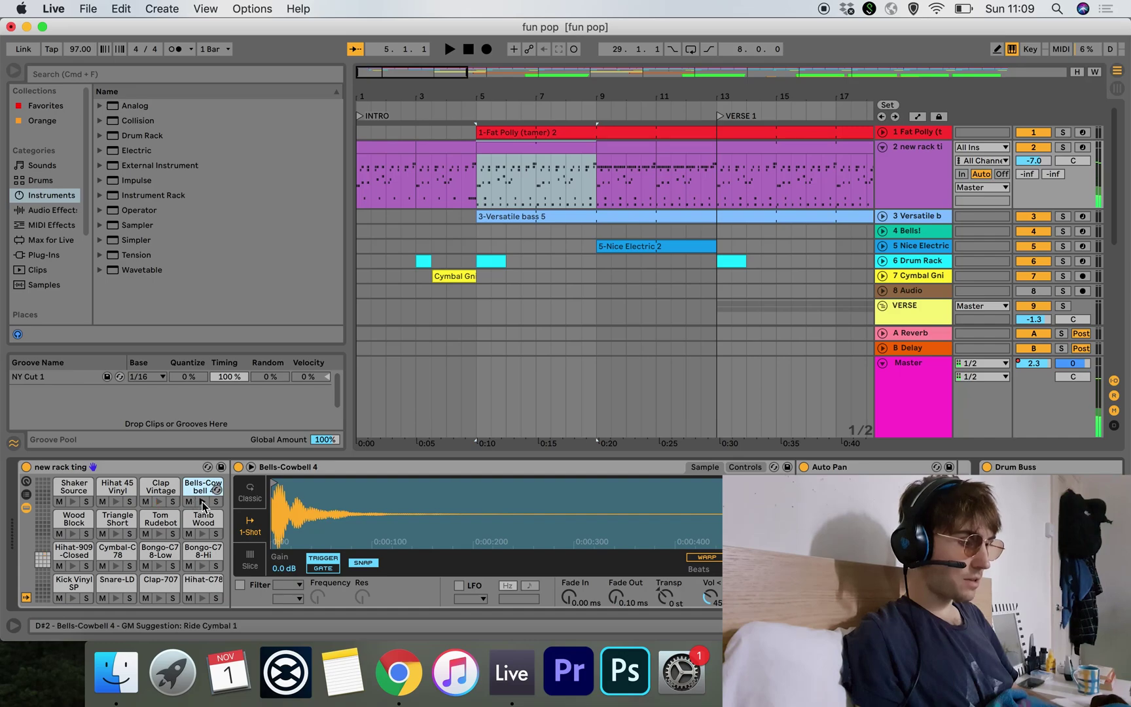
left_click(203, 502)
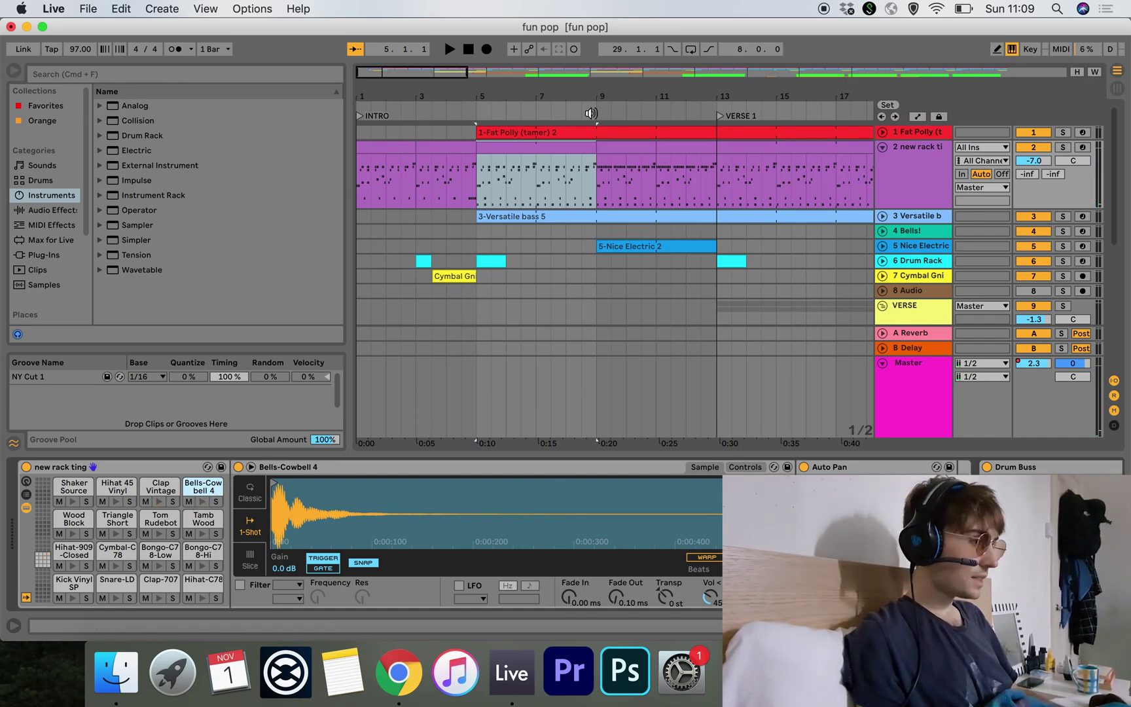
Step: Open the bar 5 drum clip in the MIDI note editor and resize the editor to fit all drum lanes
scroll(459, 167, "up", 3)
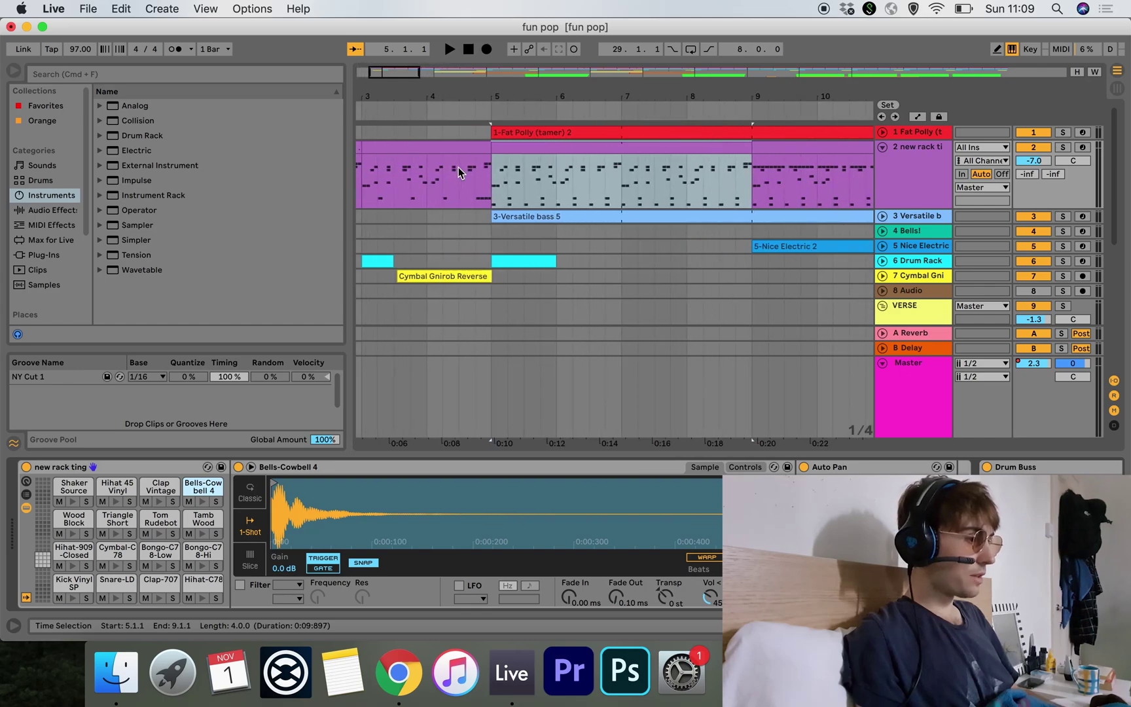
left_click(540, 191)
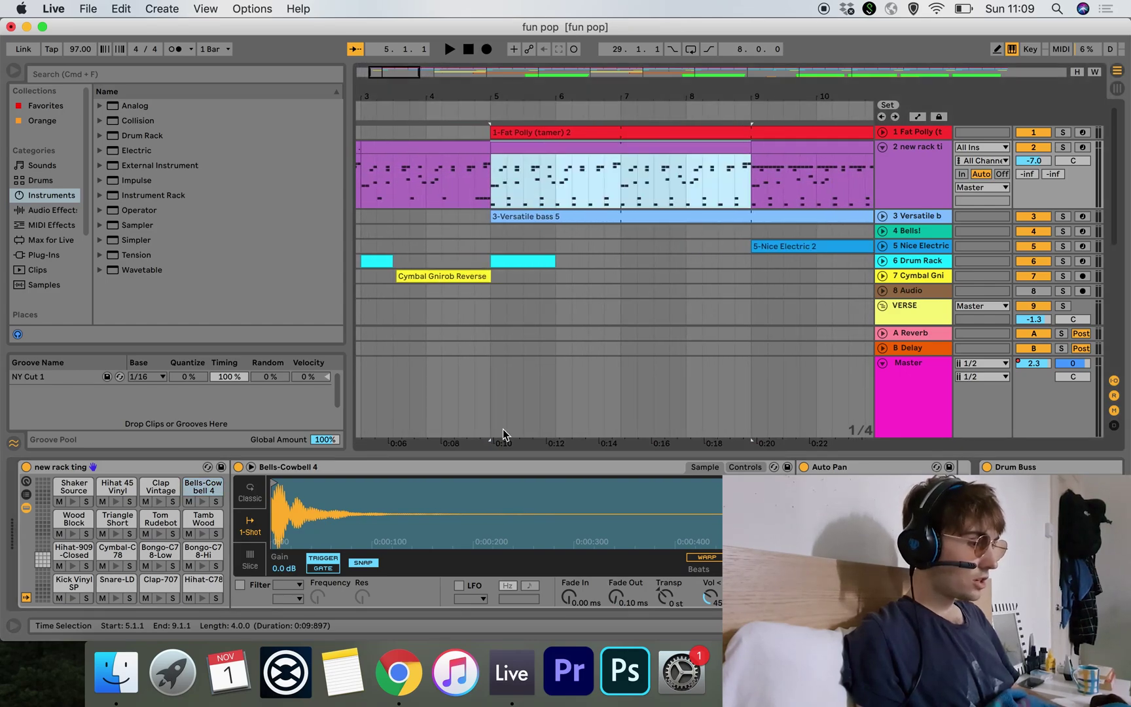
double_click(551, 154)
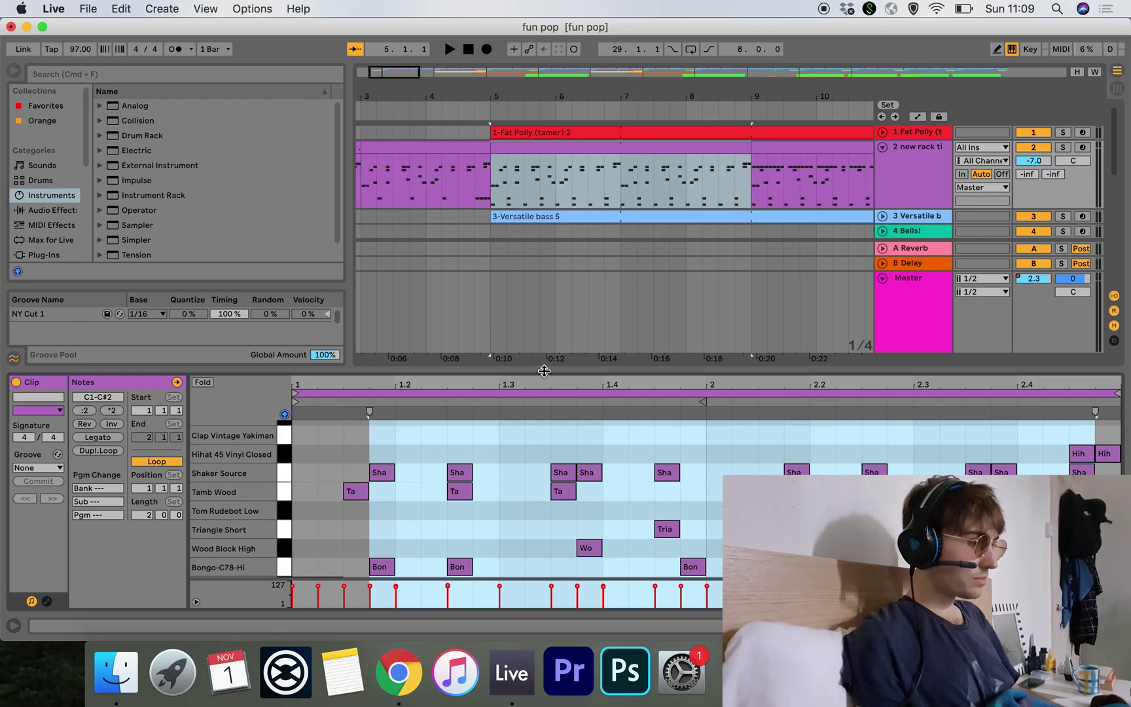
left_click_drag(546, 378, 546, 191)
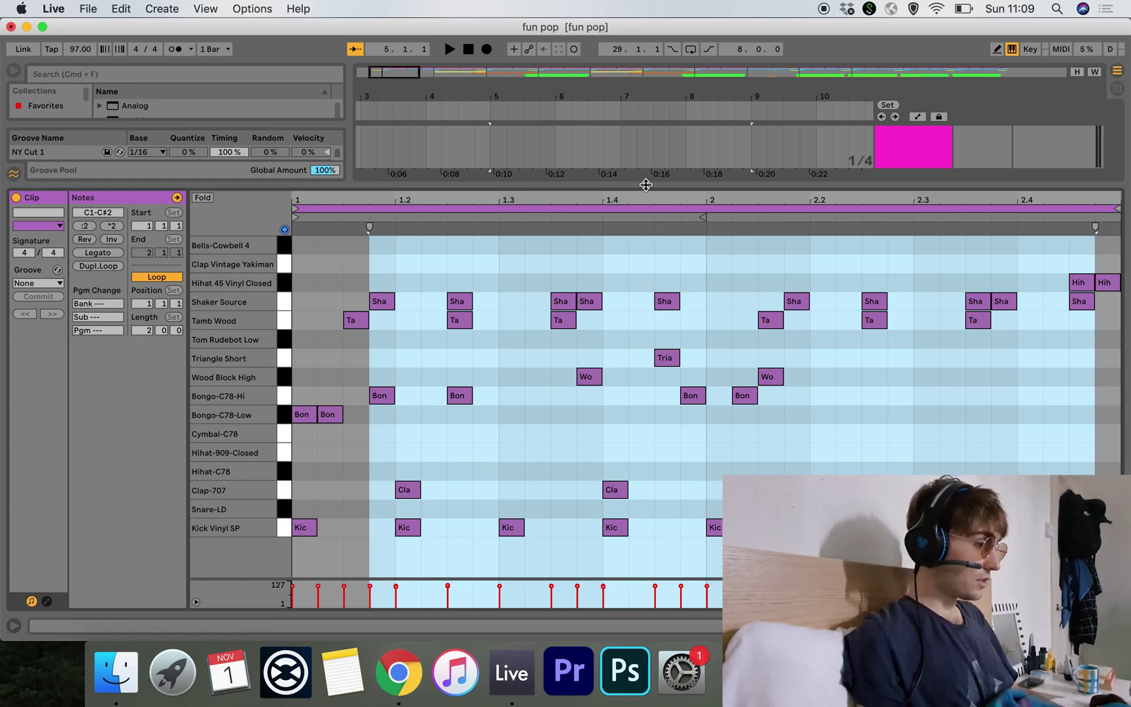
left_click_drag(644, 190, 637, 378)
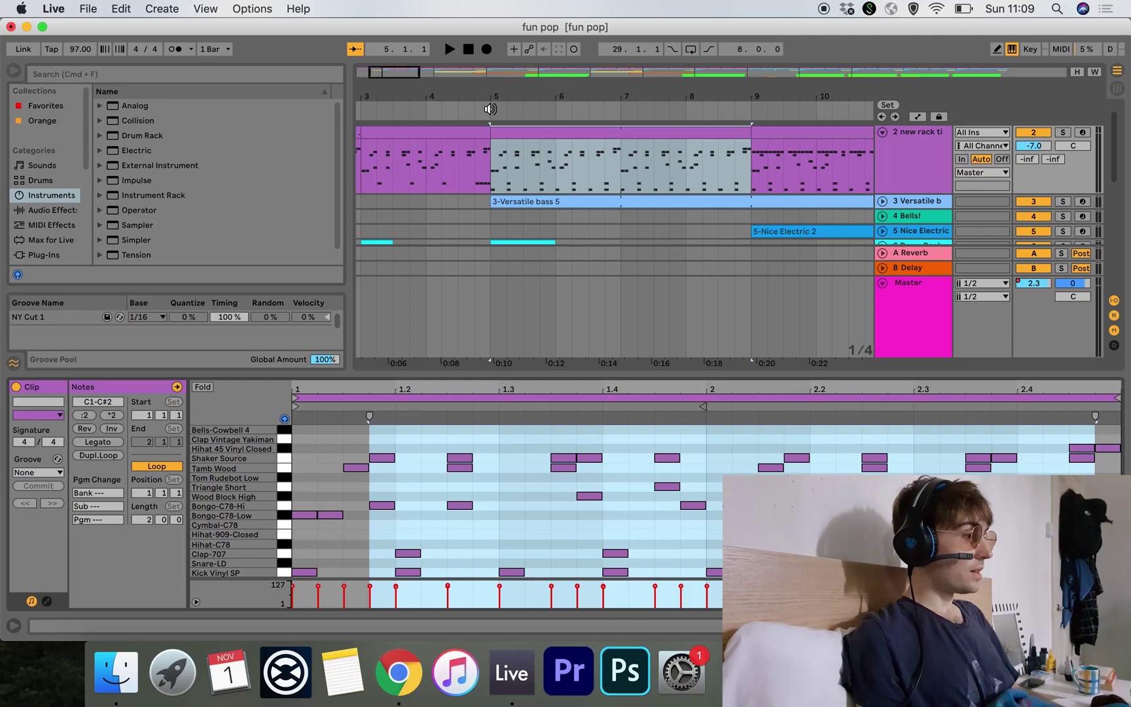
Step: Solo the "new rack ting" drum track and play the arrangement from bar 5
left_click(1063, 134)
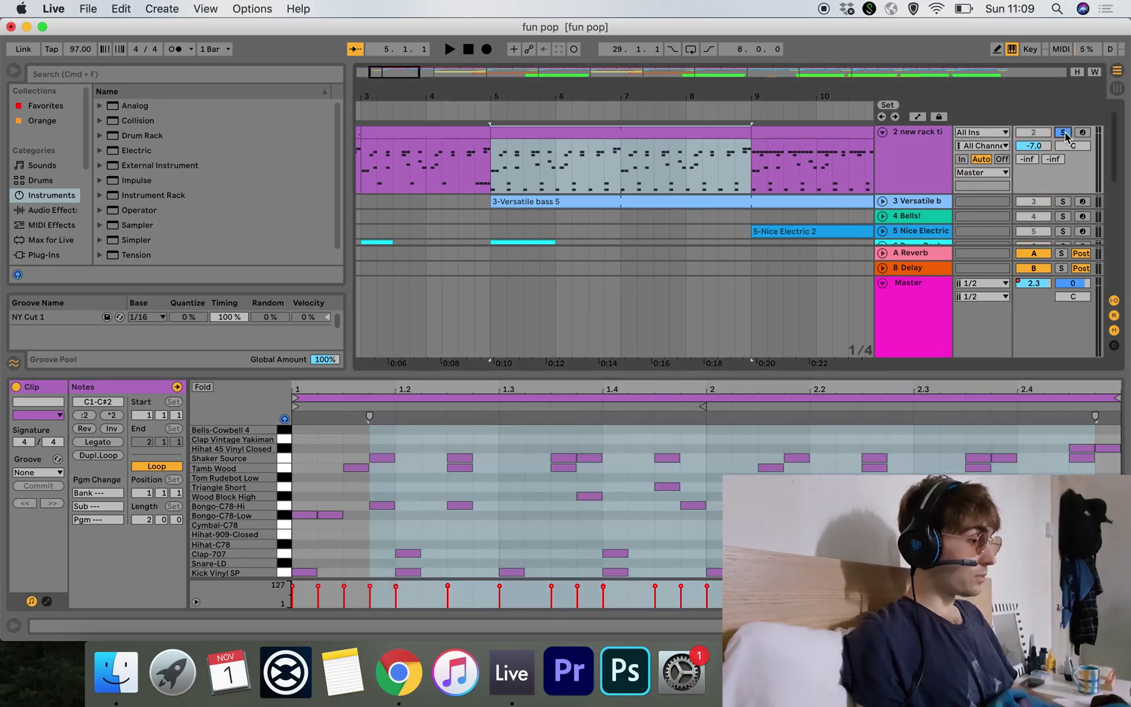
left_click(495, 108)
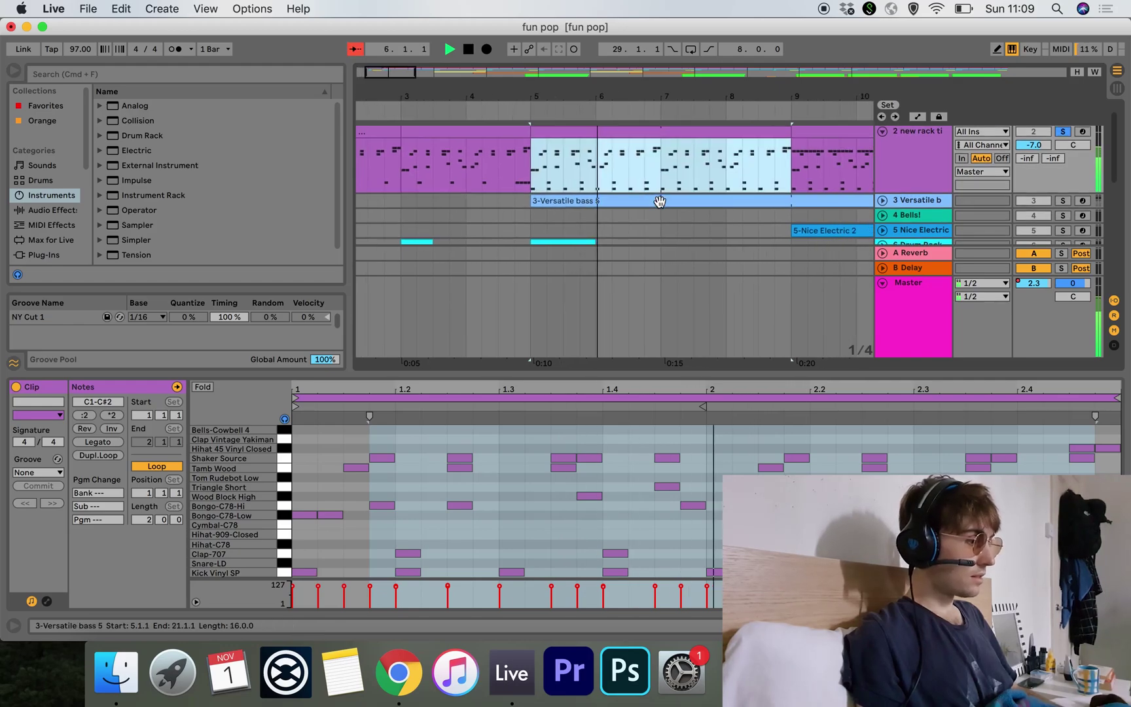
scroll(660, 201, "up", 1)
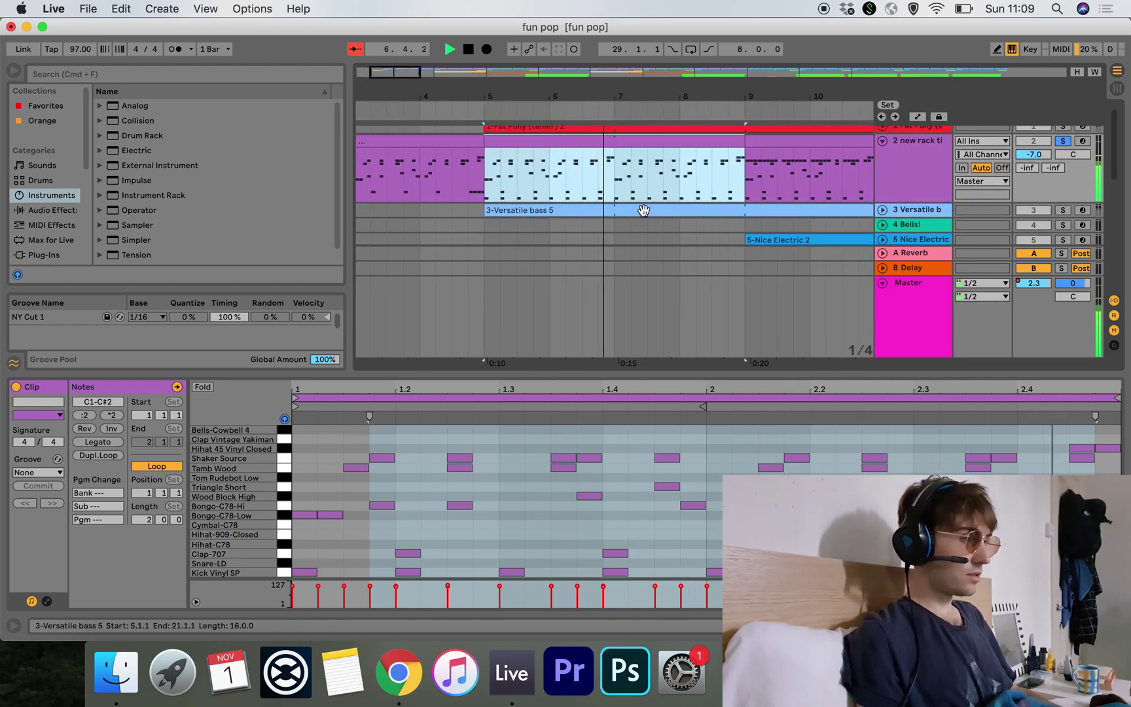
scroll(655, 208, "down", 1)
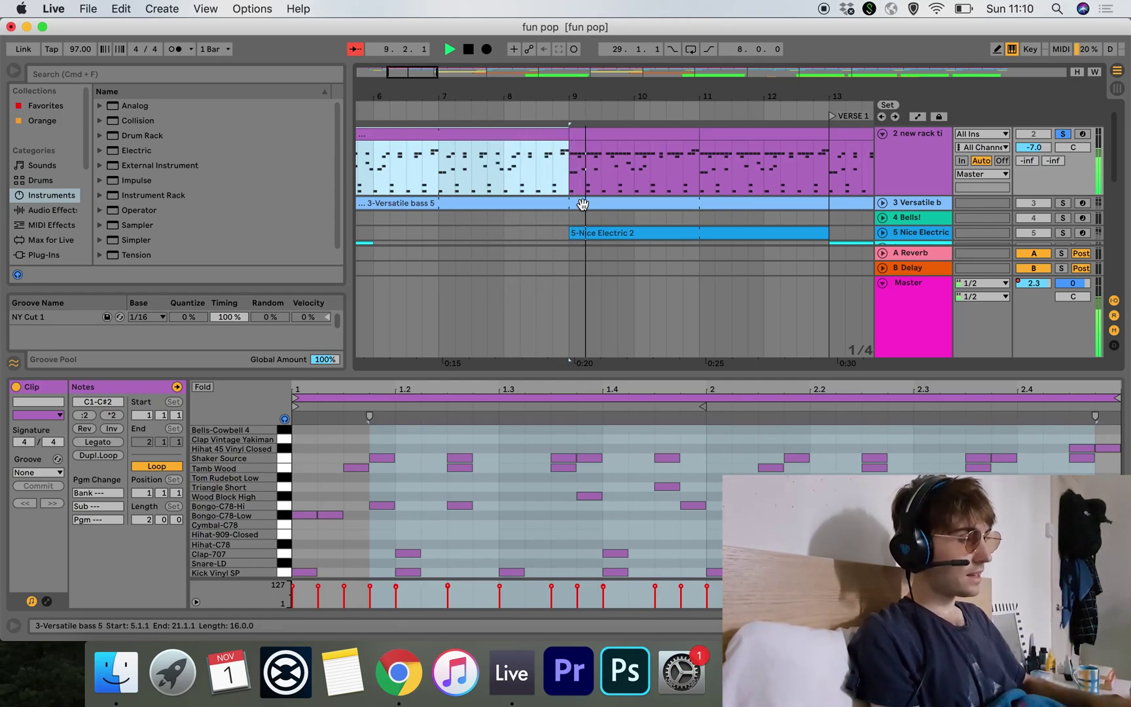
Step: Open the drum clip at bar 9 to inspect its notes during playback, and locate the drum pattern at Chorus 1
left_click(631, 133)
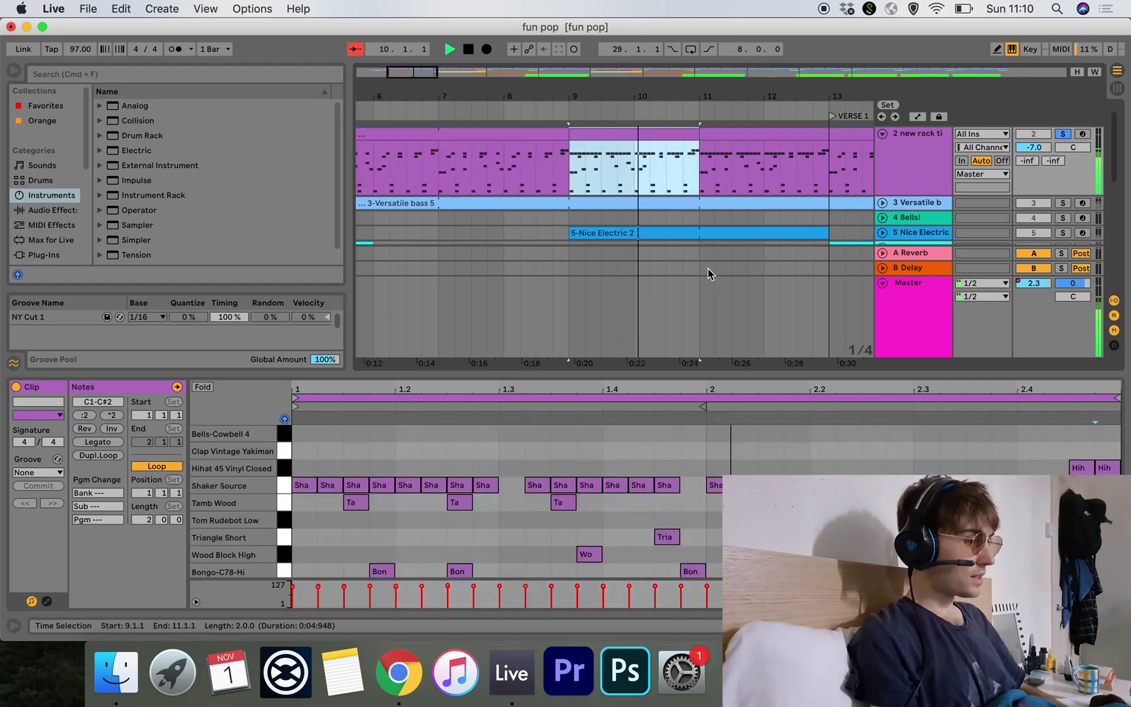
left_click(775, 460)
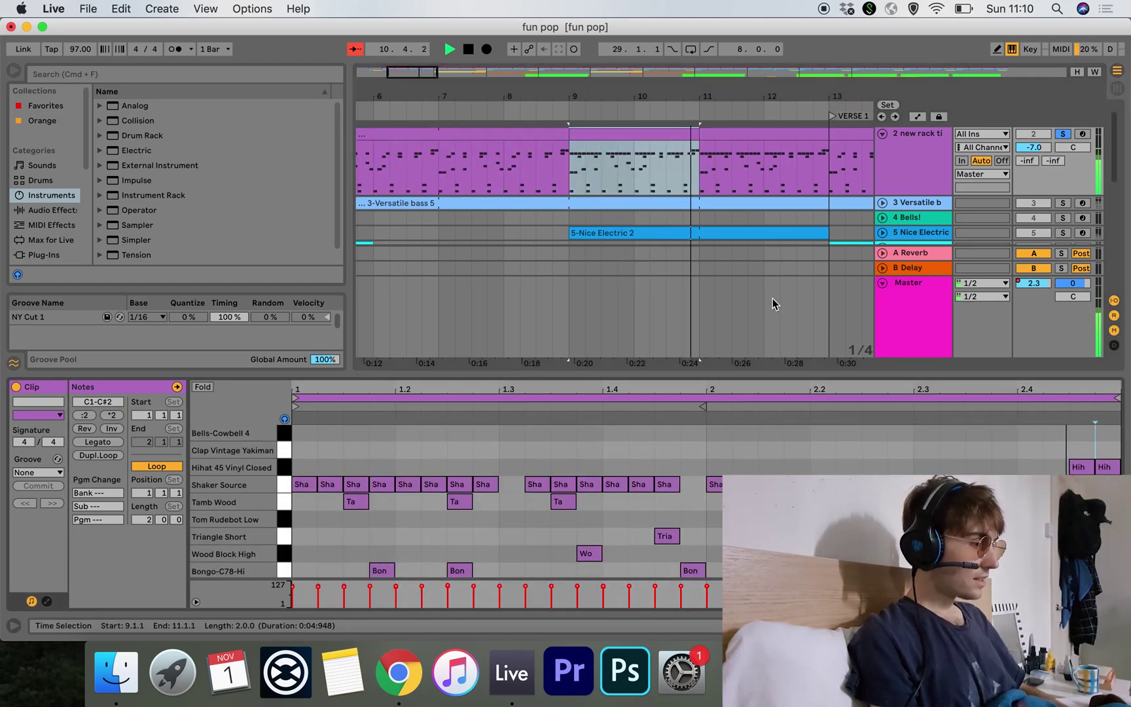
scroll(774, 257, "up", 1)
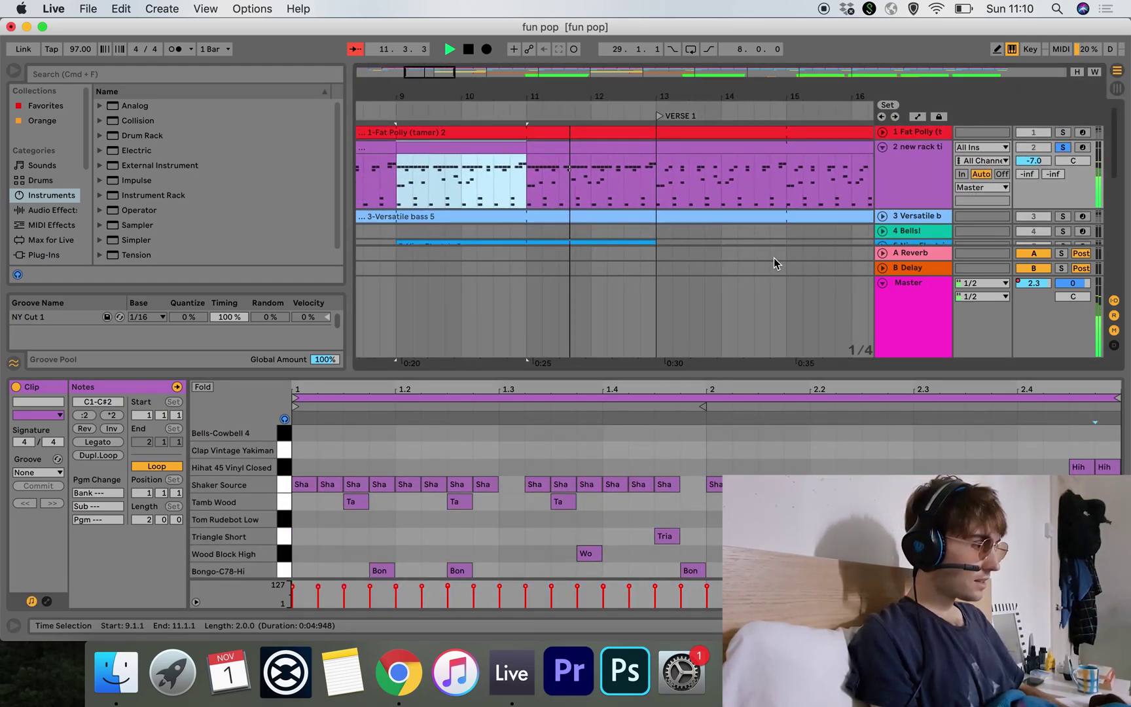
scroll(736, 226, "right", 6)
scroll(736, 227, "down", 1)
scroll(736, 222, "right", 5)
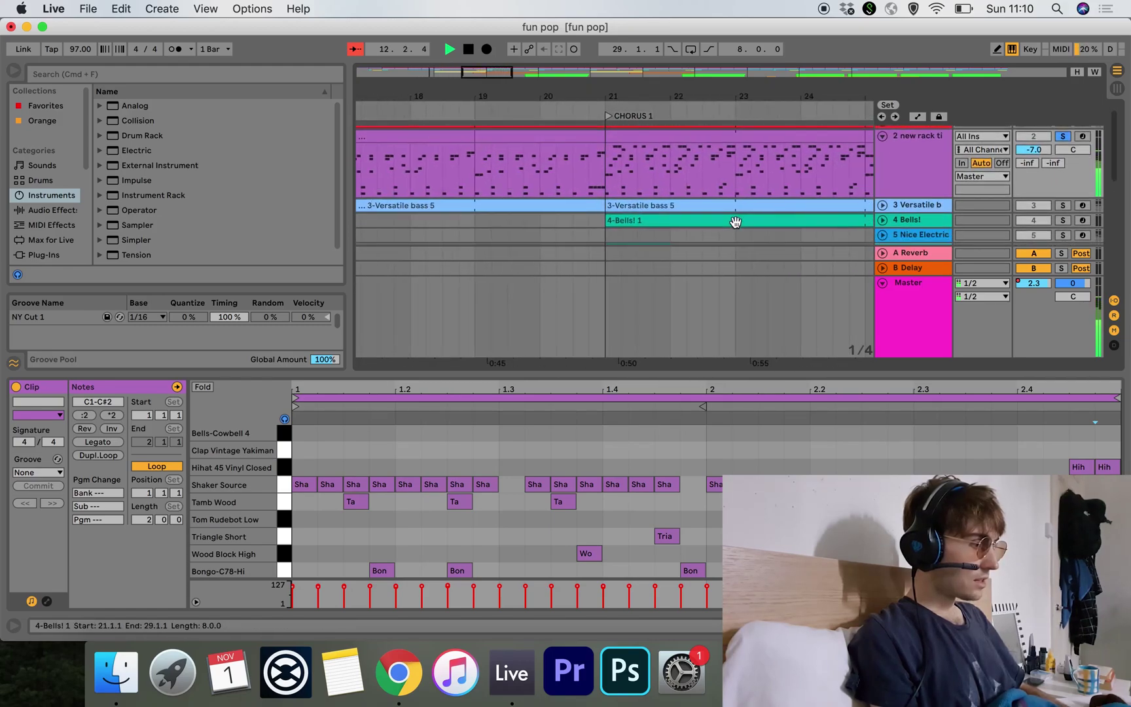
Step: Play the soloed drum track from the Chorus 1 marker, zoom out to Post Chorus 1, and stop playback
scroll(736, 222, "up", 1)
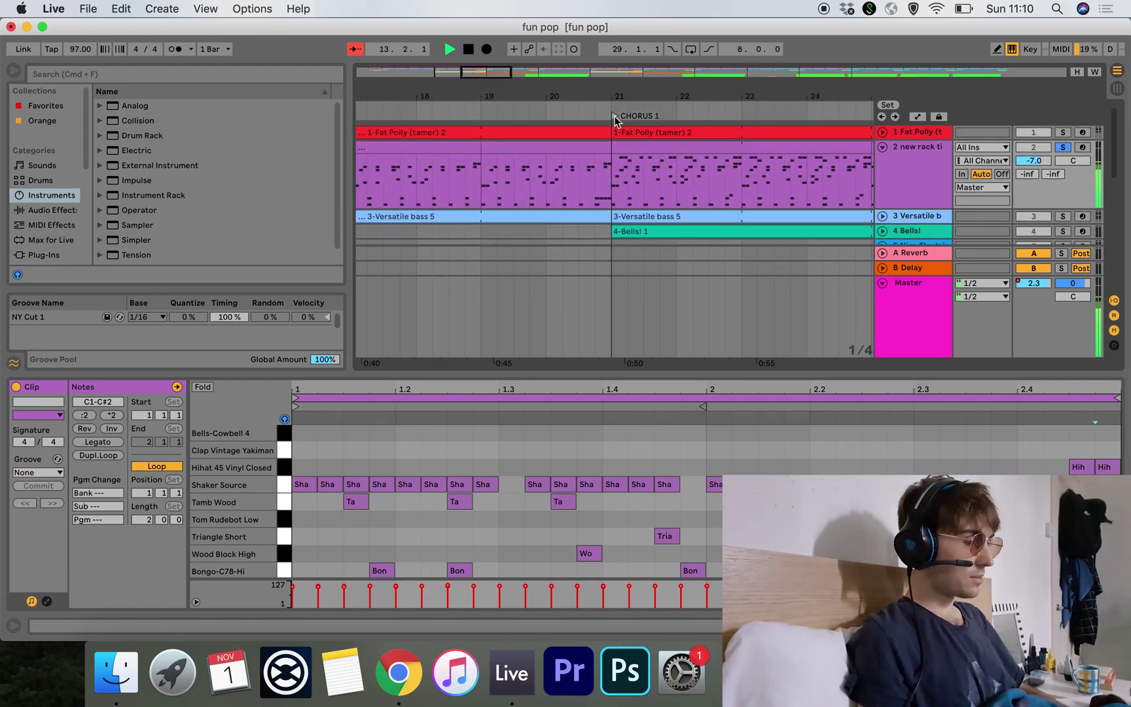
left_click(616, 118)
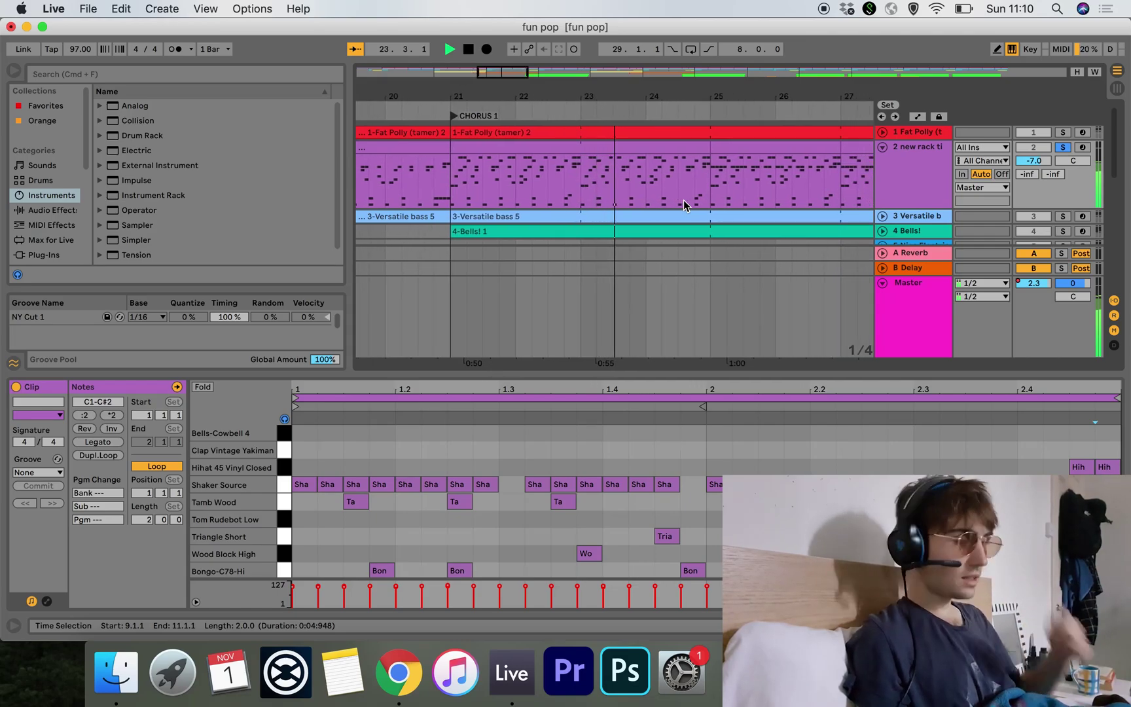
key("minus")
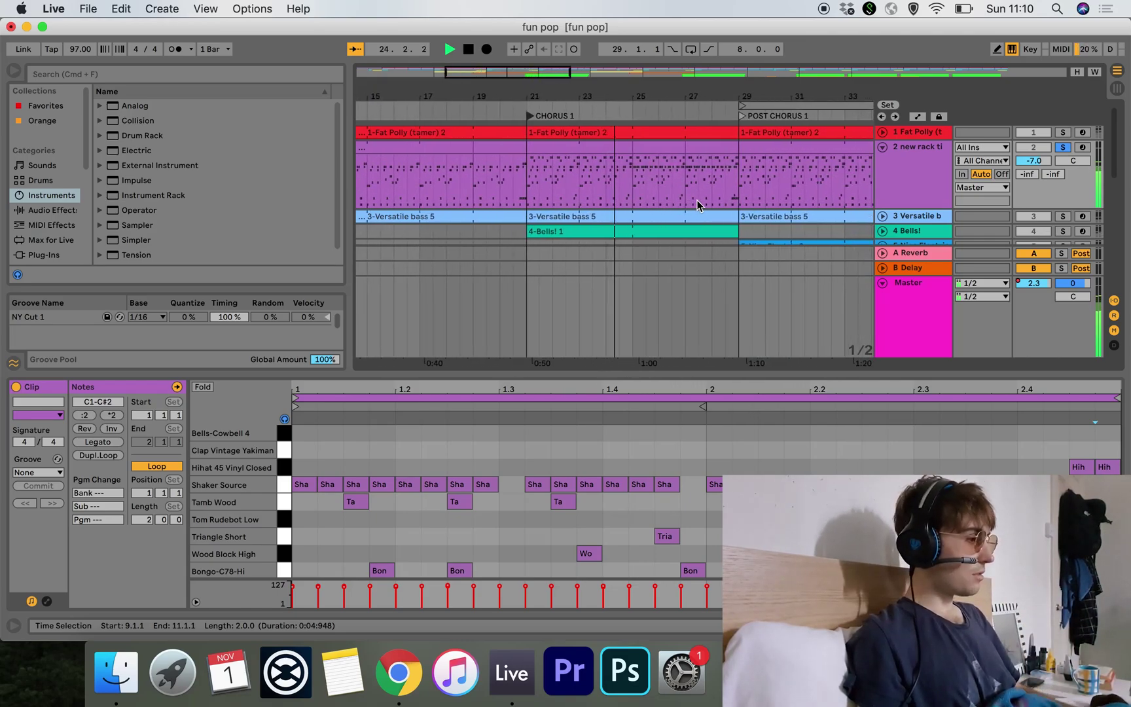
key("space")
Step: Compare the drum track's note patterns across the intro, Verse 1, Chorus 1 and Post Chorus 1 sections
key("minus")
key("minus")
key("plus")
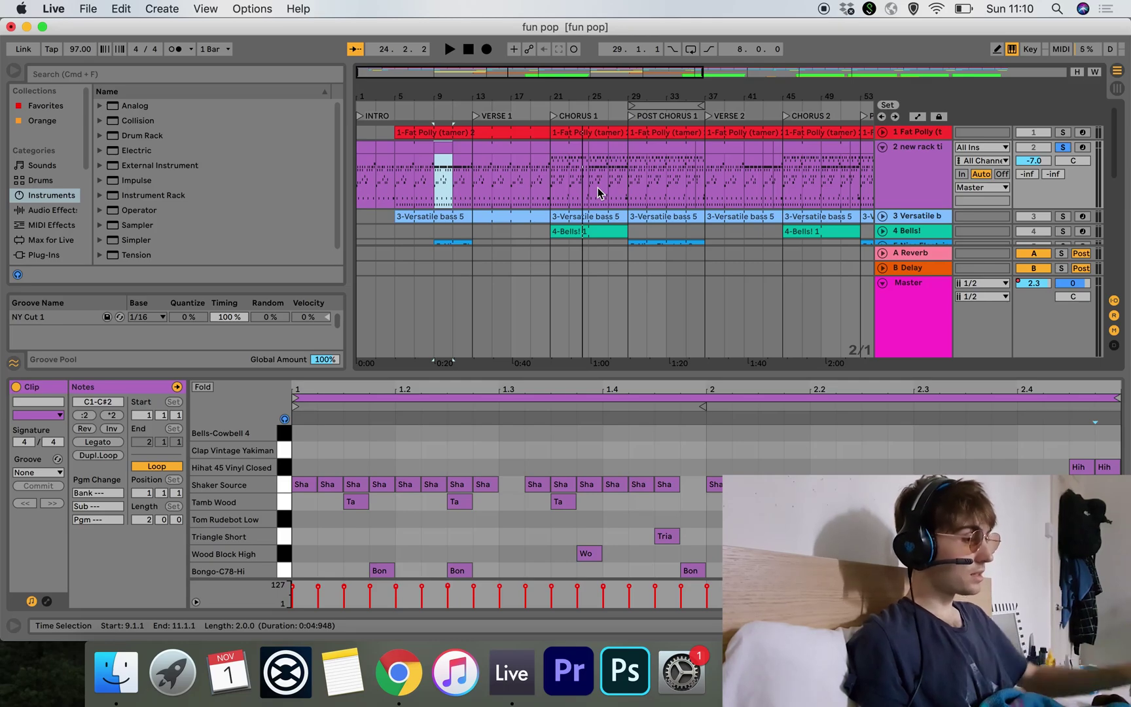
scroll(536, 188, "up", 3)
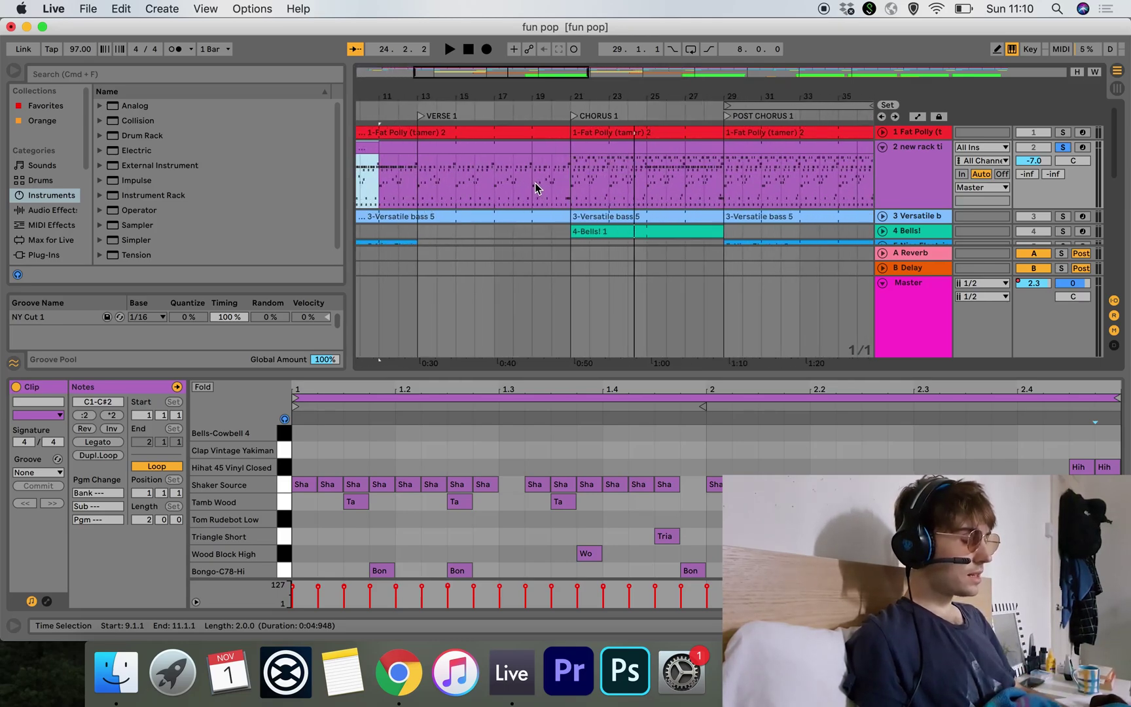
scroll(543, 186, "left", 5)
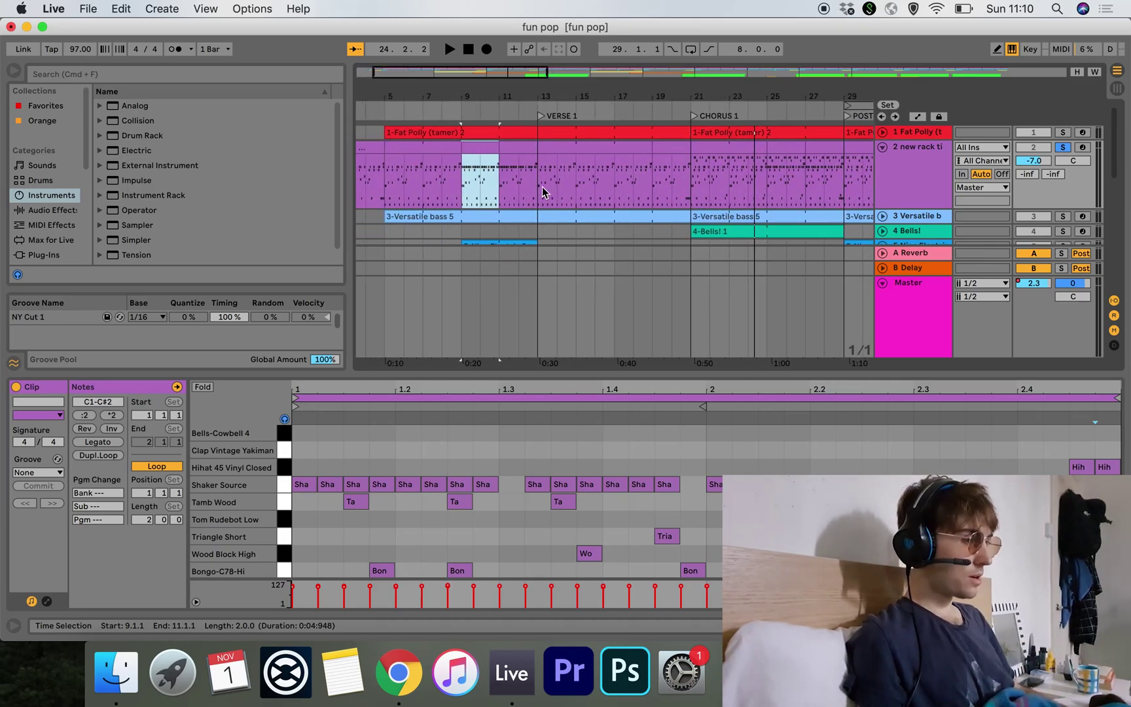
scroll(546, 194, "right", 1)
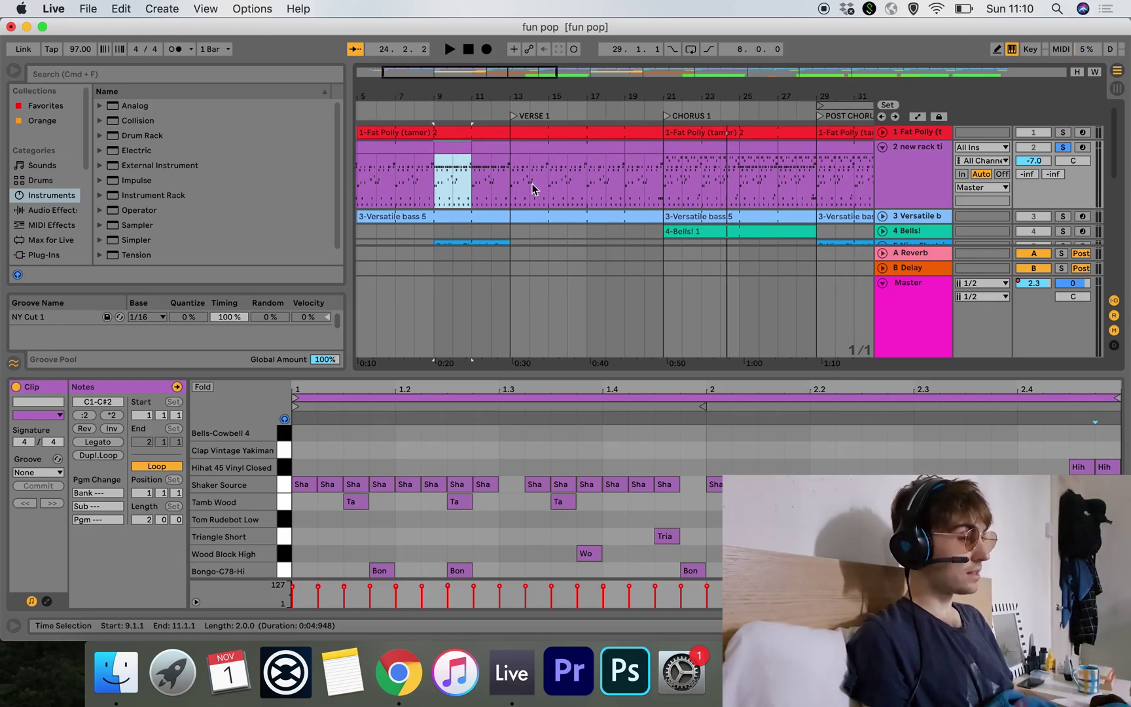
scroll(547, 190, "left", 3)
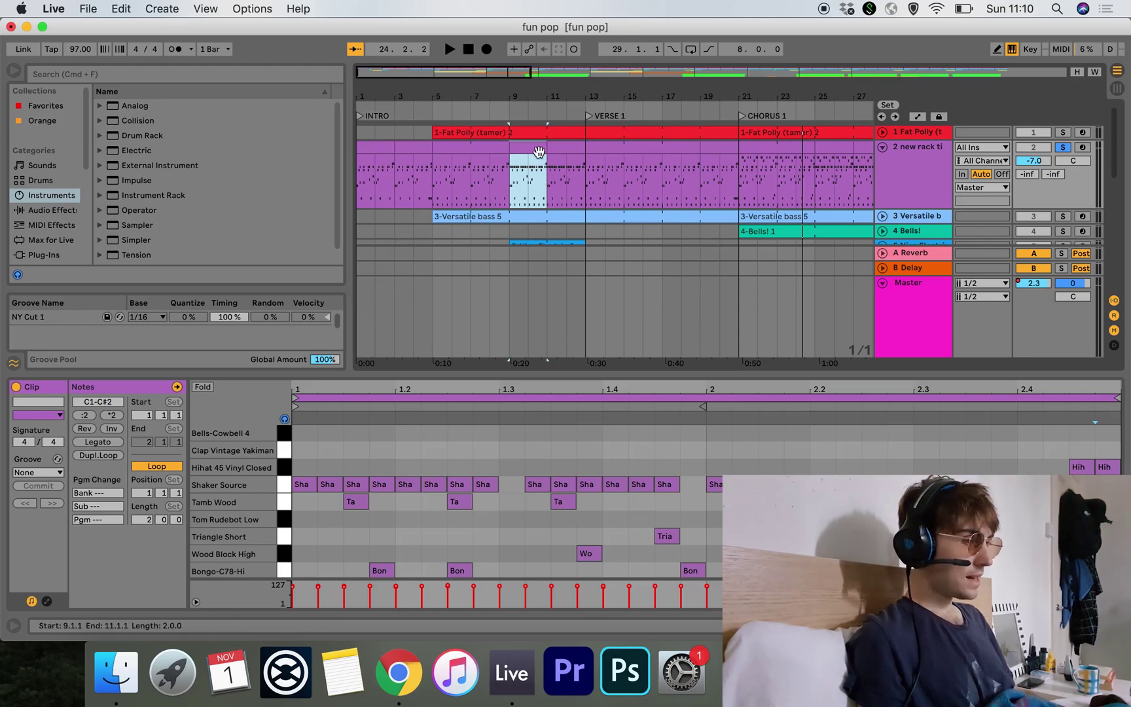
Step: Show the drum track's device chain, examine the rack and Auto Pan, and select the Drum Buss effect
left_click(901, 163)
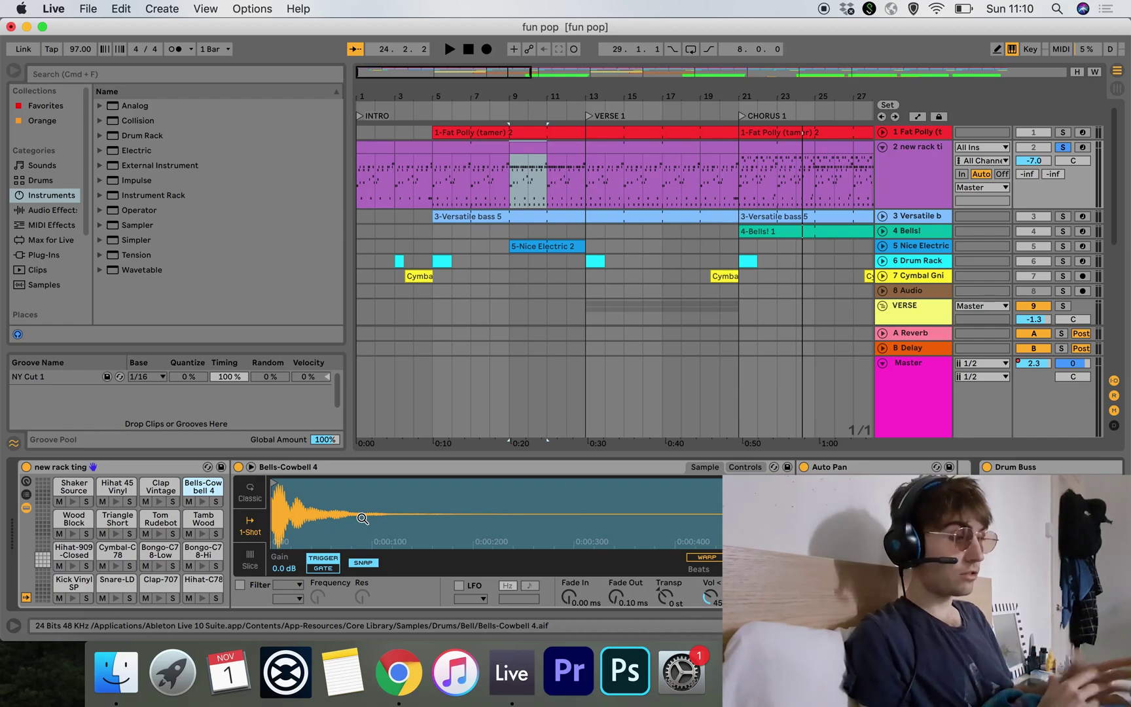
scroll(425, 551, "right", 5)
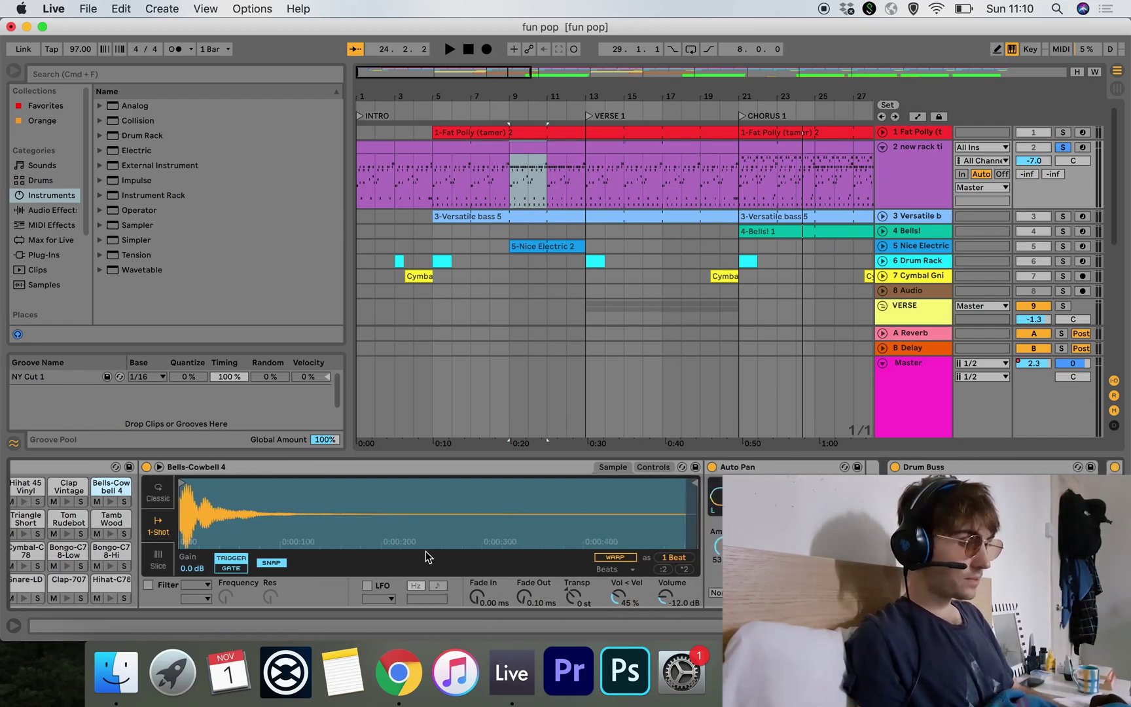
scroll(424, 552, "left", 5)
scroll(534, 523, "right", 5)
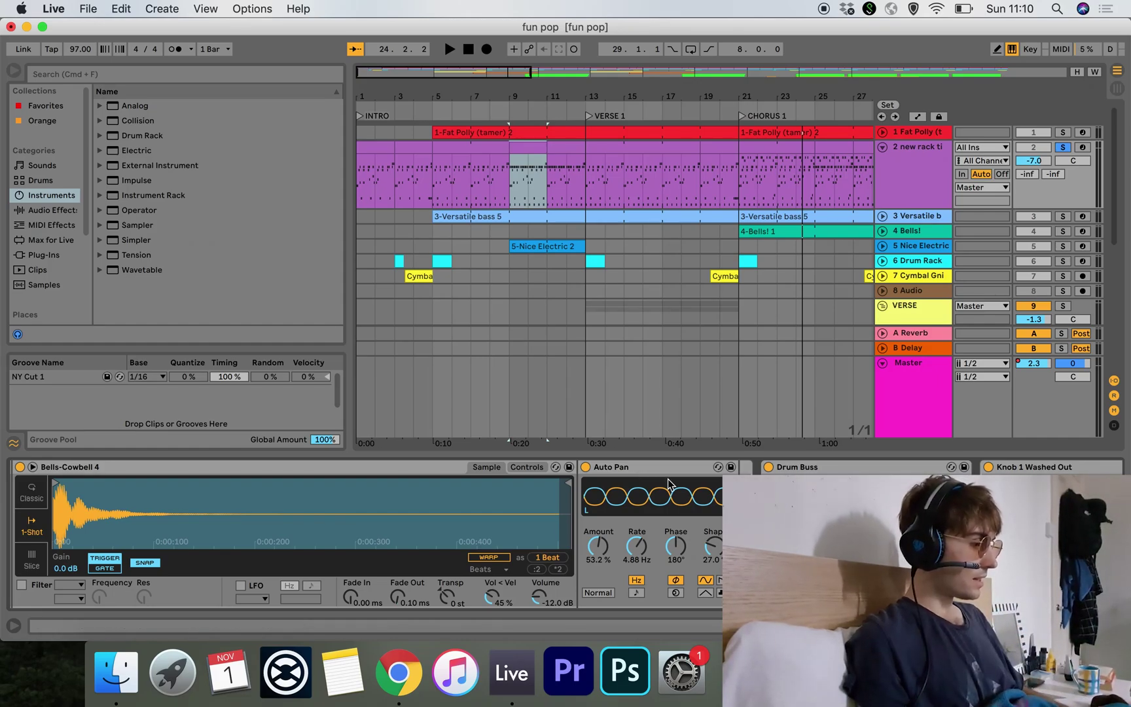
scroll(668, 478, "right", 4)
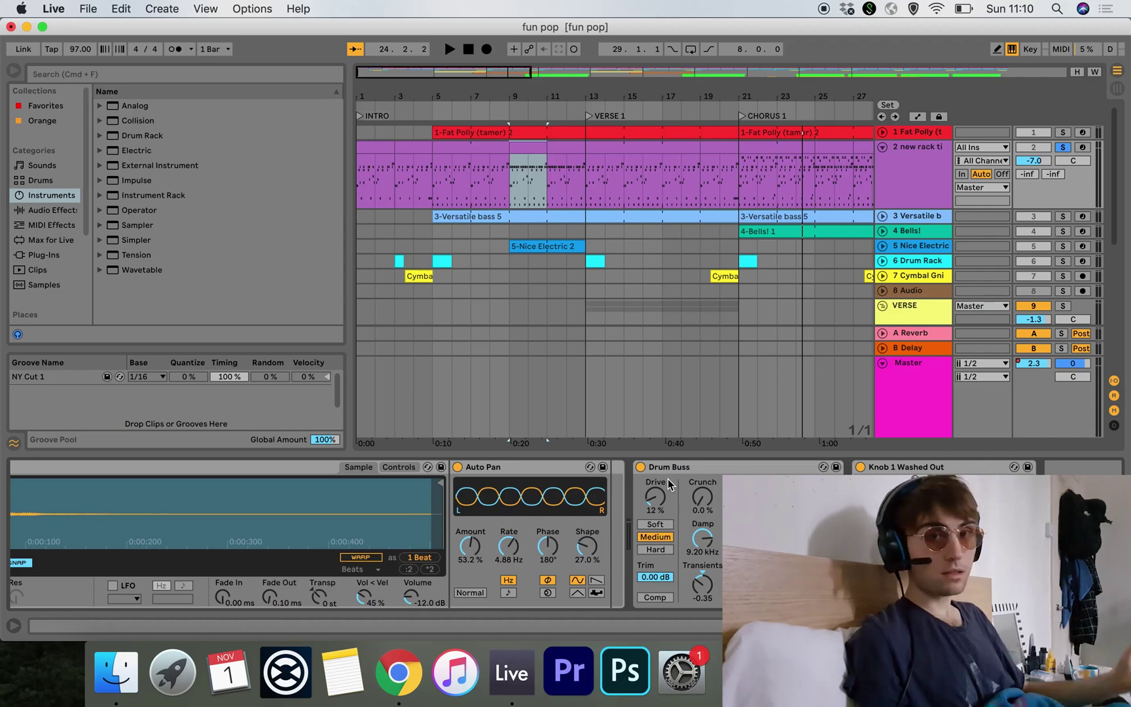
left_click(717, 470)
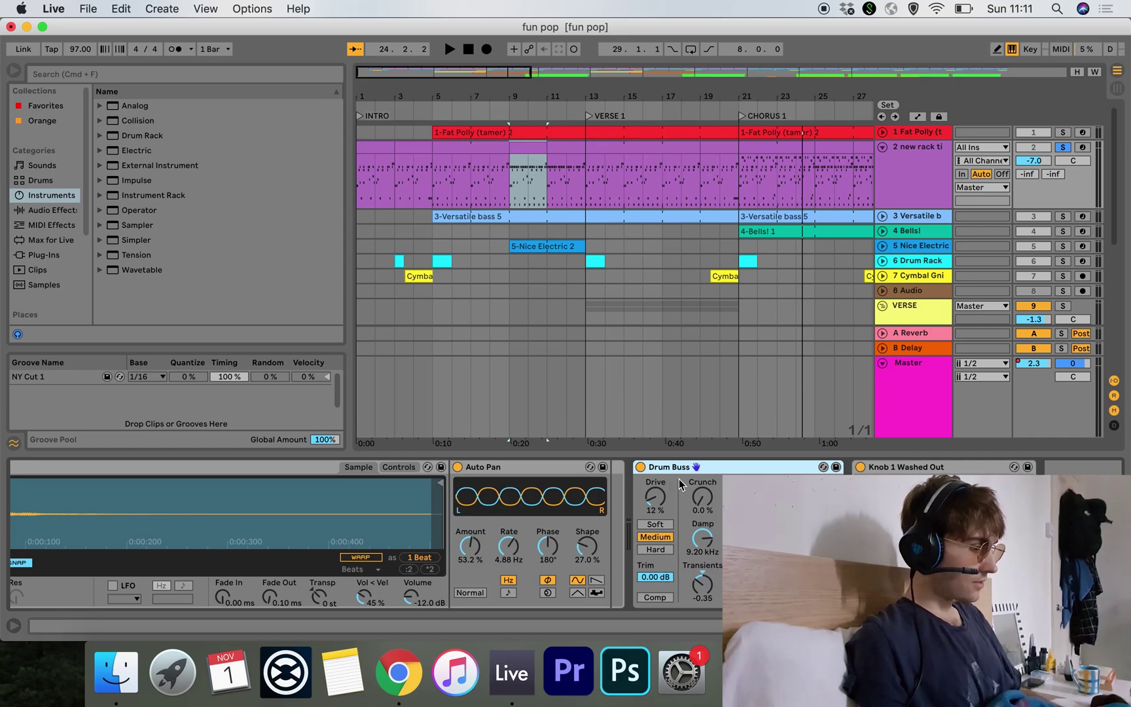
Step: Play the drums from bar 9 and bypass Drum Buss briefly before re-enabling it to compare the sound
left_click(637, 253)
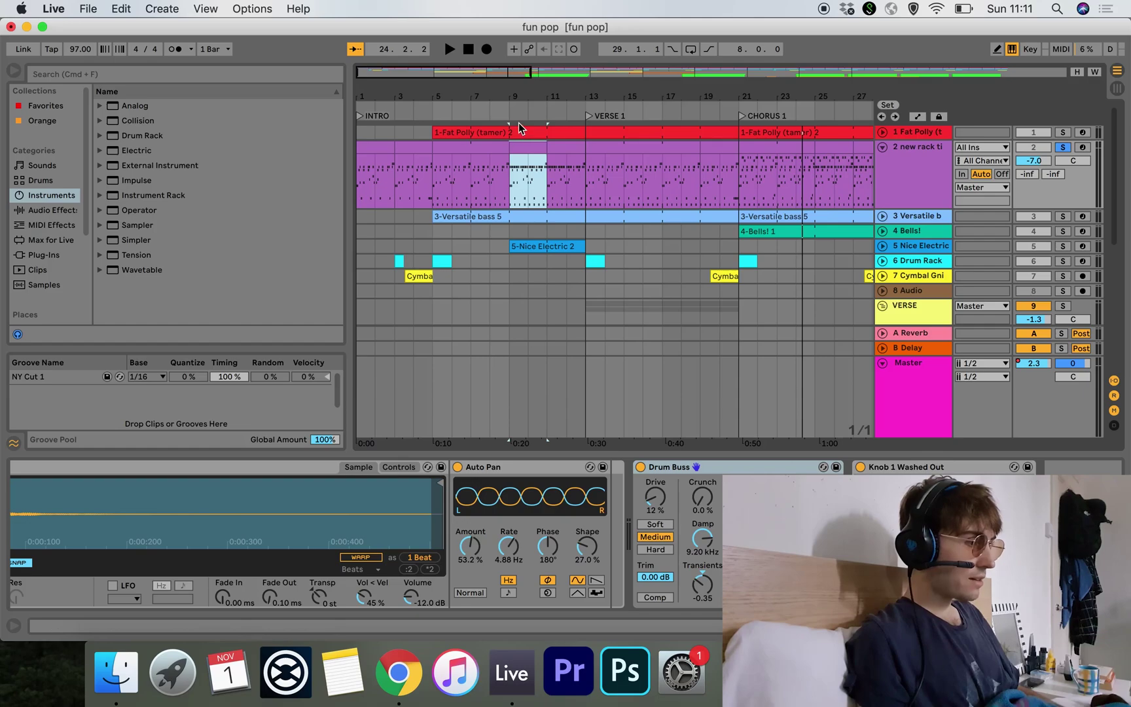
left_click(508, 109)
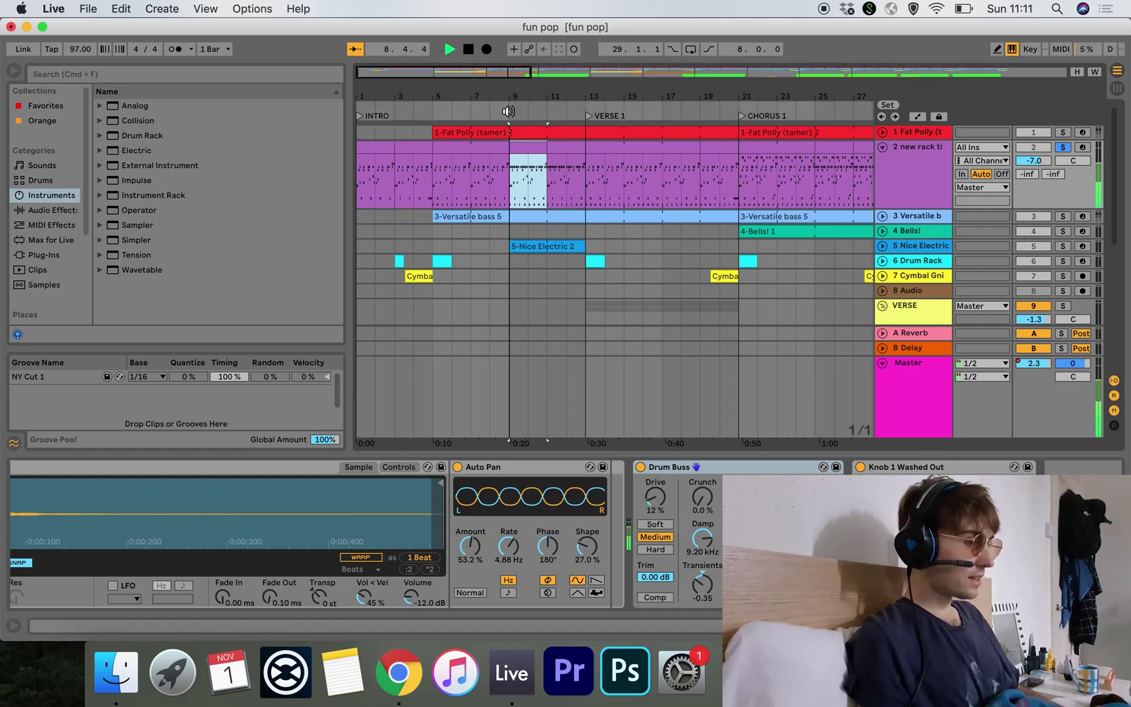
left_click(640, 468)
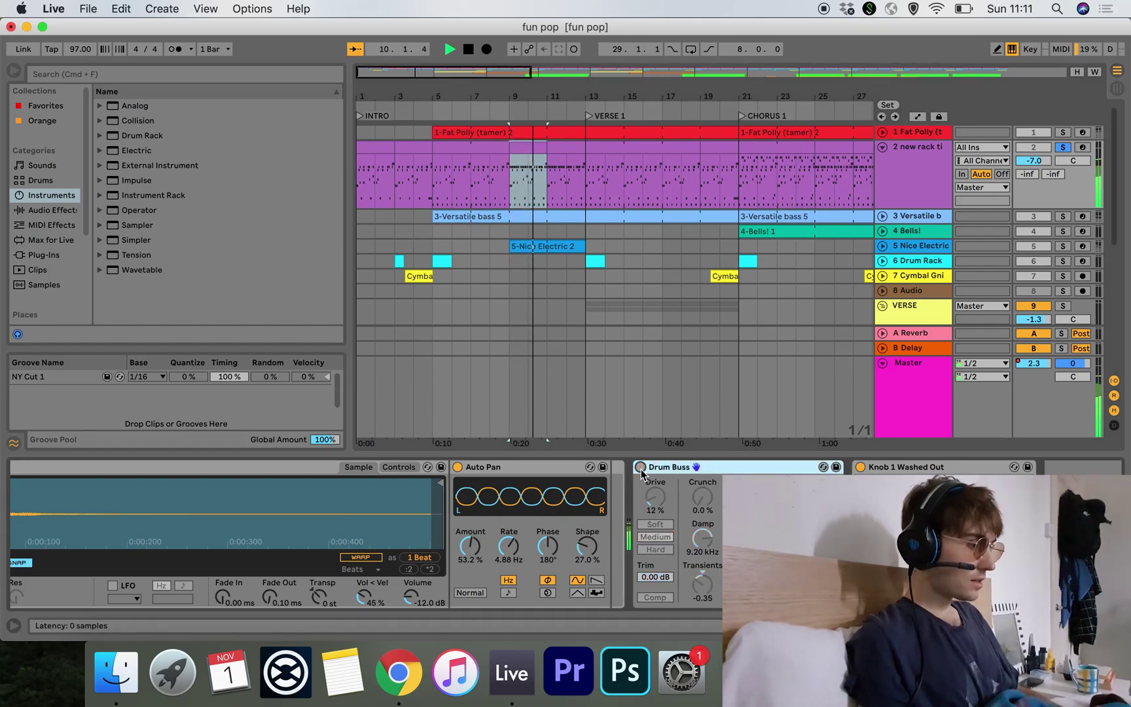
left_click(640, 468)
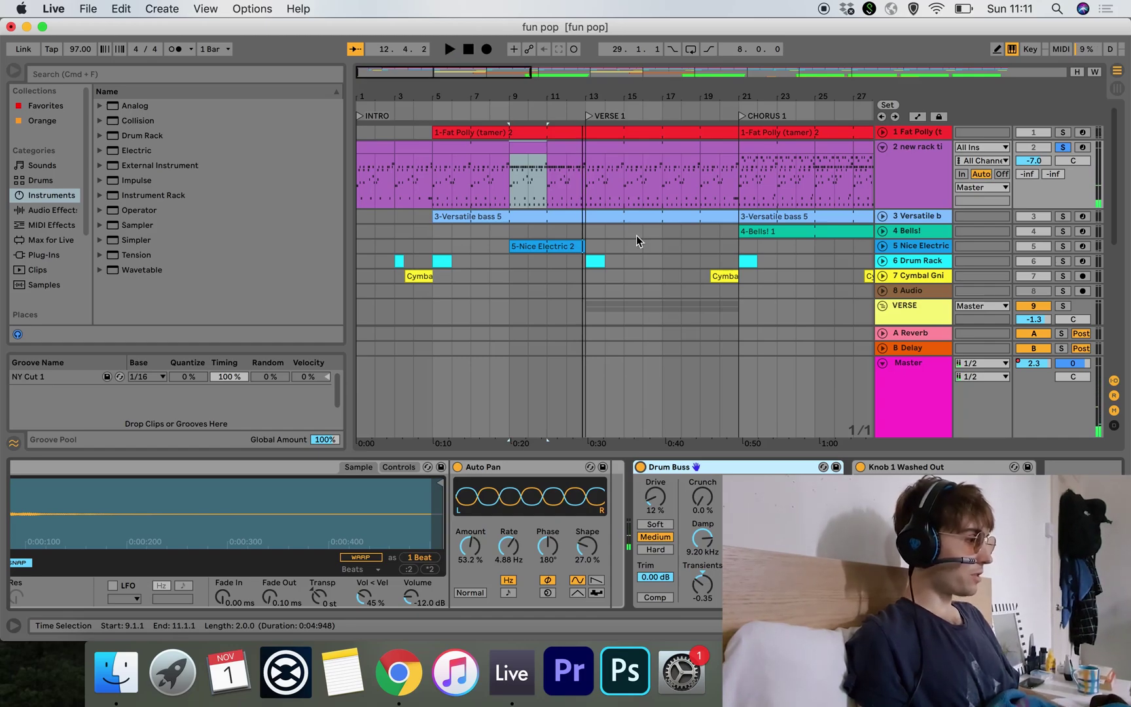
Step: Collapse the "new rack ting" drum track and expand the Fat Polly track to show its chord notes in the intro
left_click(883, 147)
left_click(906, 134)
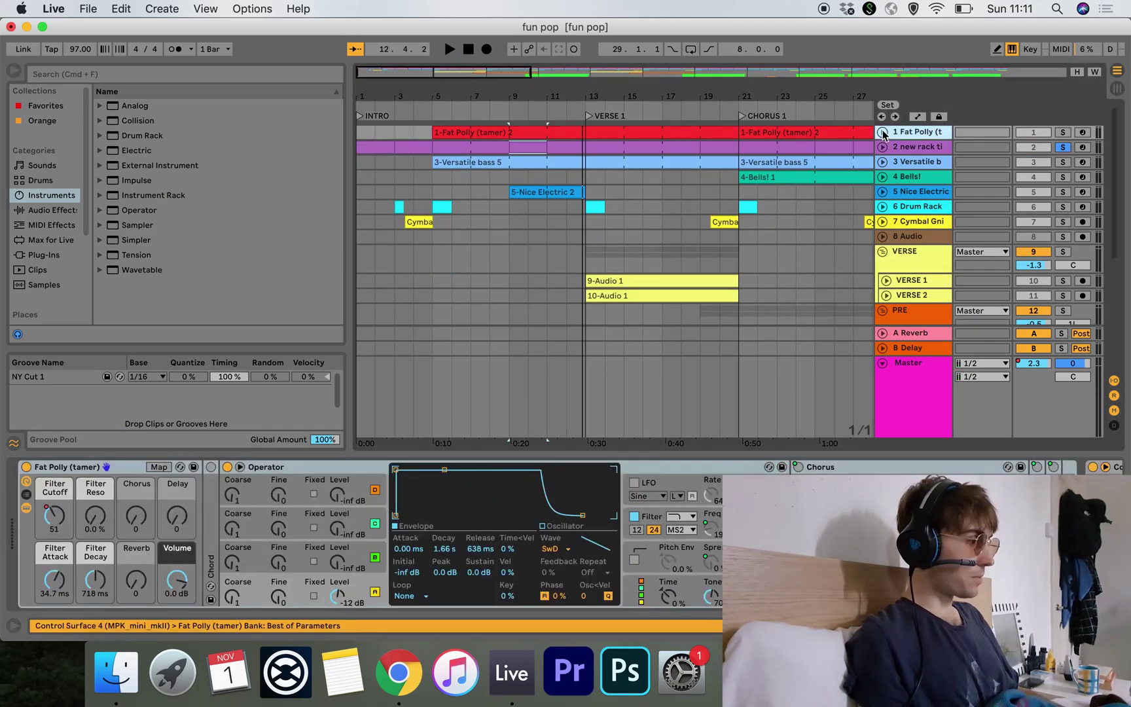
left_click(882, 133)
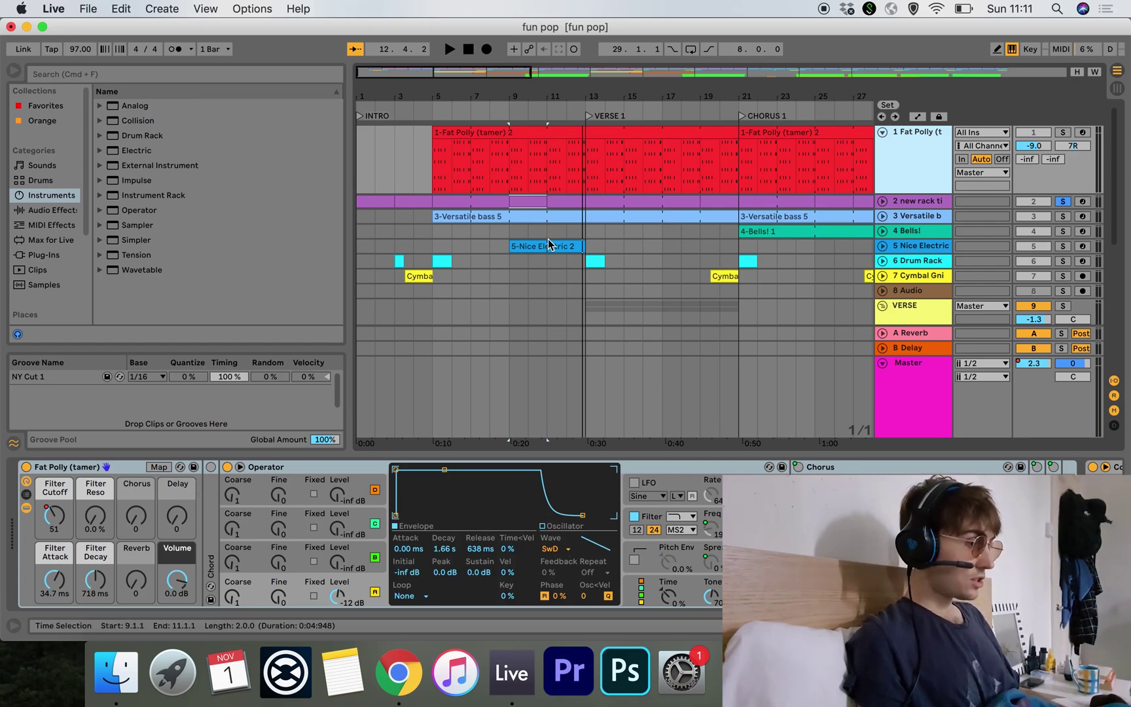
key("plus")
key("plus")
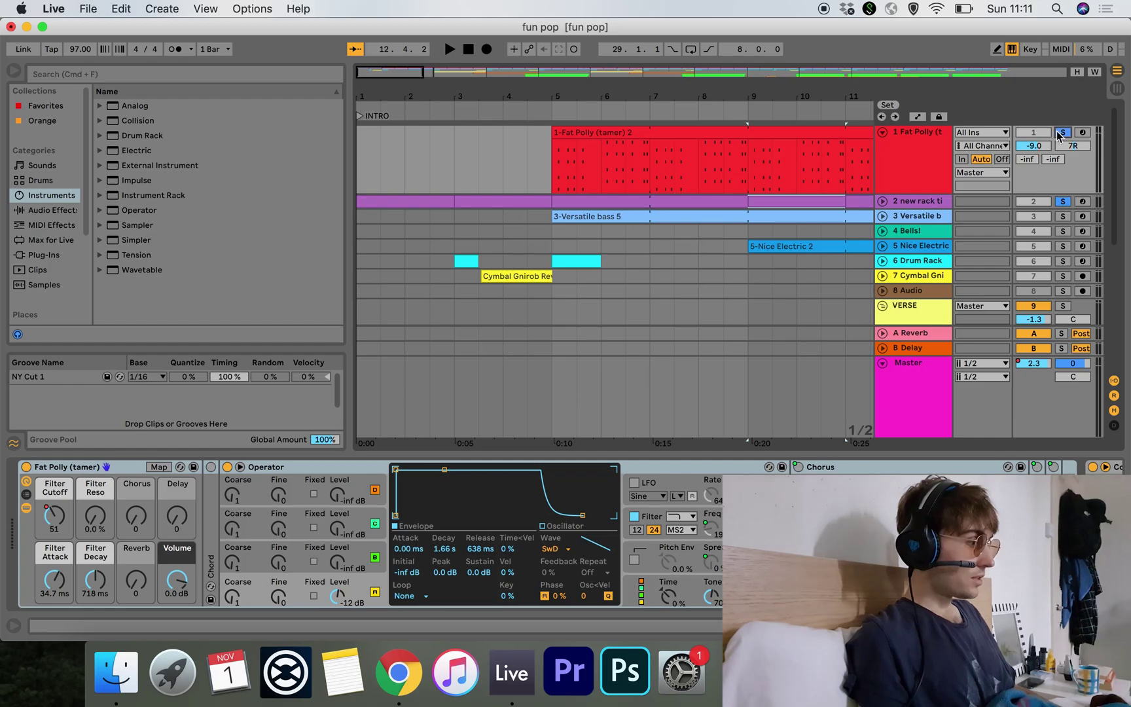
Step: Audition Fat Polly alone from bar 5, add the drum track to the solo during playback, and stop
left_click(1065, 203)
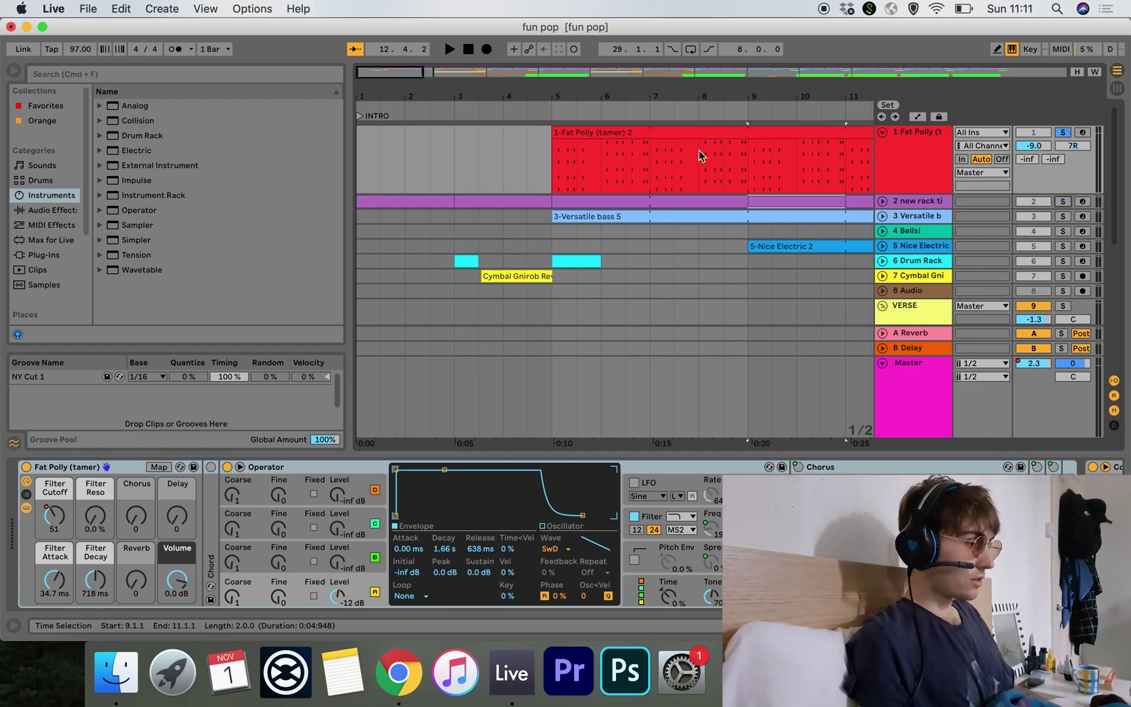
left_click(553, 110)
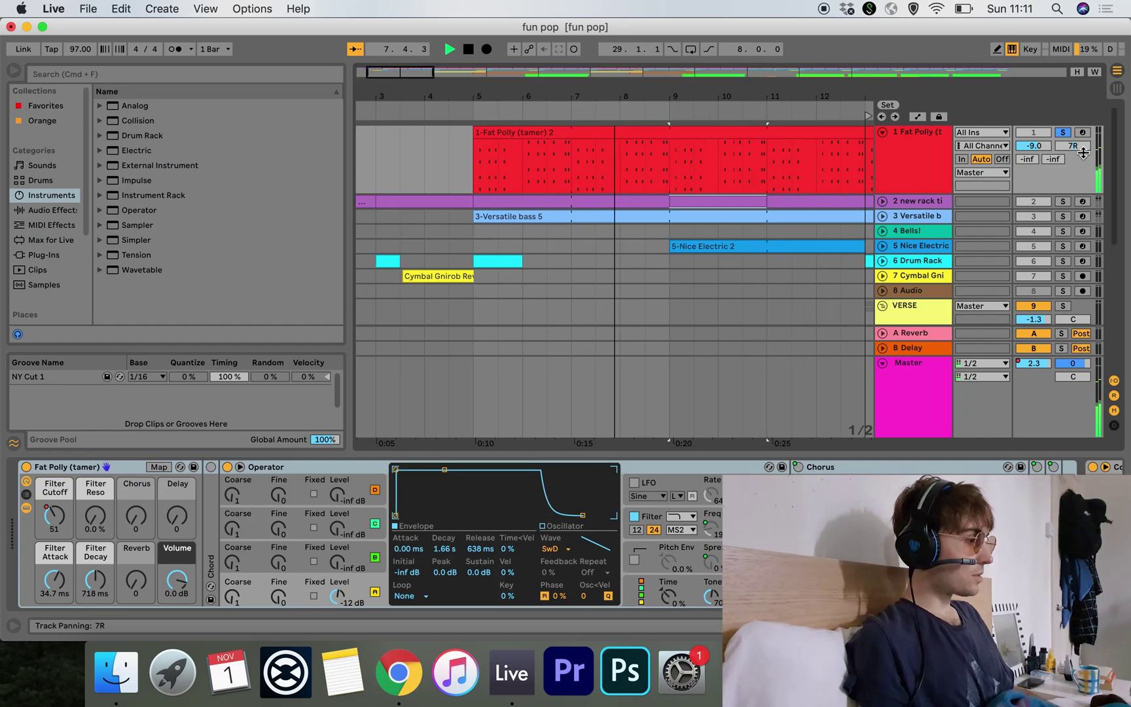
left_click(1062, 202)
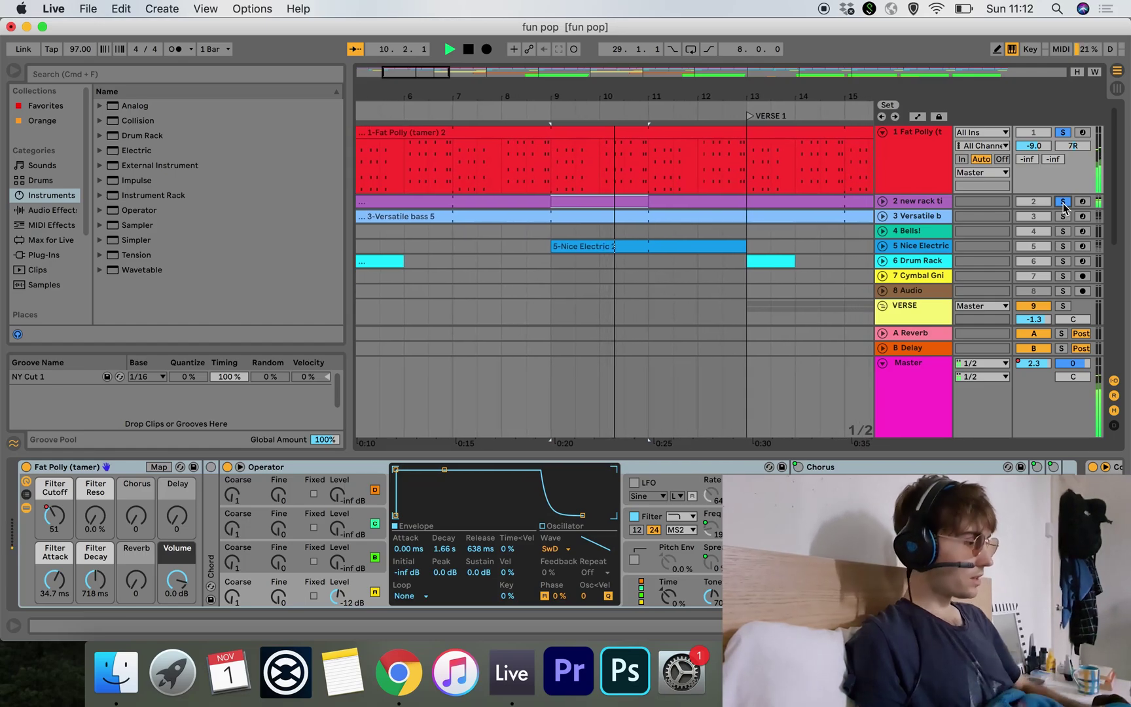
key("space")
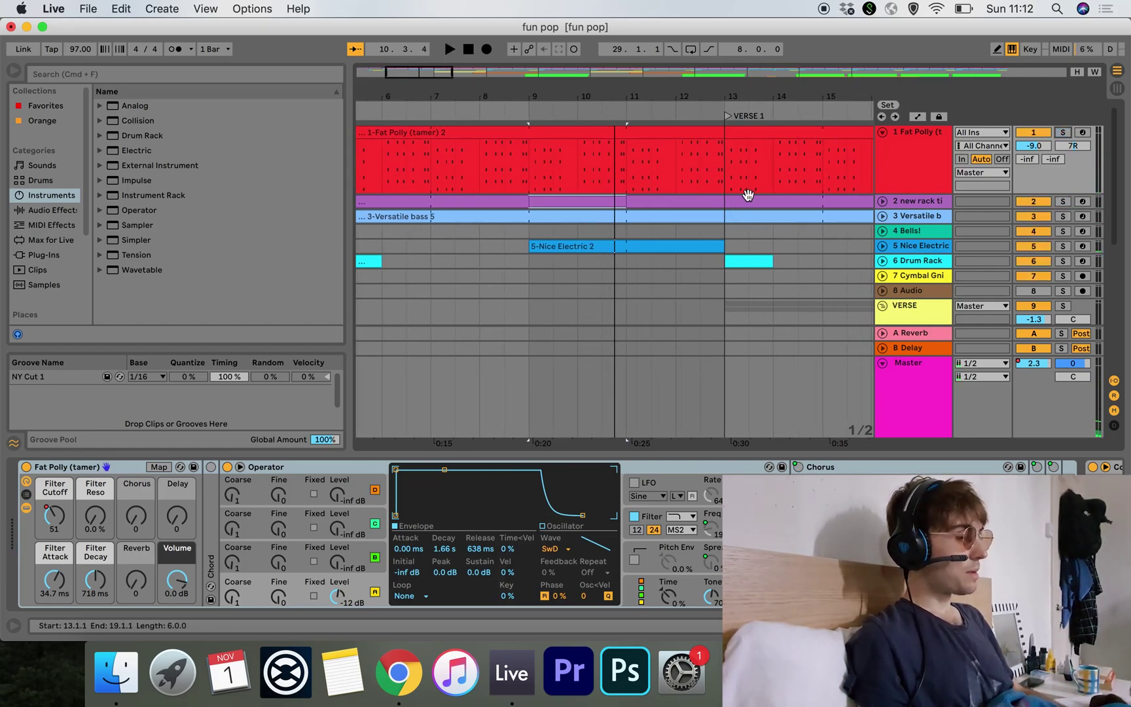
Step: Expand the Versatile bass track and select its clip starting at bar 5
key("minus")
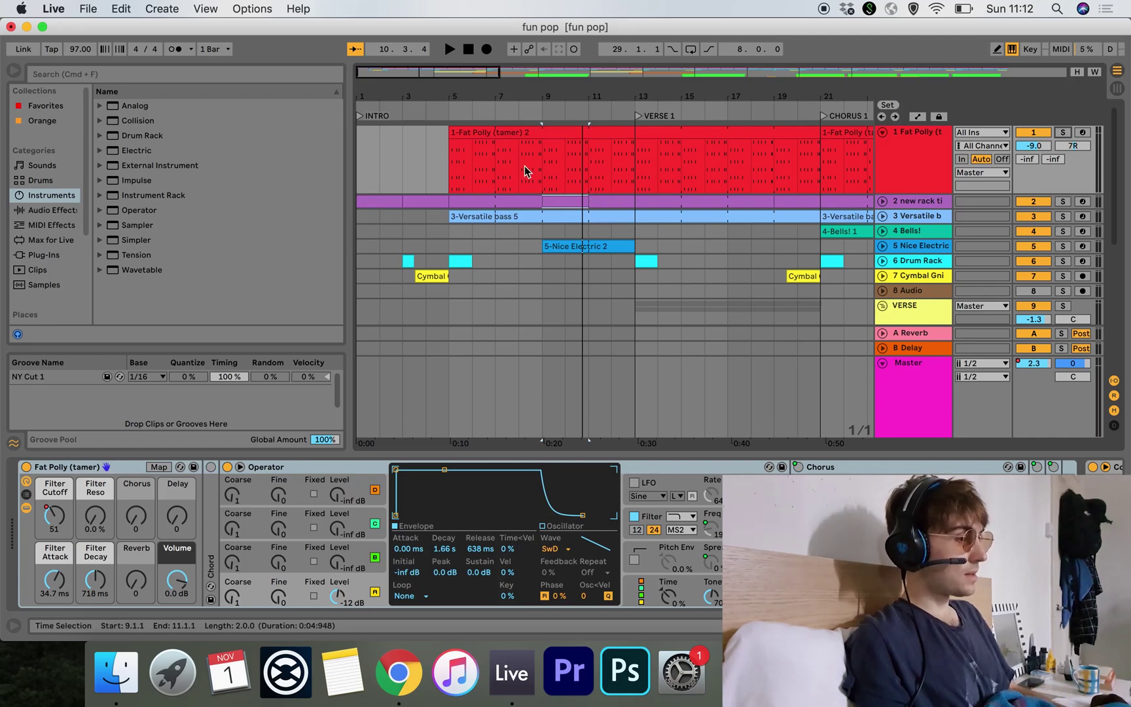
left_click(883, 216)
scroll(484, 229, "up", 3)
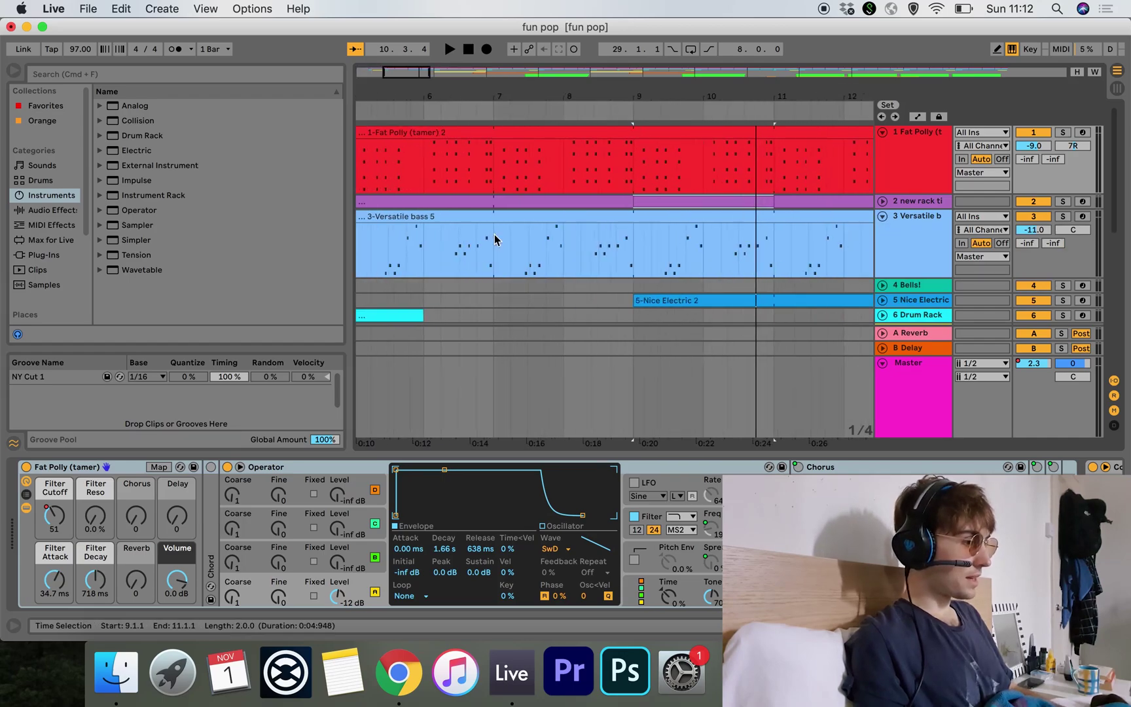
left_click(456, 216)
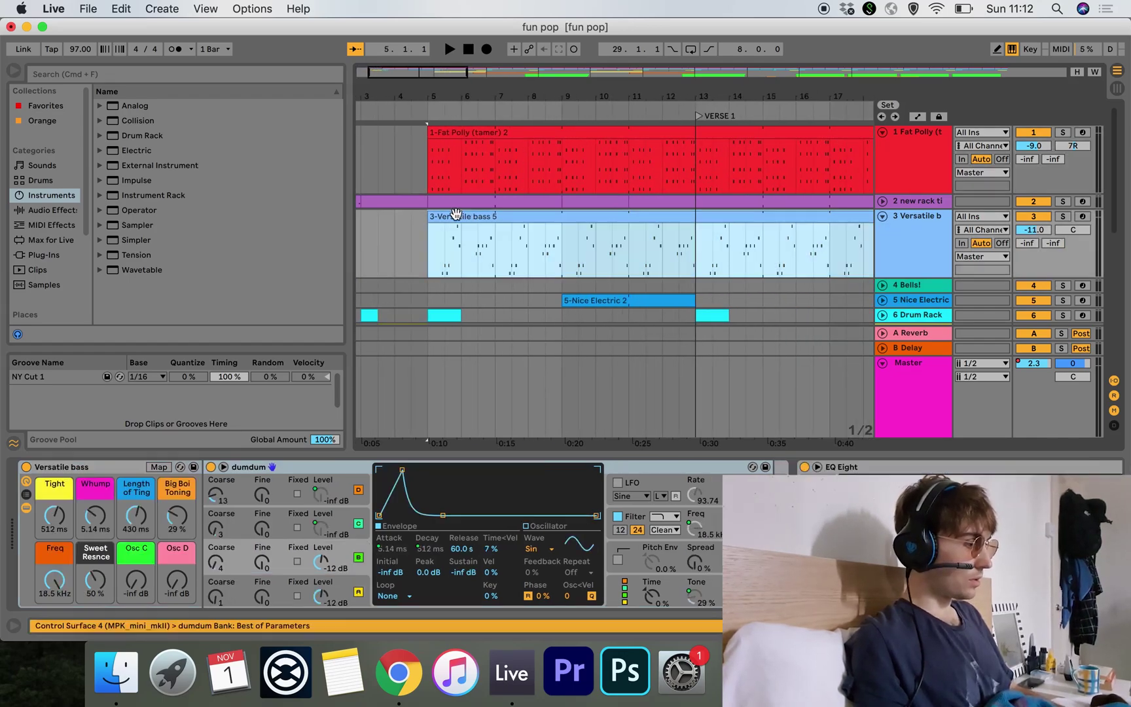
Step: Examine the Versatile bass track's device chain, including the rack macros, dumdum synth and EQ Eight
left_click(929, 239)
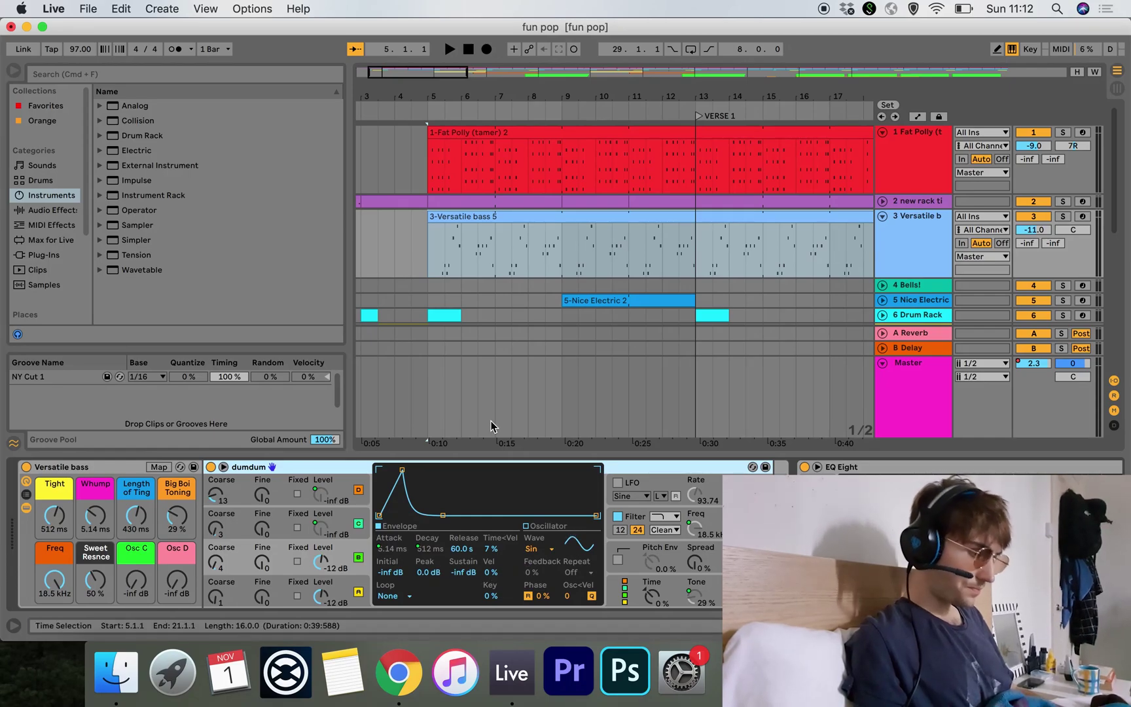
left_click(357, 523)
scroll(352, 516, "right", 10)
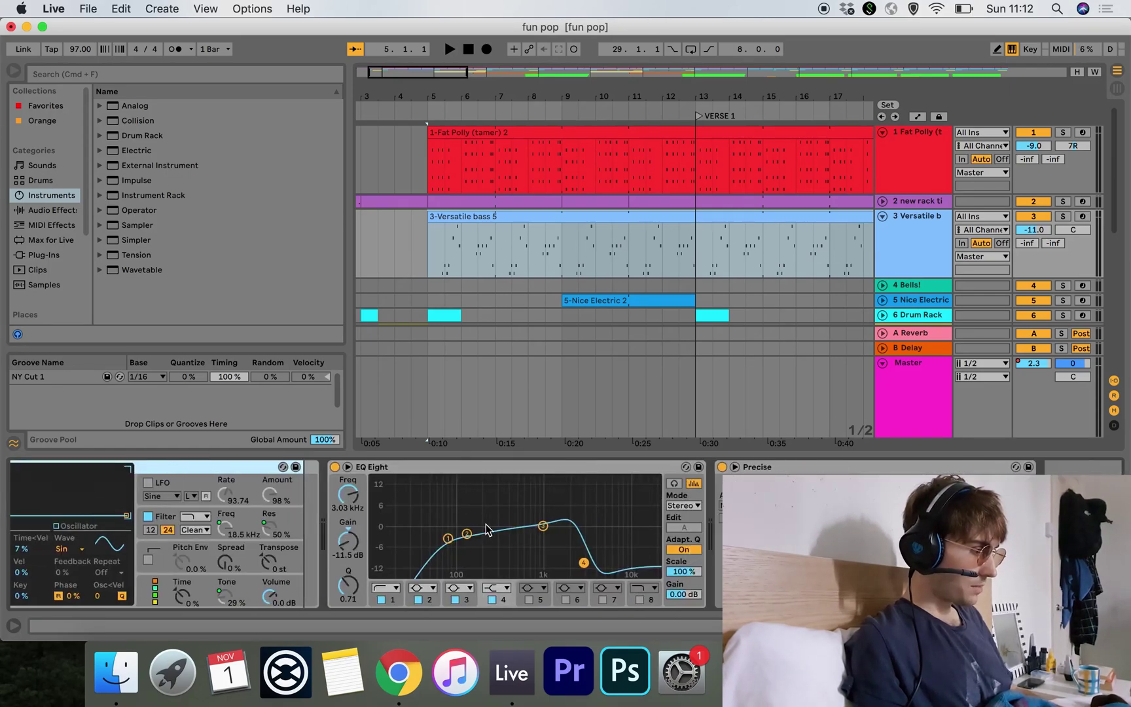
scroll(581, 521, "left", 10)
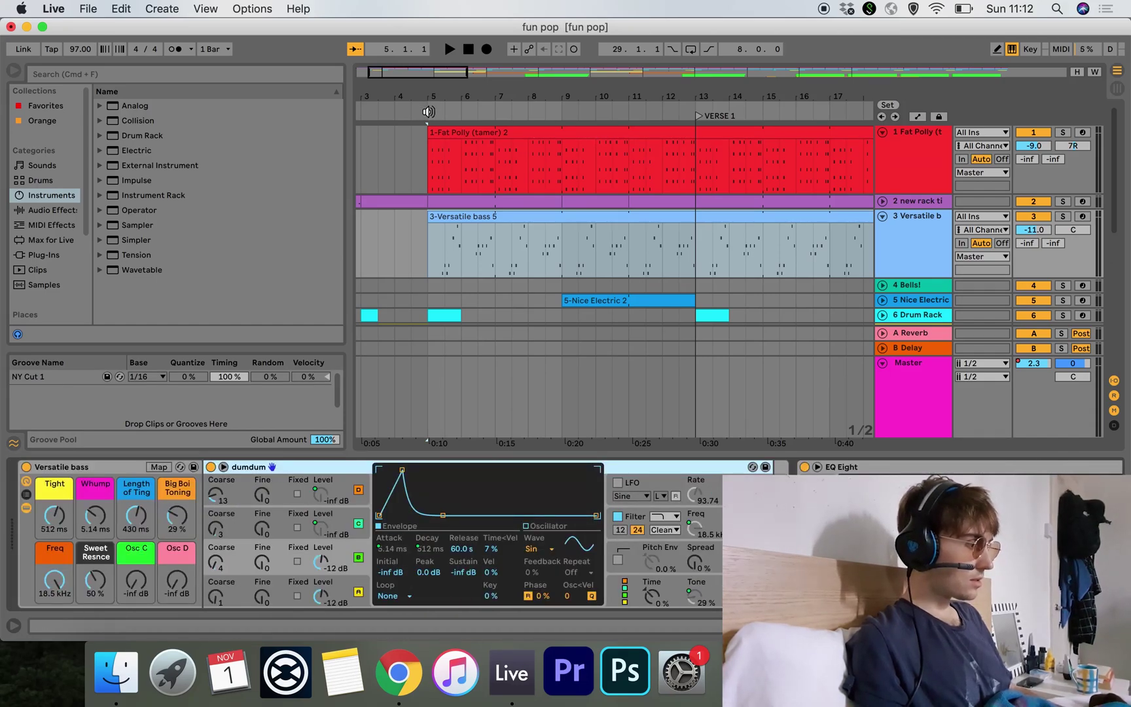
Step: Audition the soloed bass from bar 5, add the drum and Fat Polly tracks to the solo, then stop playback and clear the solos
left_click(1064, 216)
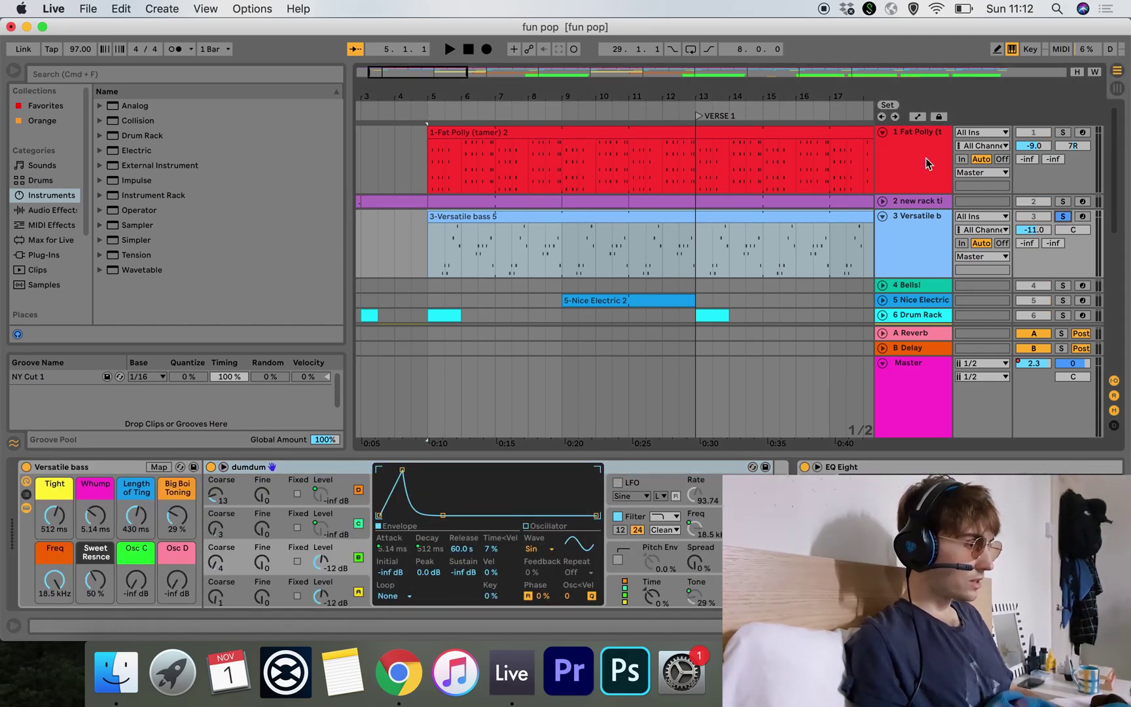
left_click(446, 110)
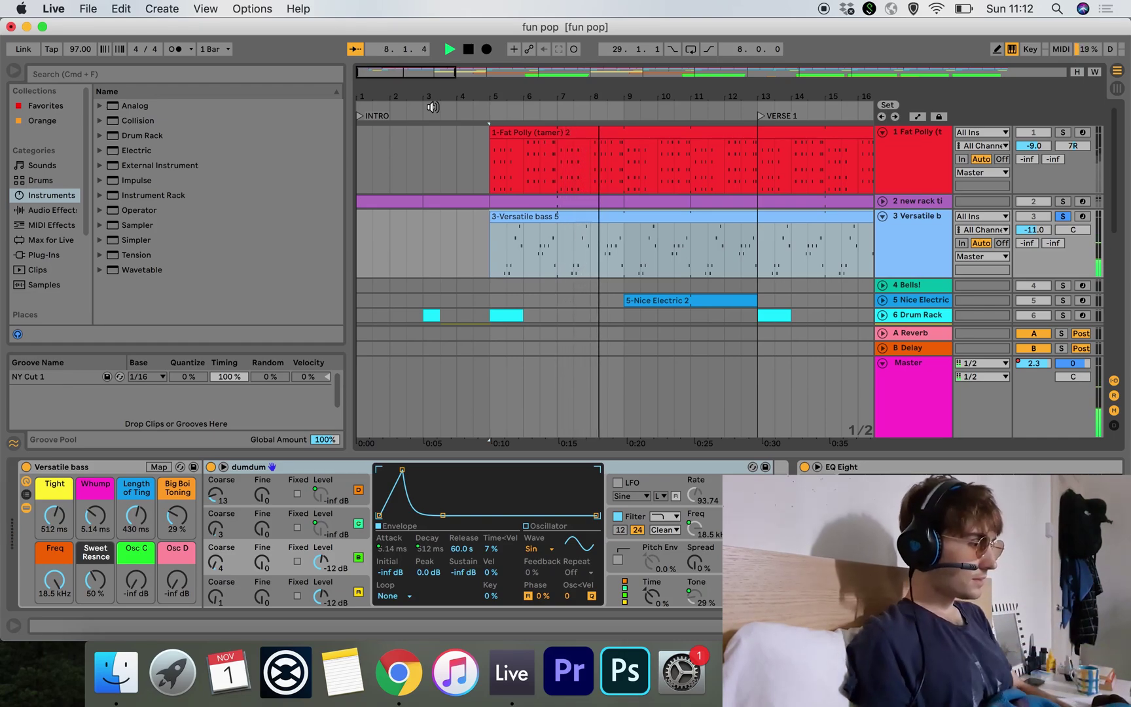
left_click(1063, 201)
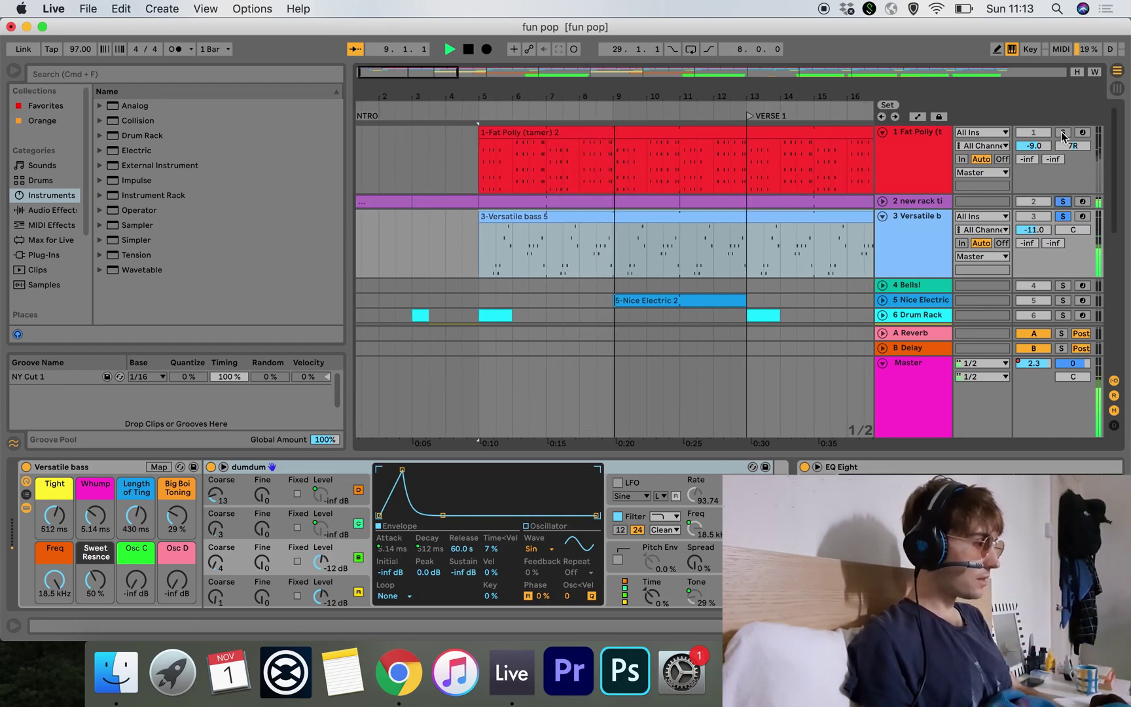
left_click(1063, 133)
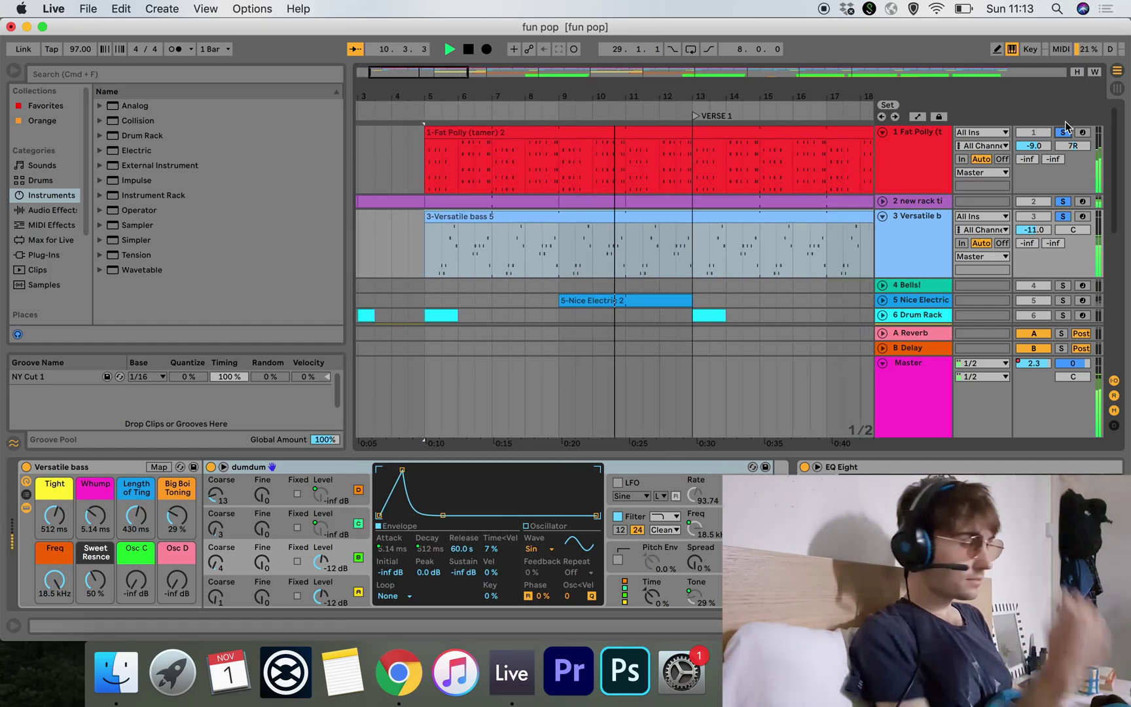
key("space")
left_click(1063, 132)
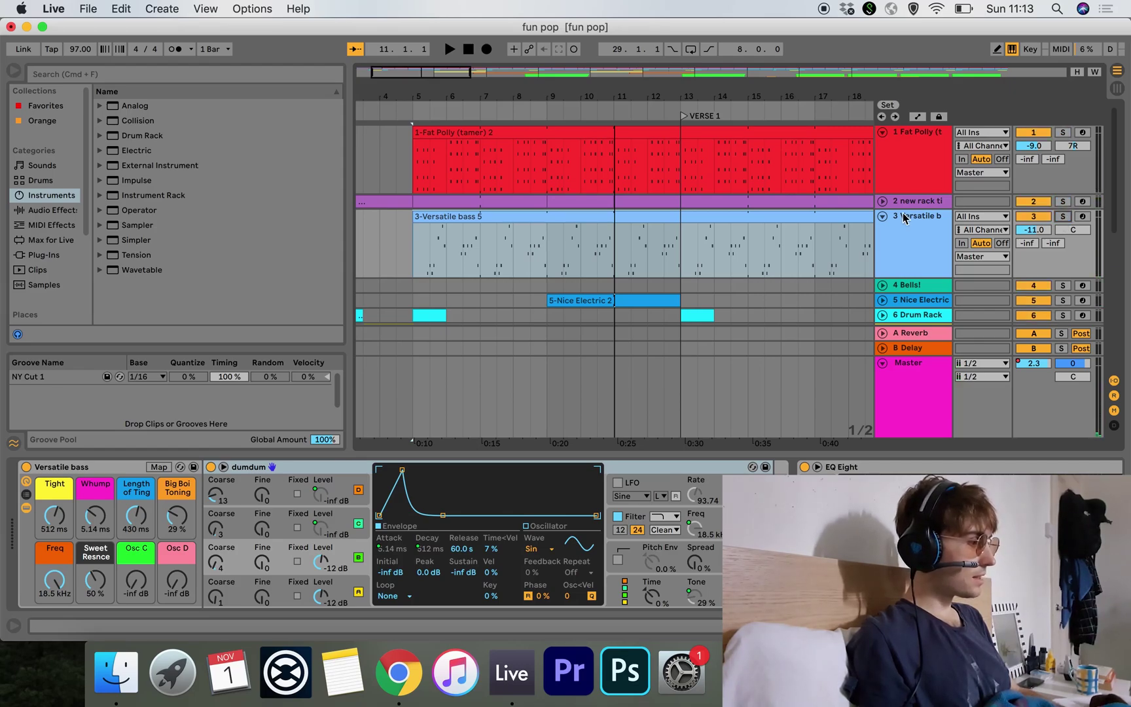
Step: Select the Fat Polly track to show its devices, and collapse the Versatile bass and Fat Polly tracks
key("minus")
key("minus")
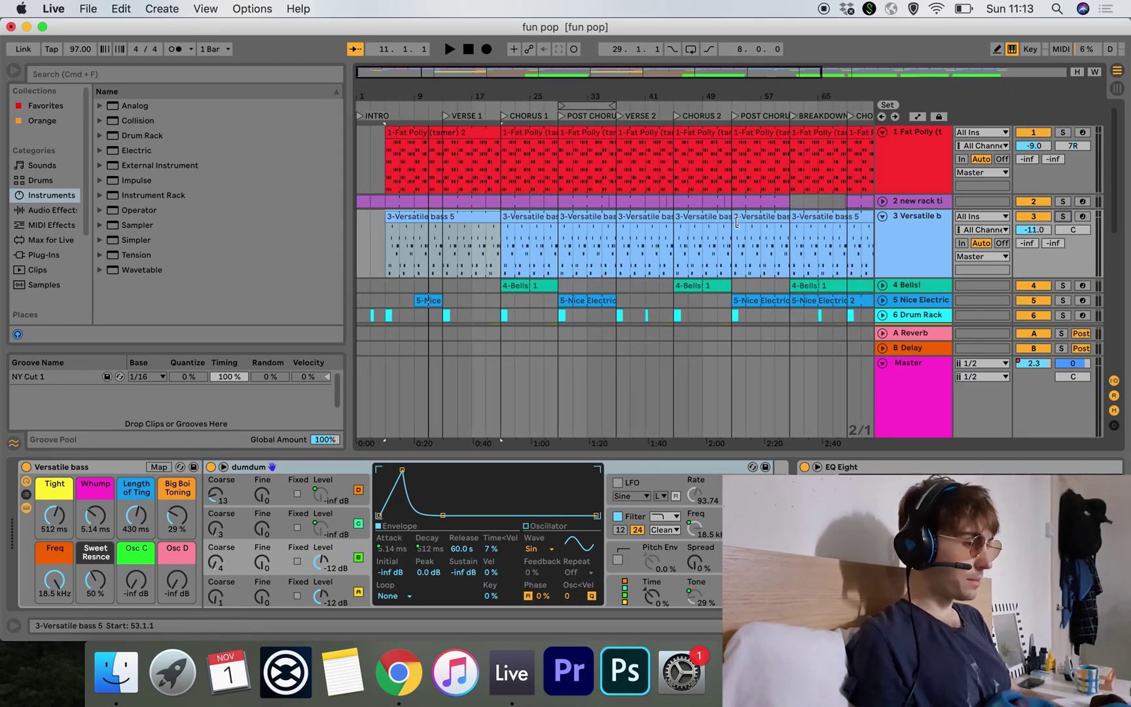
scroll(681, 241, "down", 2)
scroll(872, 164, "up", 2)
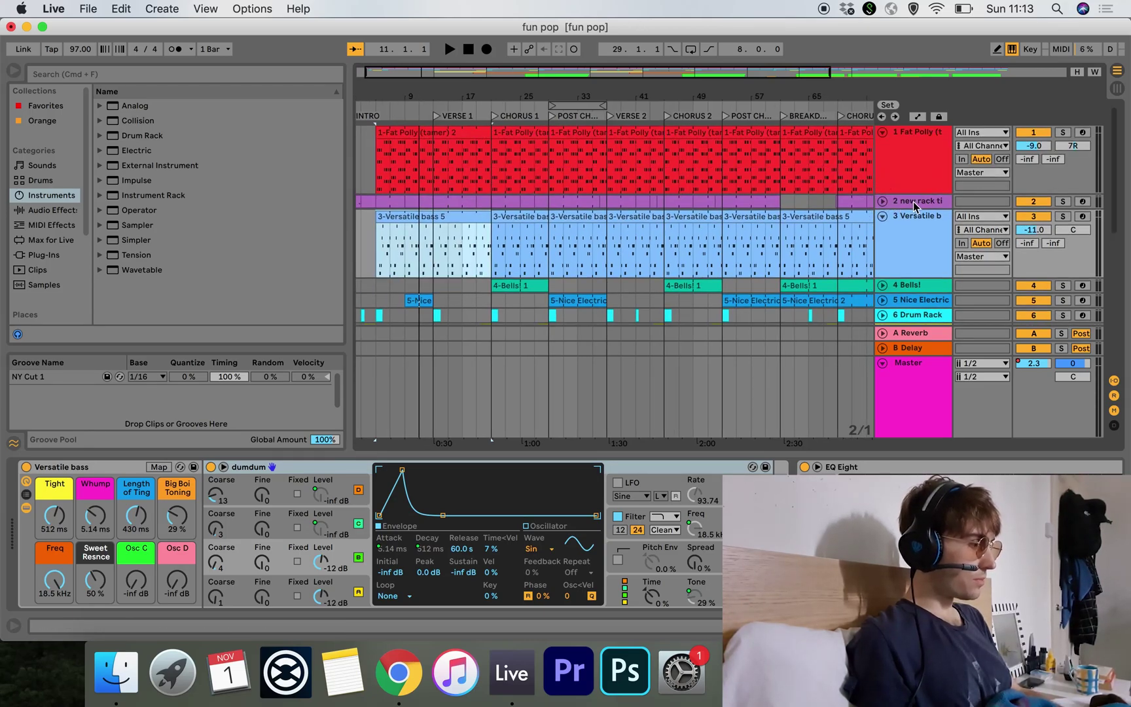
left_click(901, 151)
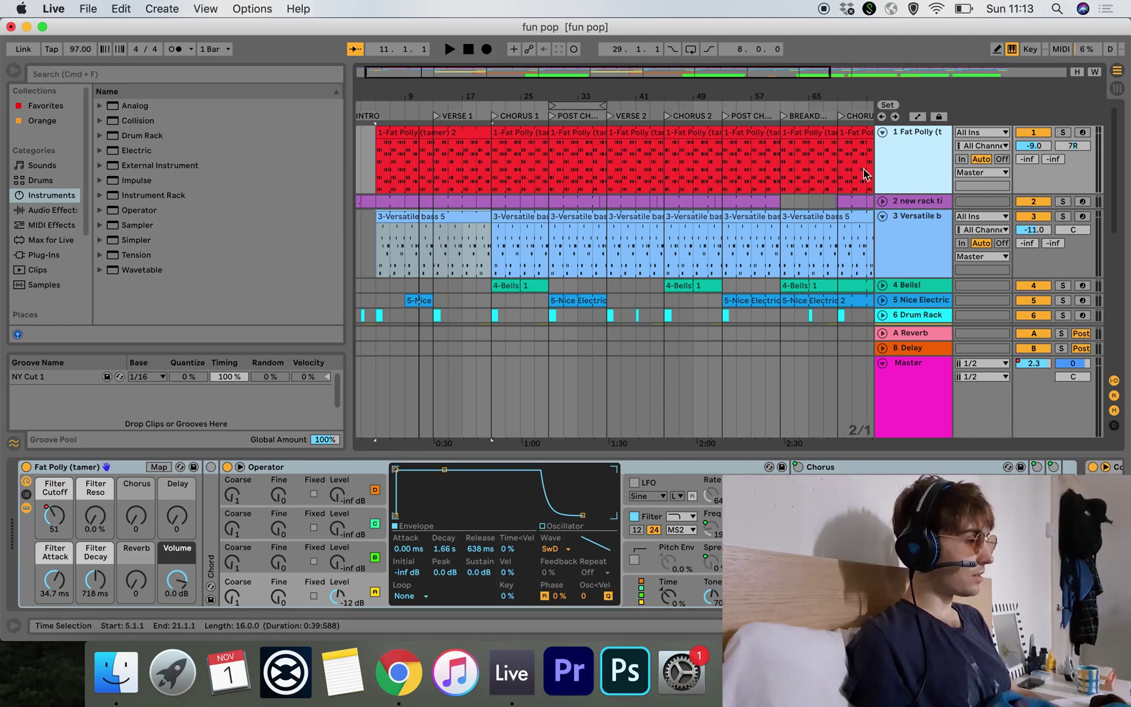
scroll(909, 186, "down", 2)
scroll(894, 219, "up", 2)
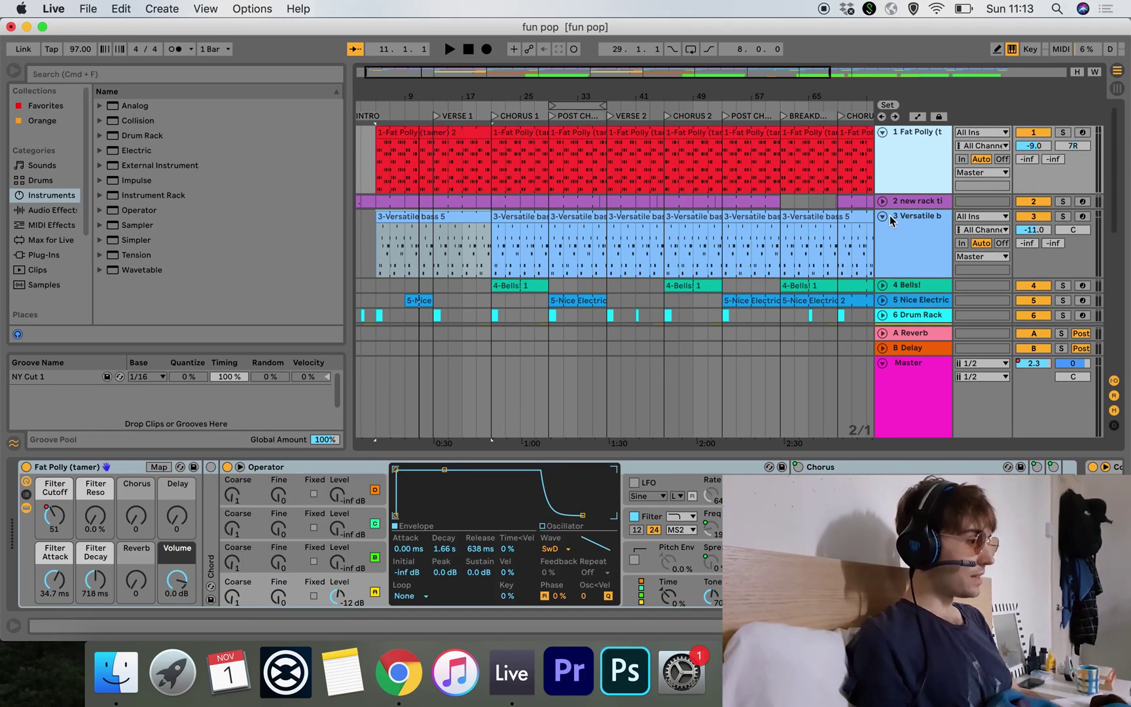
left_click(882, 216)
left_click(882, 132)
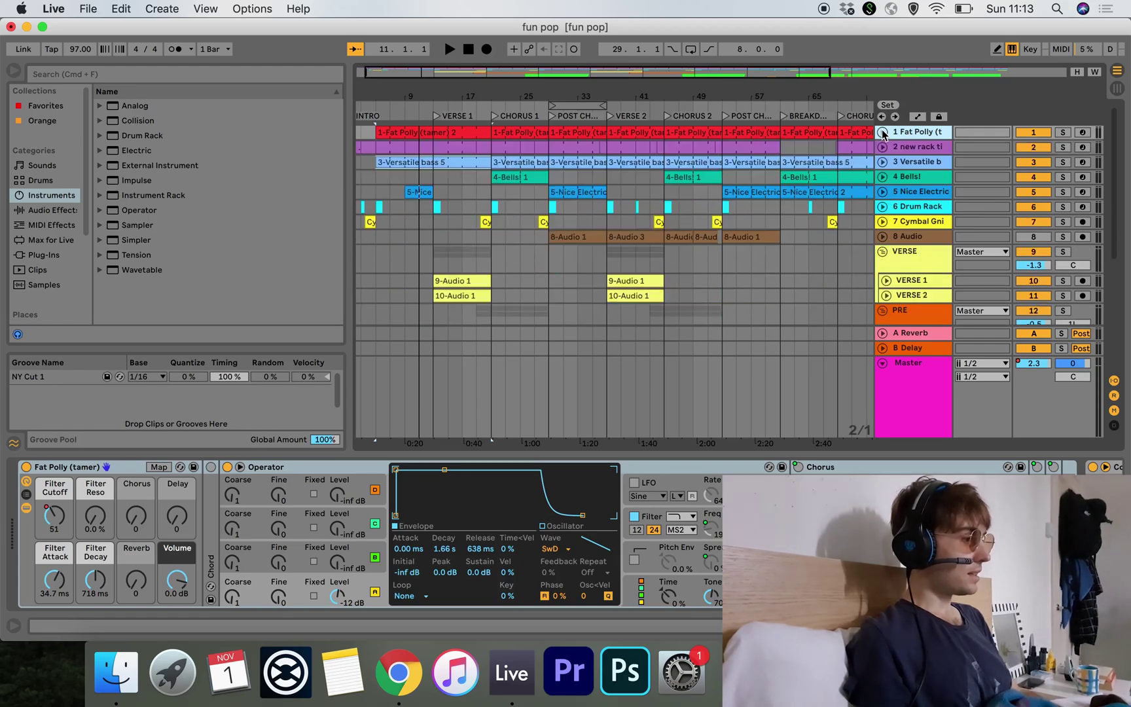
Step: Expand the Bells! track, inspect the notes of its CHORUS 1 clip, and show the track's device chain
left_click(883, 177)
scroll(655, 223, "up", 5)
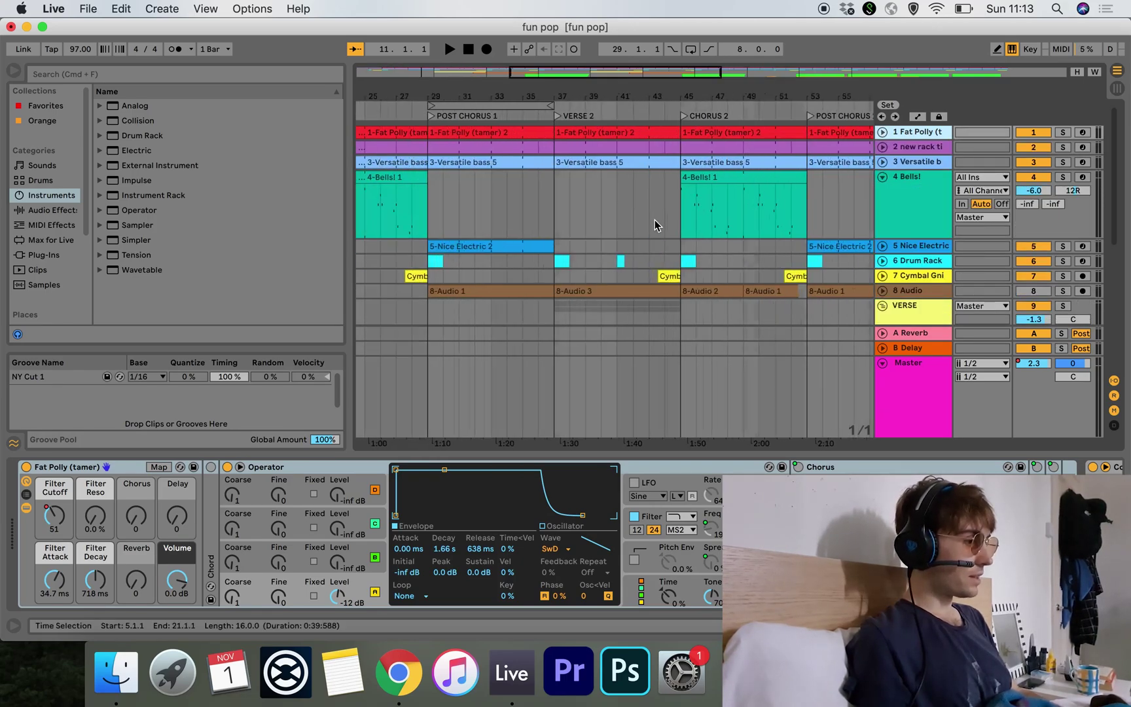
scroll(655, 219, "left", 5)
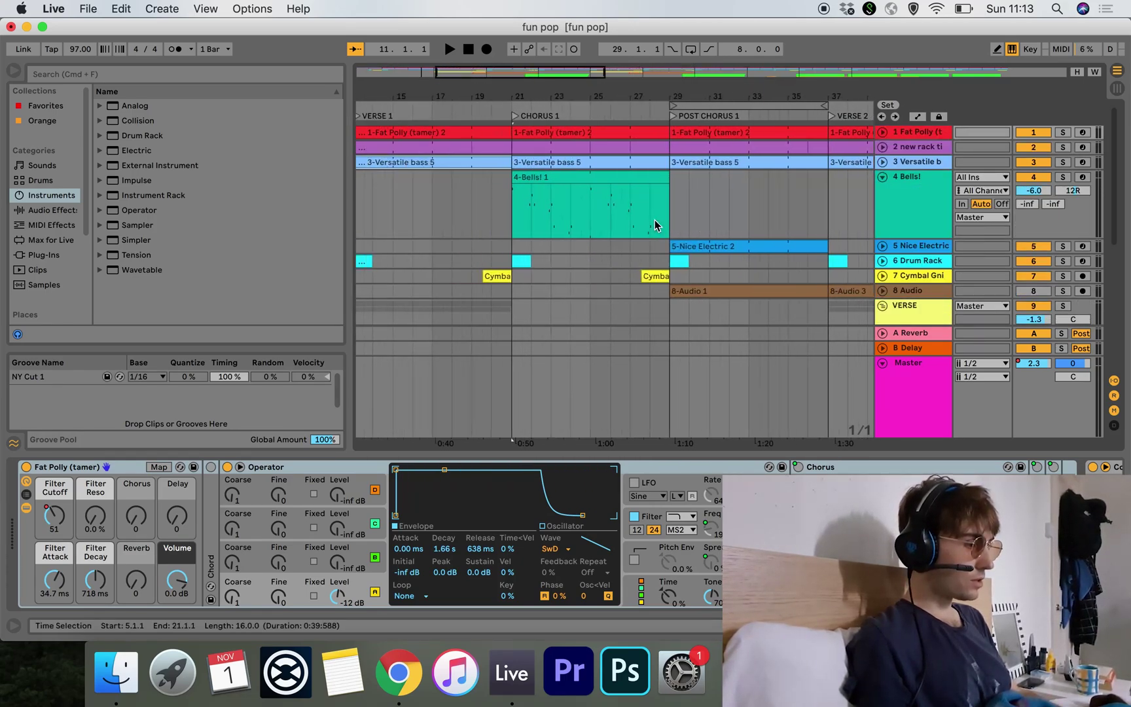
double_click(546, 176)
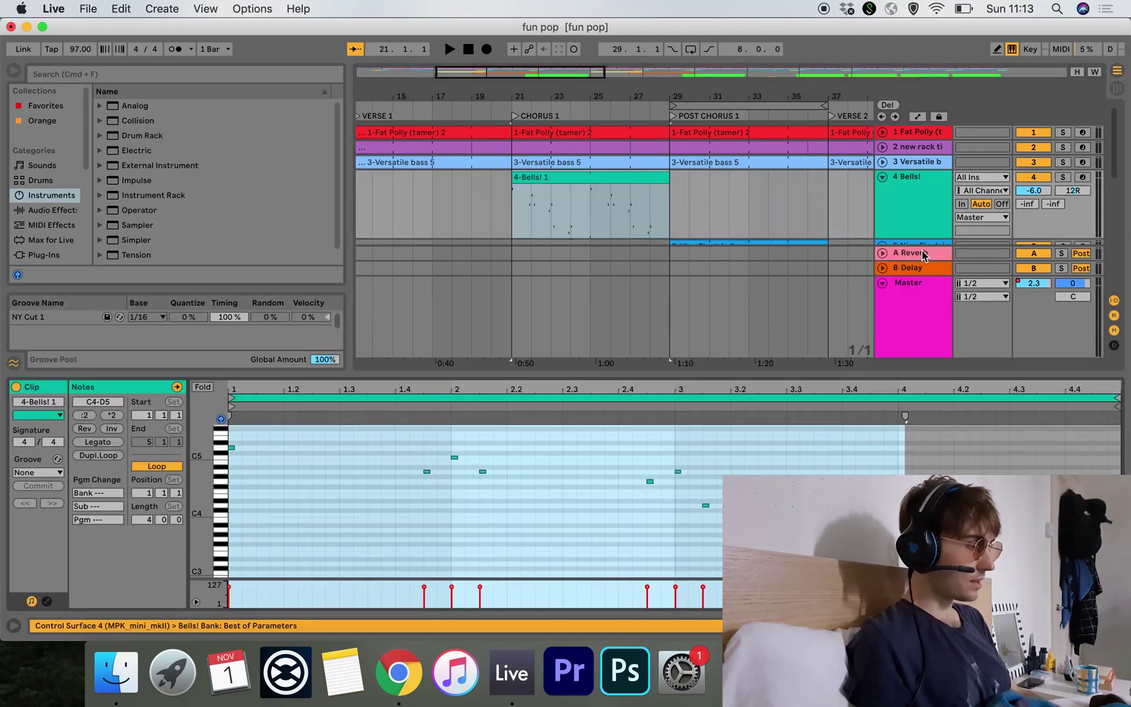
left_click(928, 214)
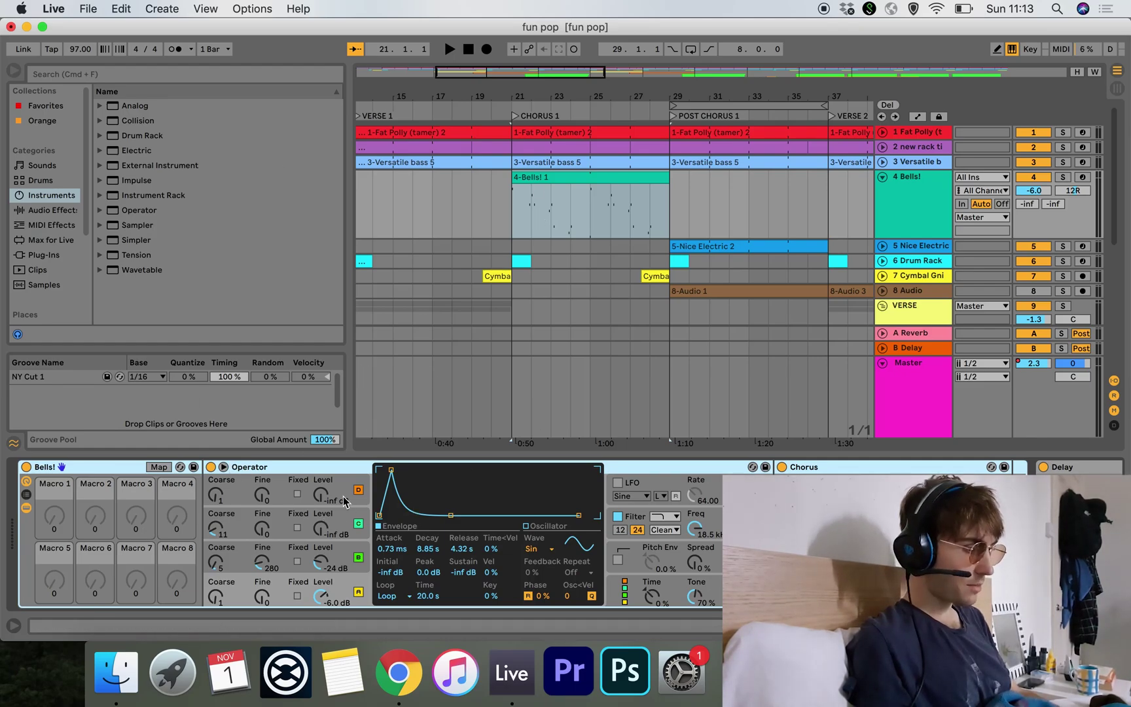
Step: Audition the soloed Bells! track from CHORUS 1, add the bass, drum and Fat Polly tracks, then stop playback and clear the solos
left_click(516, 118)
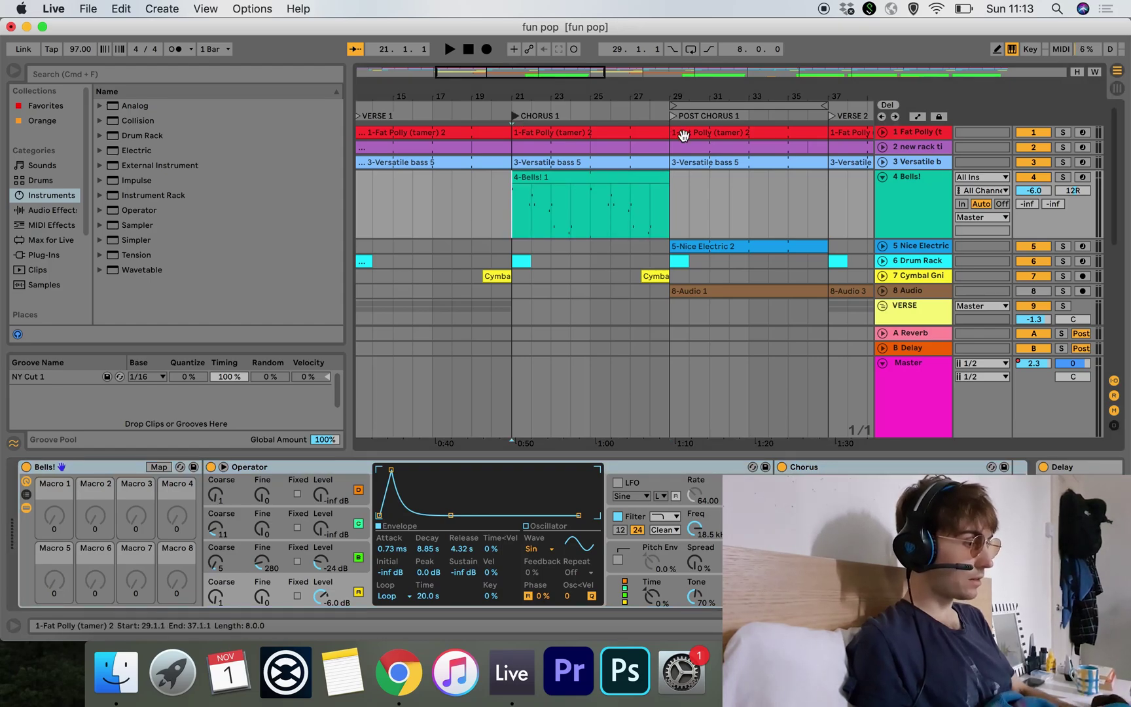
key("space")
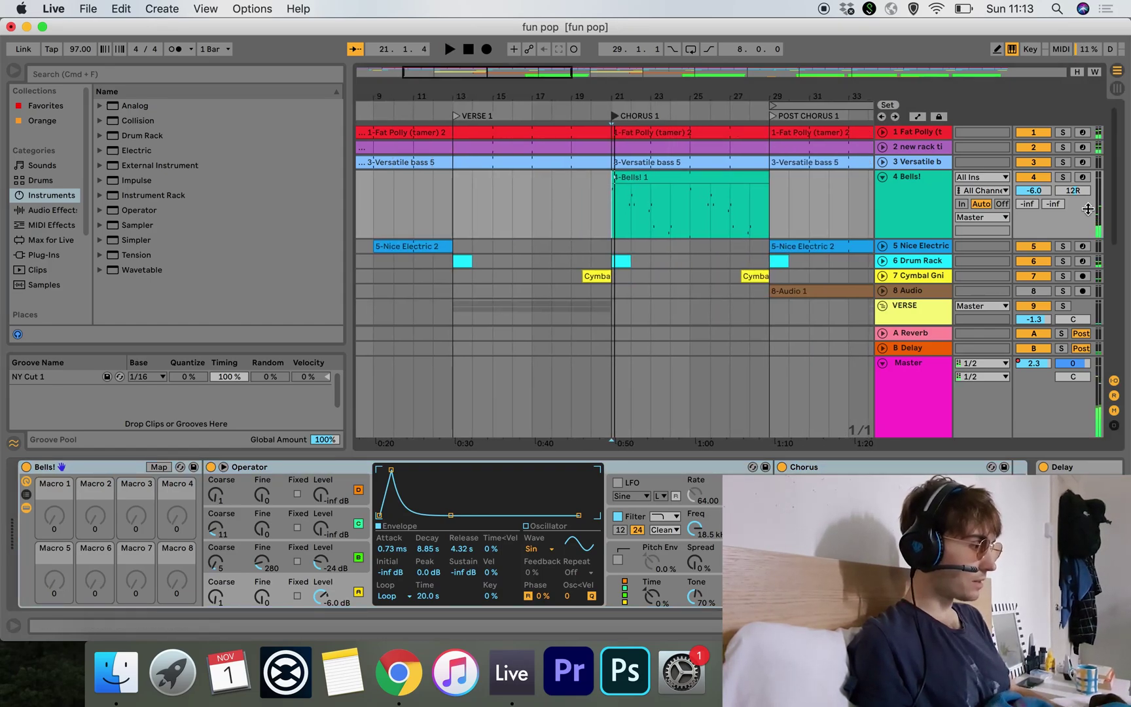
left_click(1064, 177)
left_click(618, 119)
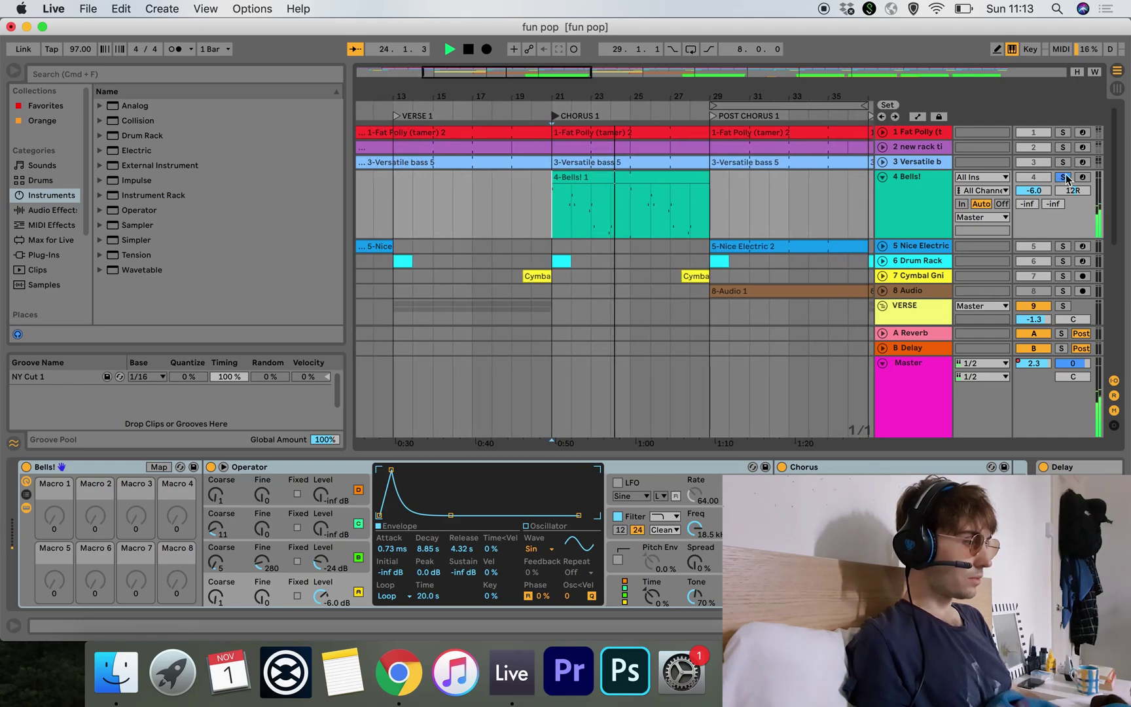
left_click_drag(1064, 162, 1063, 132)
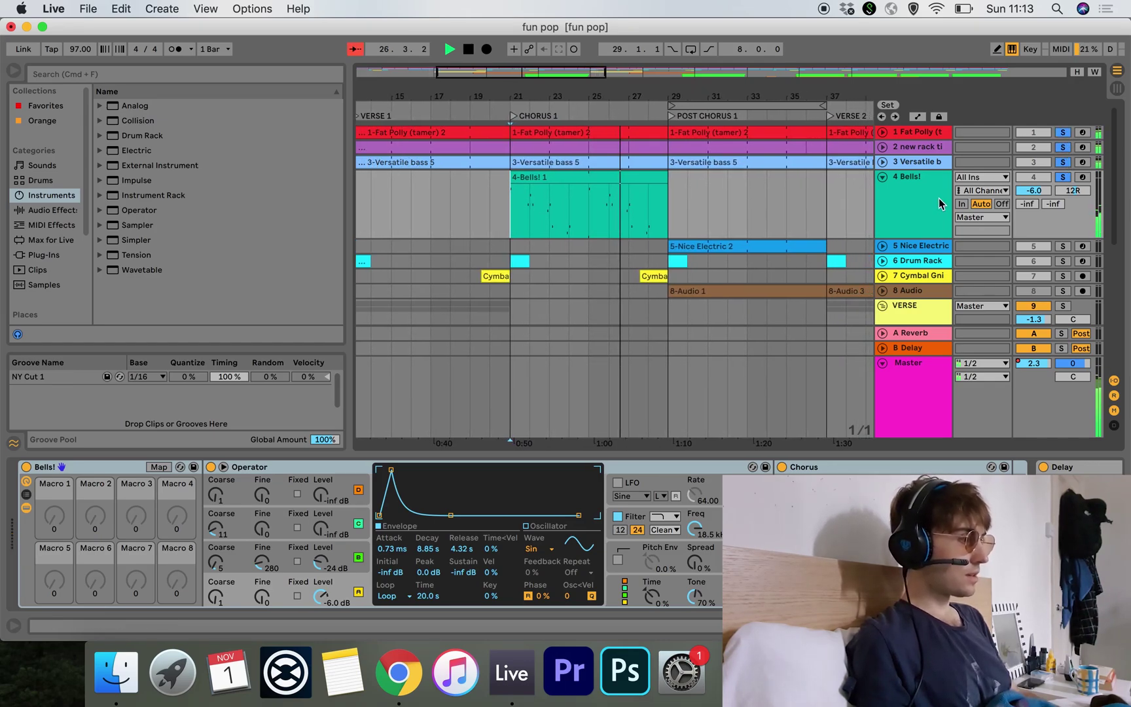
left_click(1063, 133)
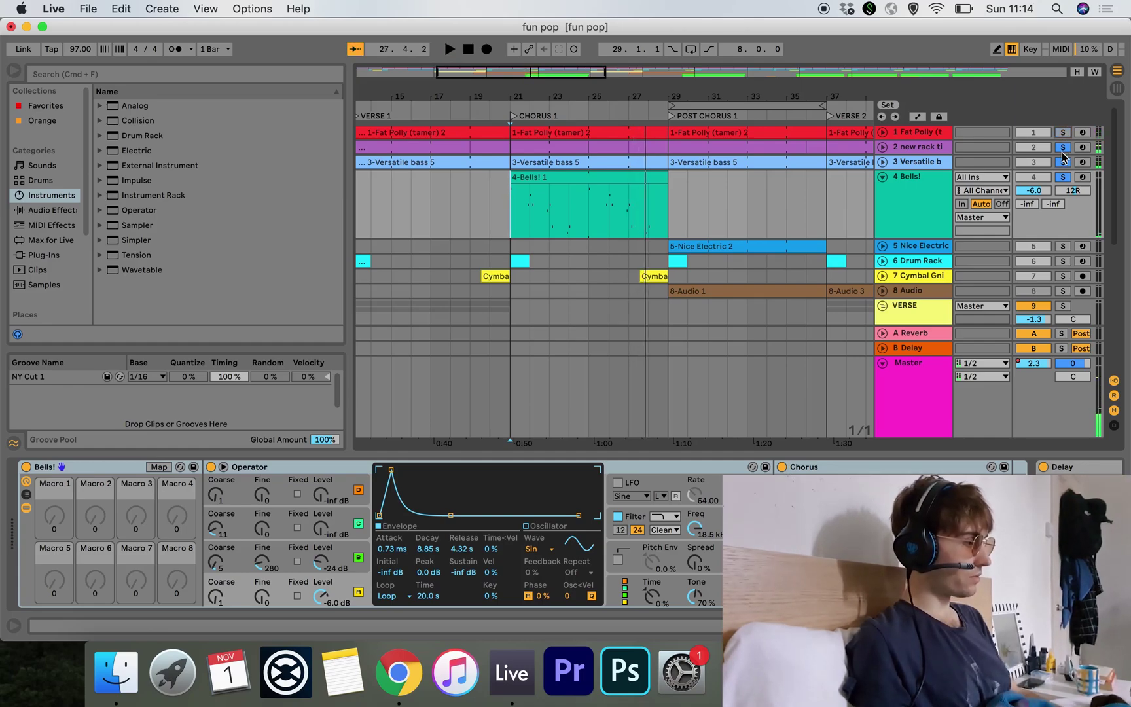
left_click(1063, 177)
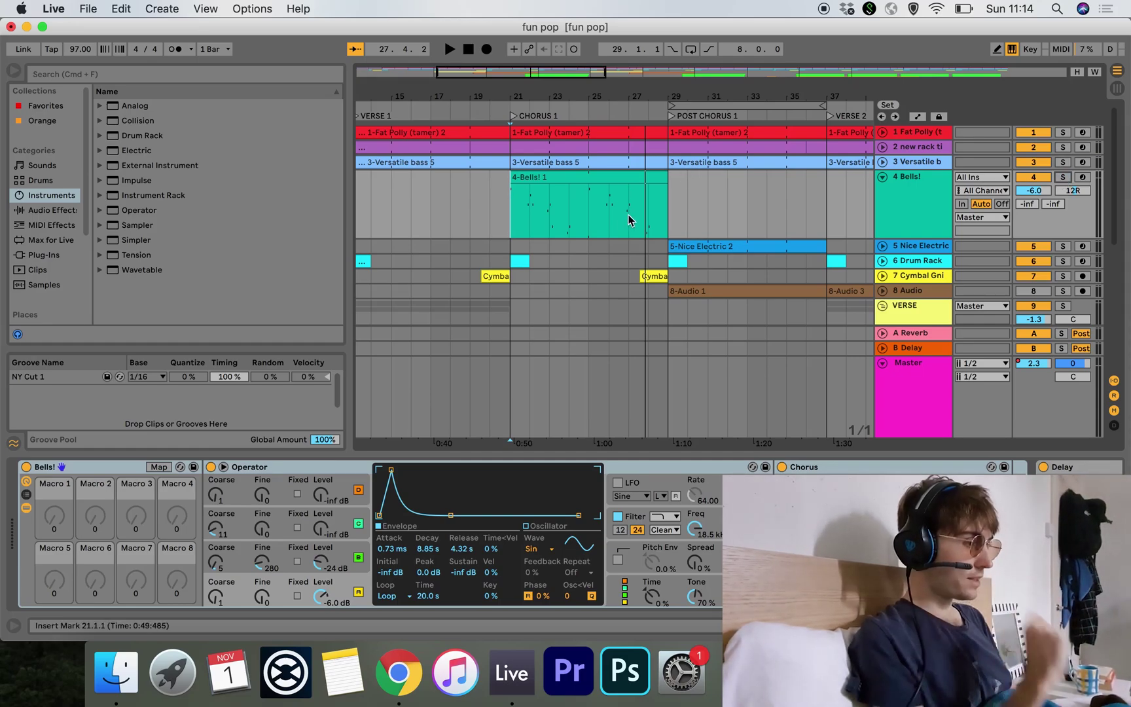
Step: Expand the Nice Electric track and show its devices, briefly expanding Fat Polly to compare their note patterns
scroll(629, 220, "left", 10)
scroll(629, 219, "down", 2)
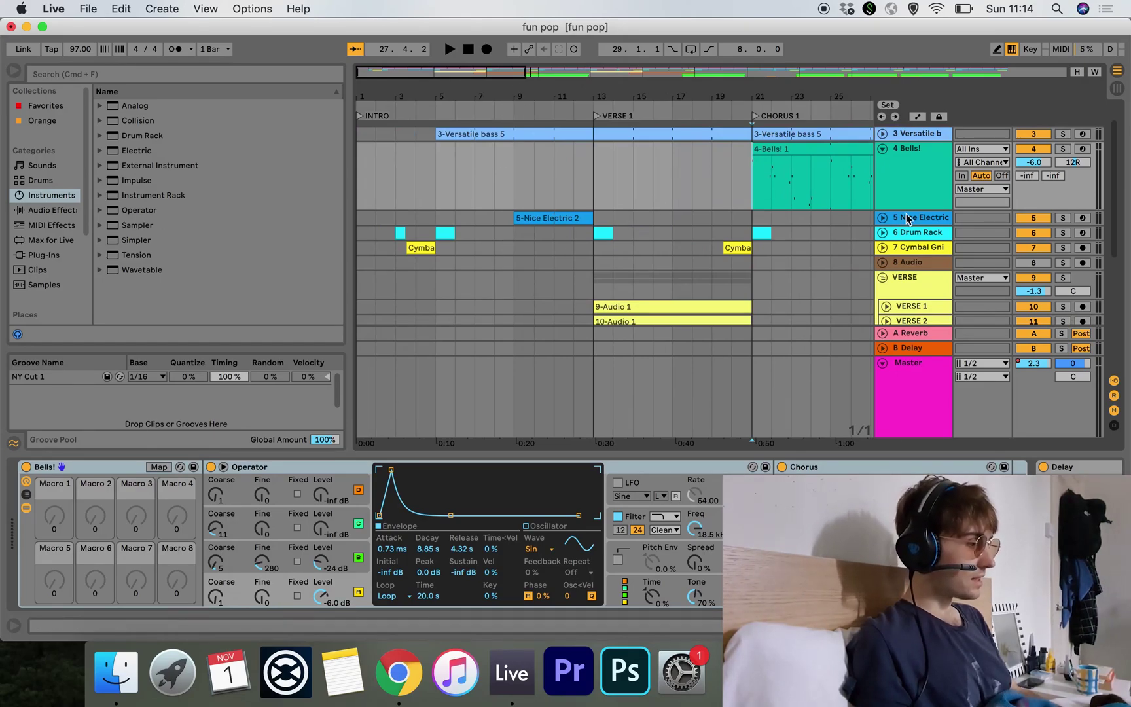
left_click(883, 218)
left_click(901, 238)
scroll(578, 202, "up", 2)
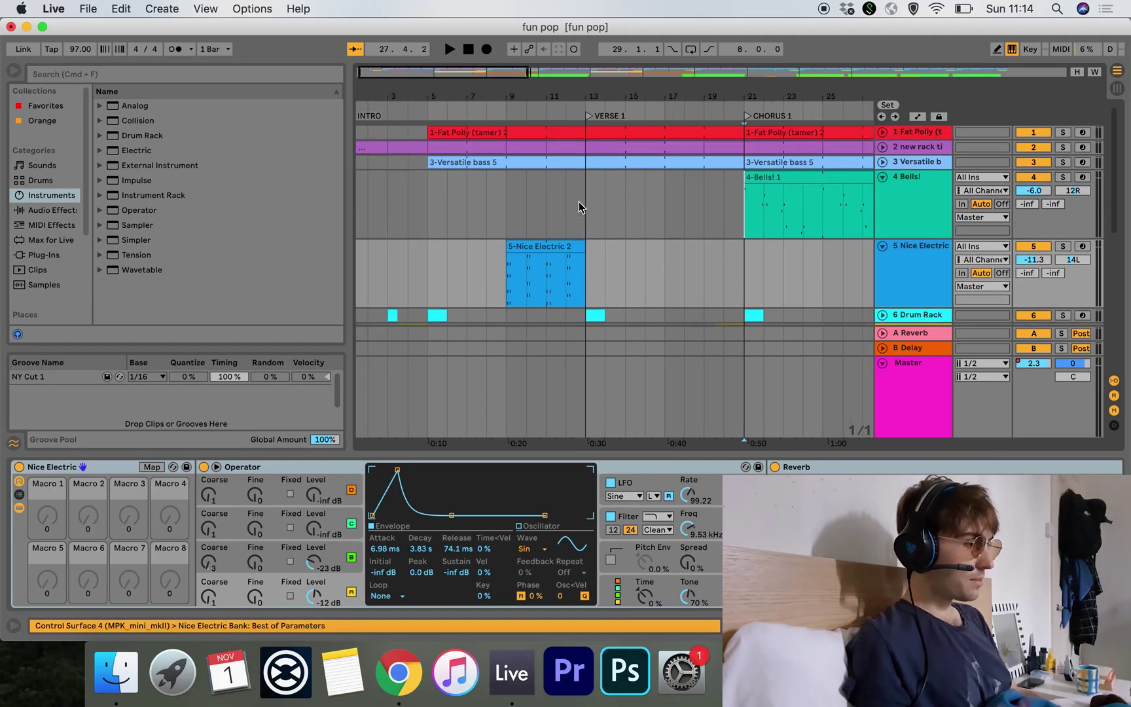
left_click(882, 133)
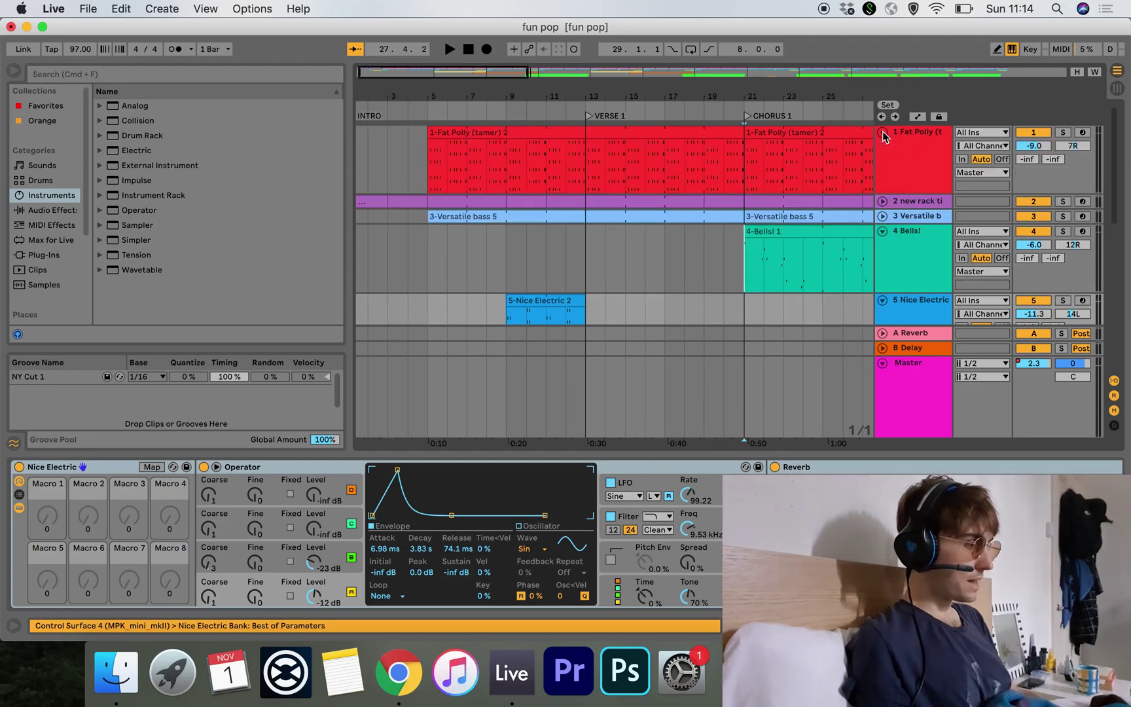
left_click(883, 133)
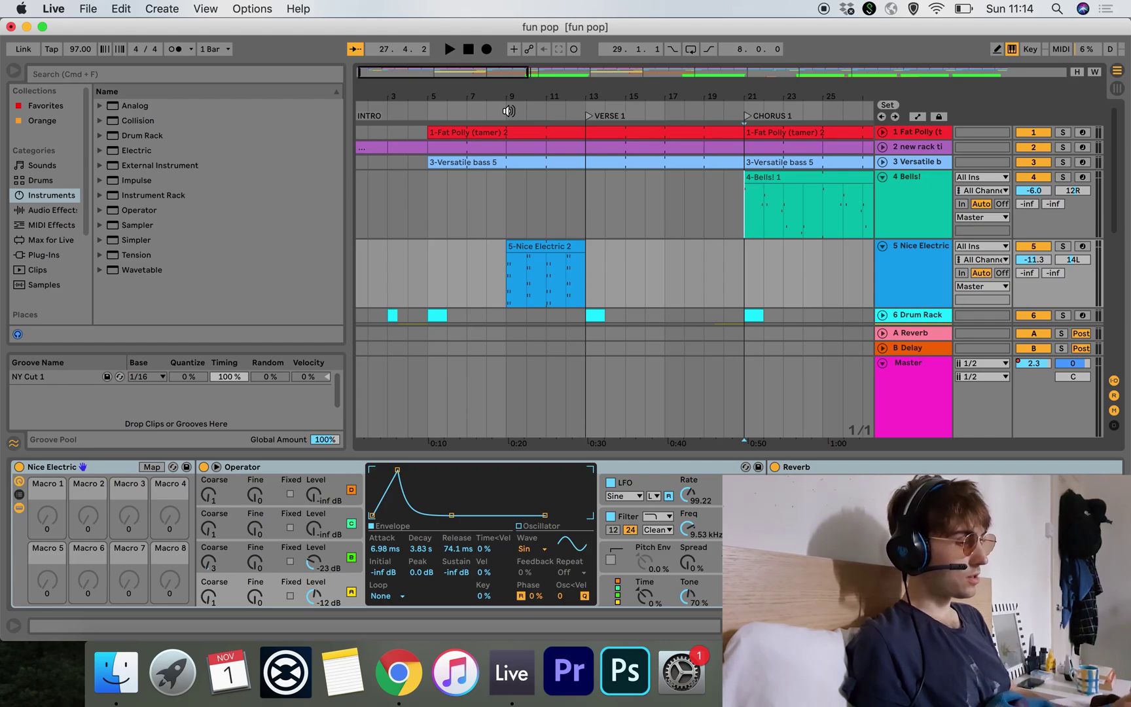
Step: Audition the soloed Nice Electric clip from bar 9, add Fat Polly to the solo, then stop playback and clear the solos
left_click(519, 246)
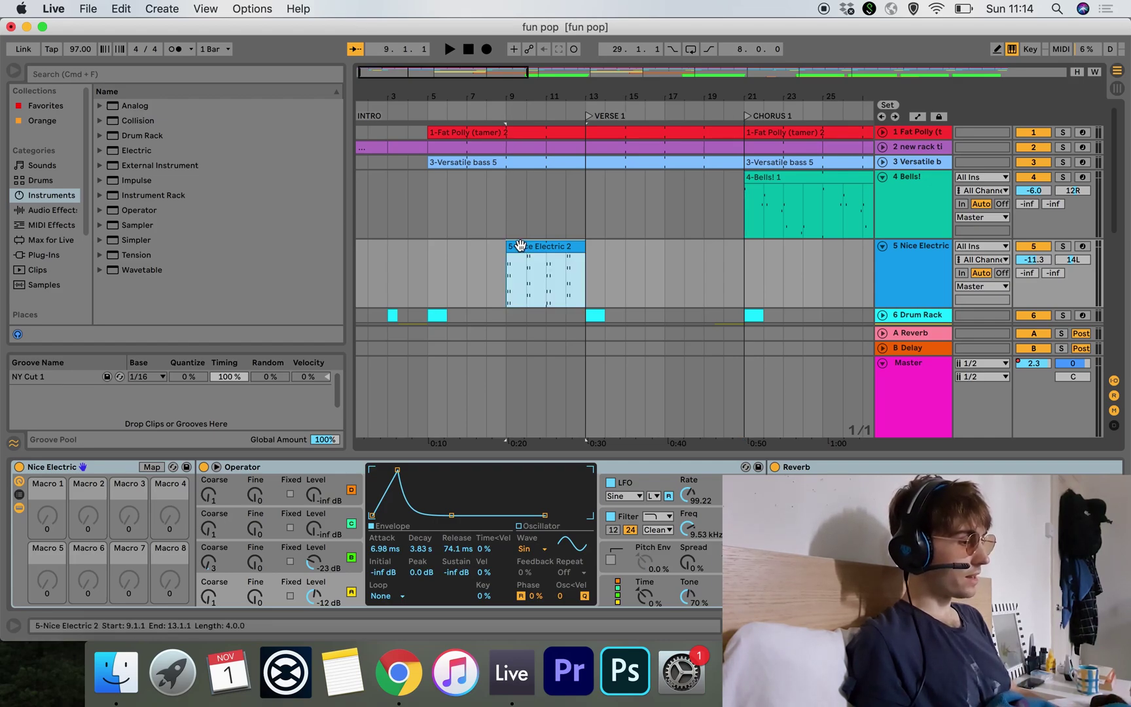
left_click(1063, 247)
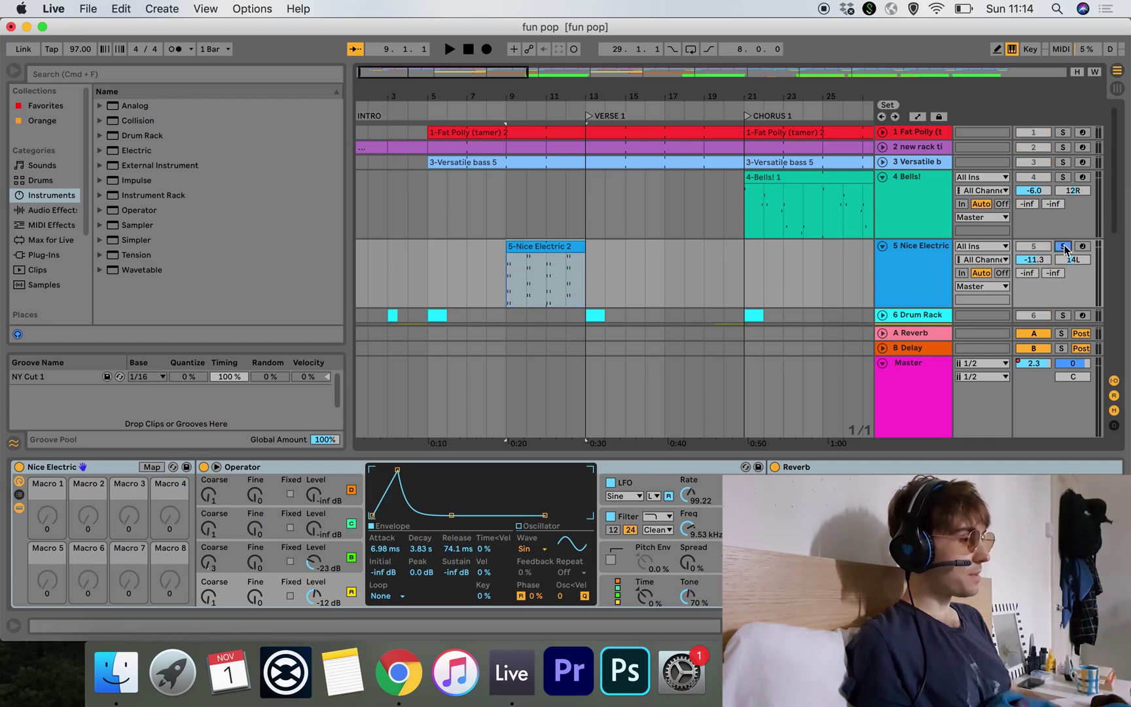
left_click(509, 111)
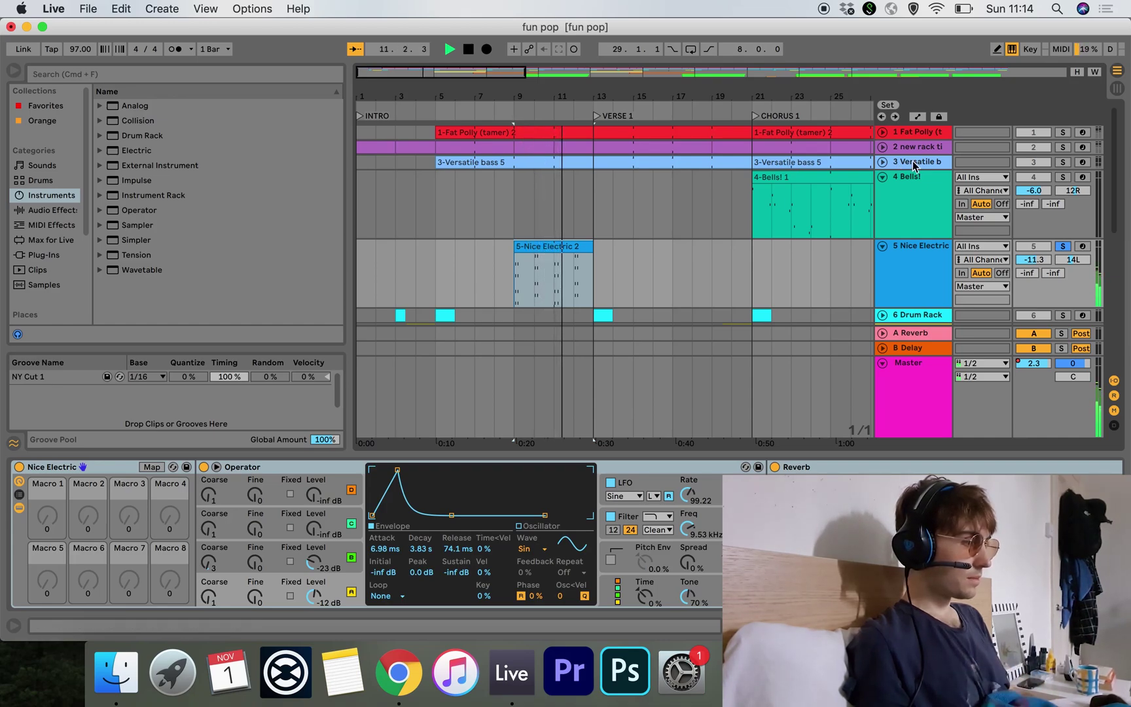
left_click(1063, 132)
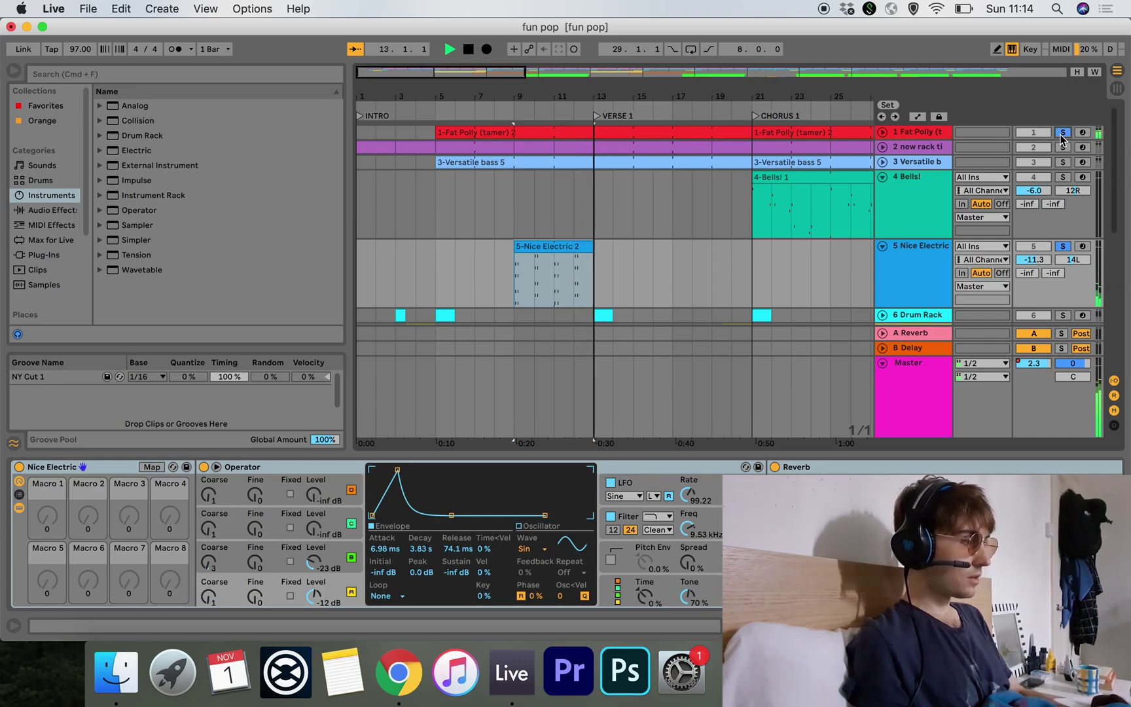
key("space")
left_click(1062, 246)
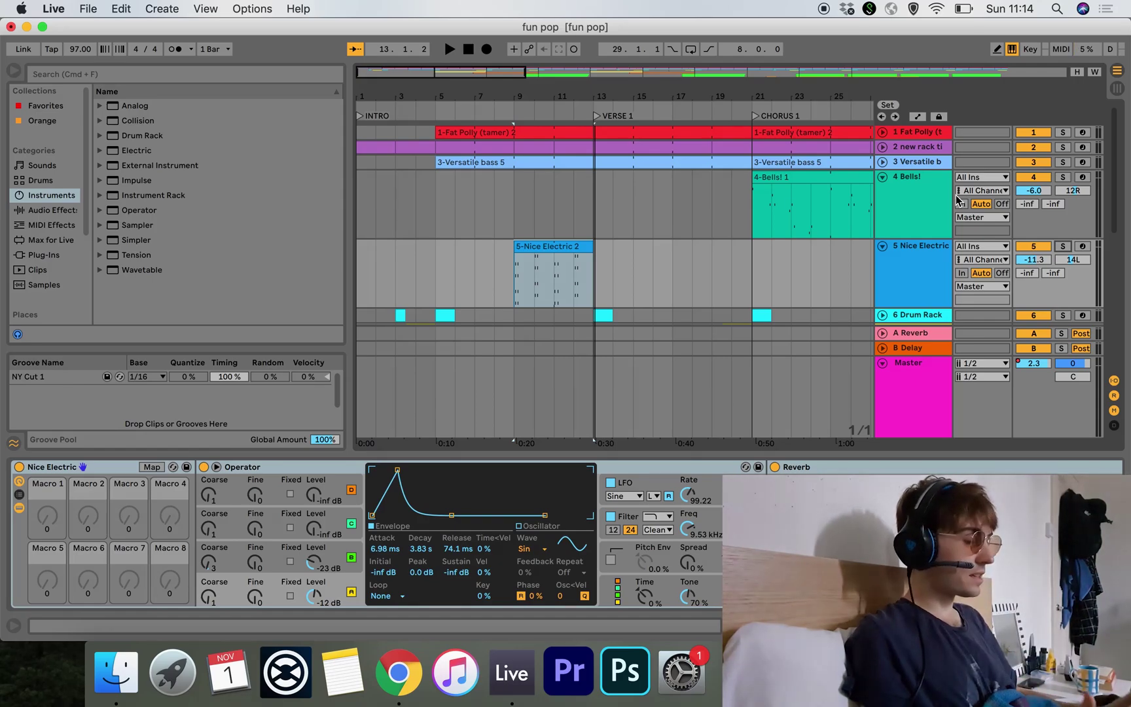
Step: Collapse the Bells! and Nice Electric tracks in the arrangement
key("minus")
key("minus")
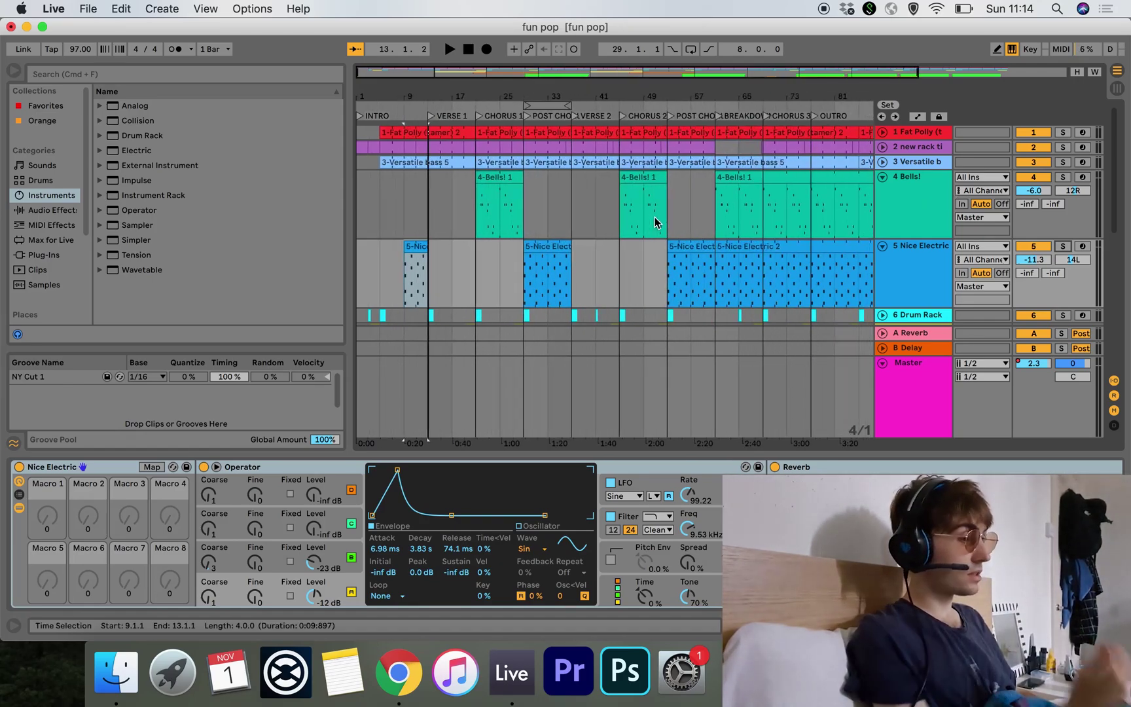
left_click(883, 177)
left_click(883, 192)
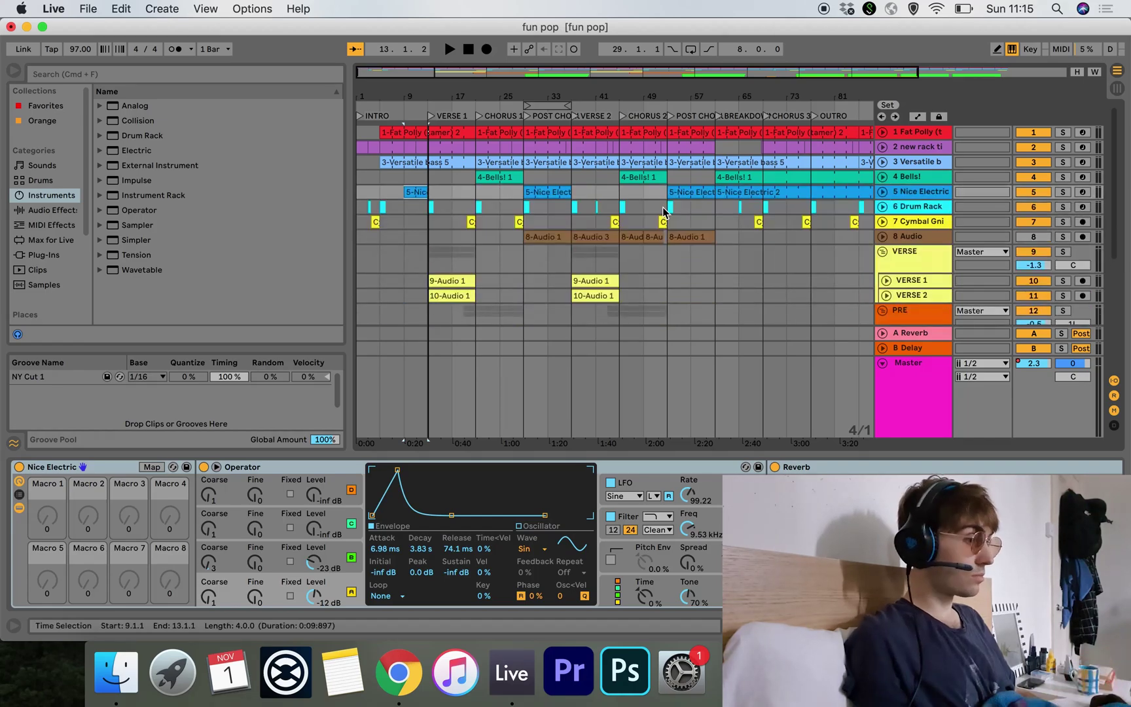
Step: Examine how the instrument tracks are arranged across the song's sections from INTRO to OUTRO
key("plus")
scroll(662, 207, "left", 10)
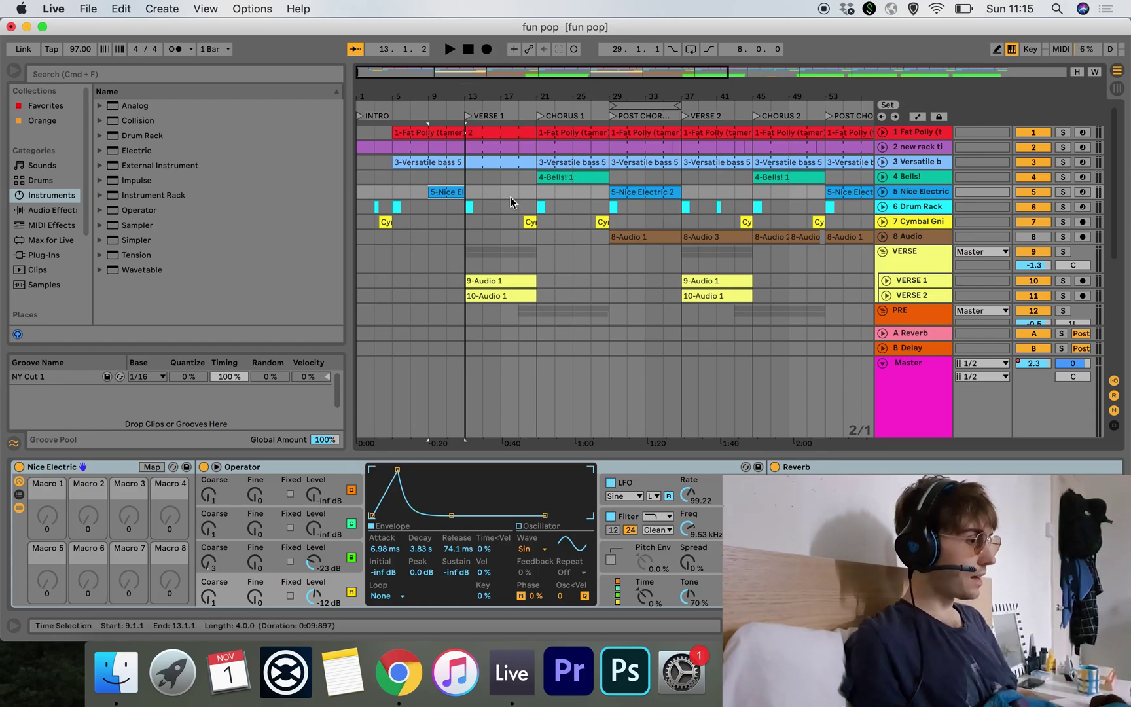
key("plus")
key("minus")
key("minus")
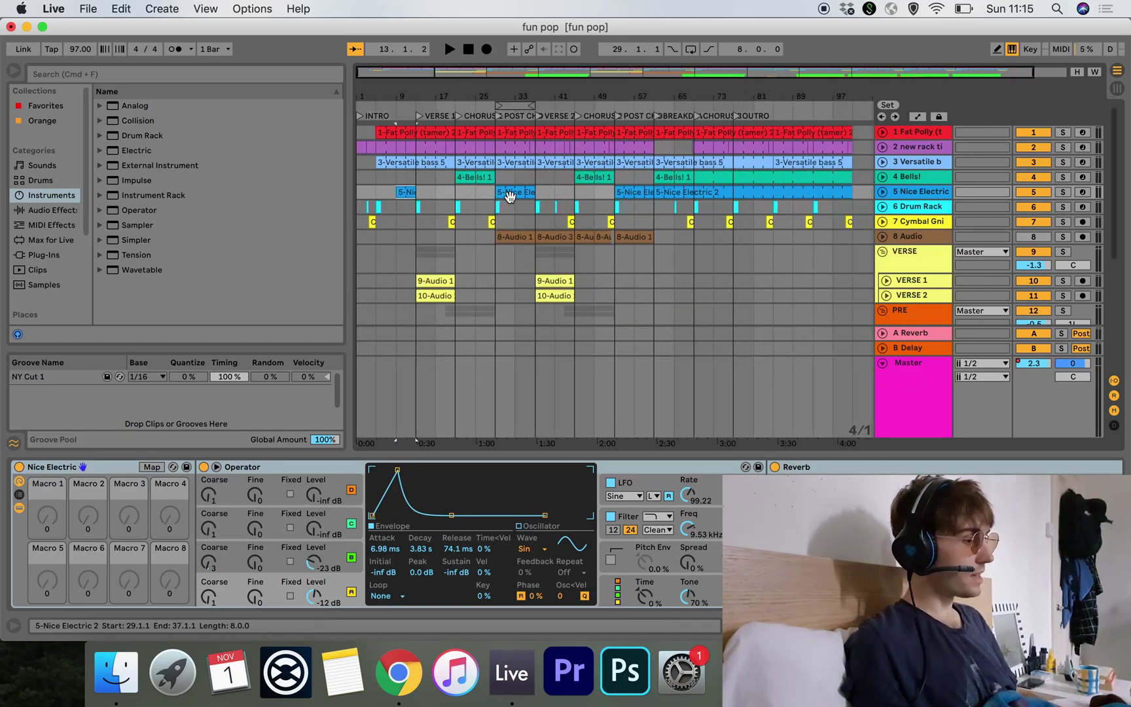
key("minus")
key("plus")
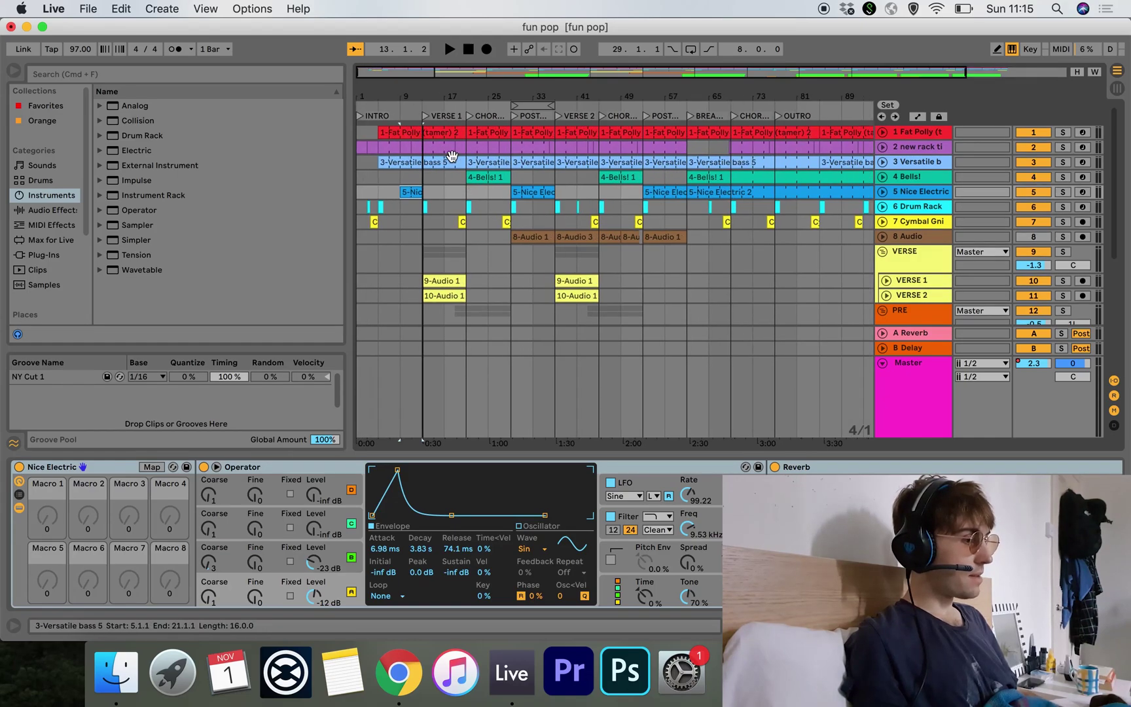
key("plus")
key("plus")
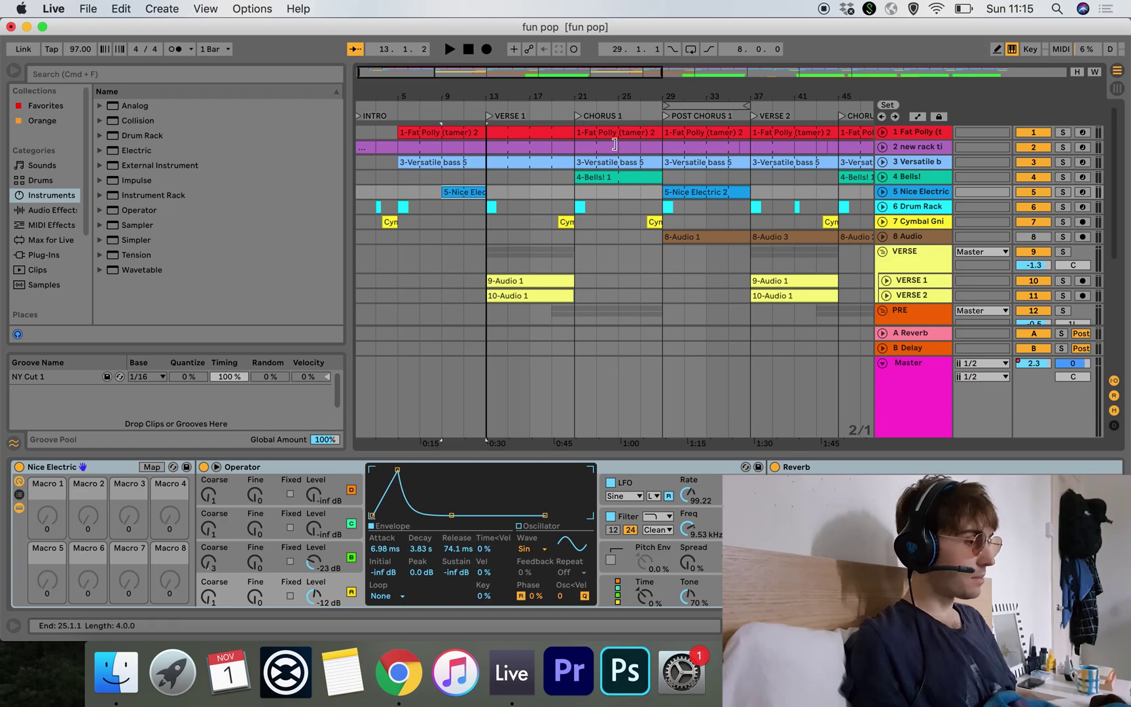
key("minus")
key("plus")
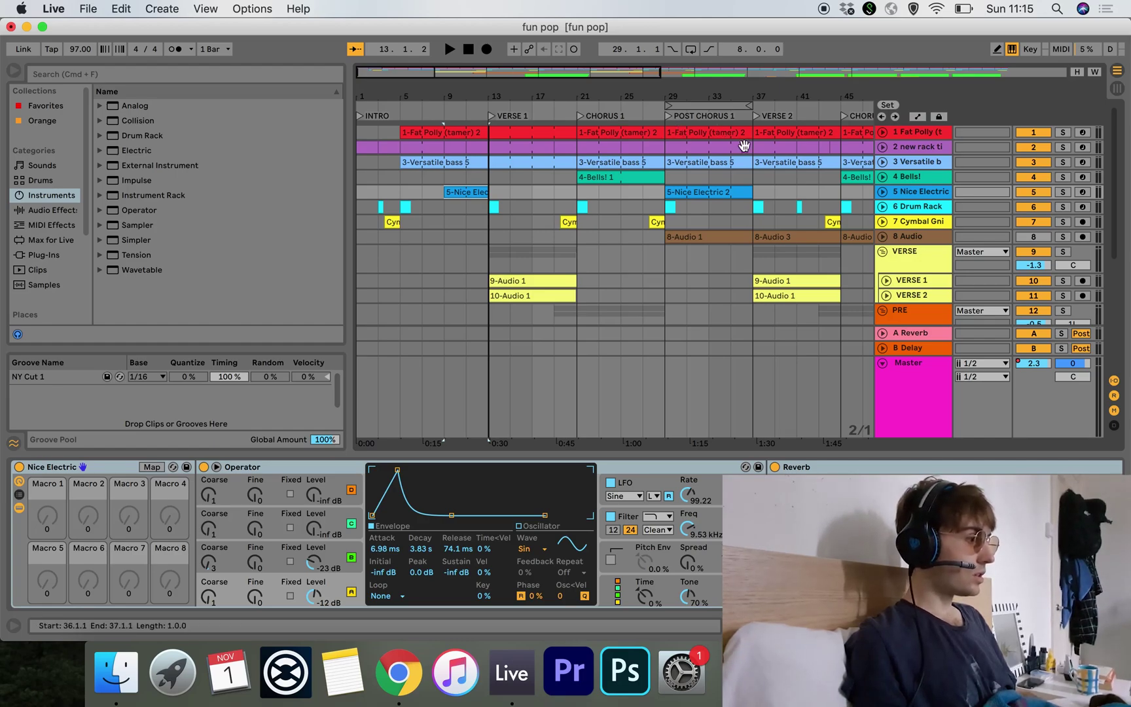
scroll(739, 168, "right", 5)
scroll(722, 198, "left", 5)
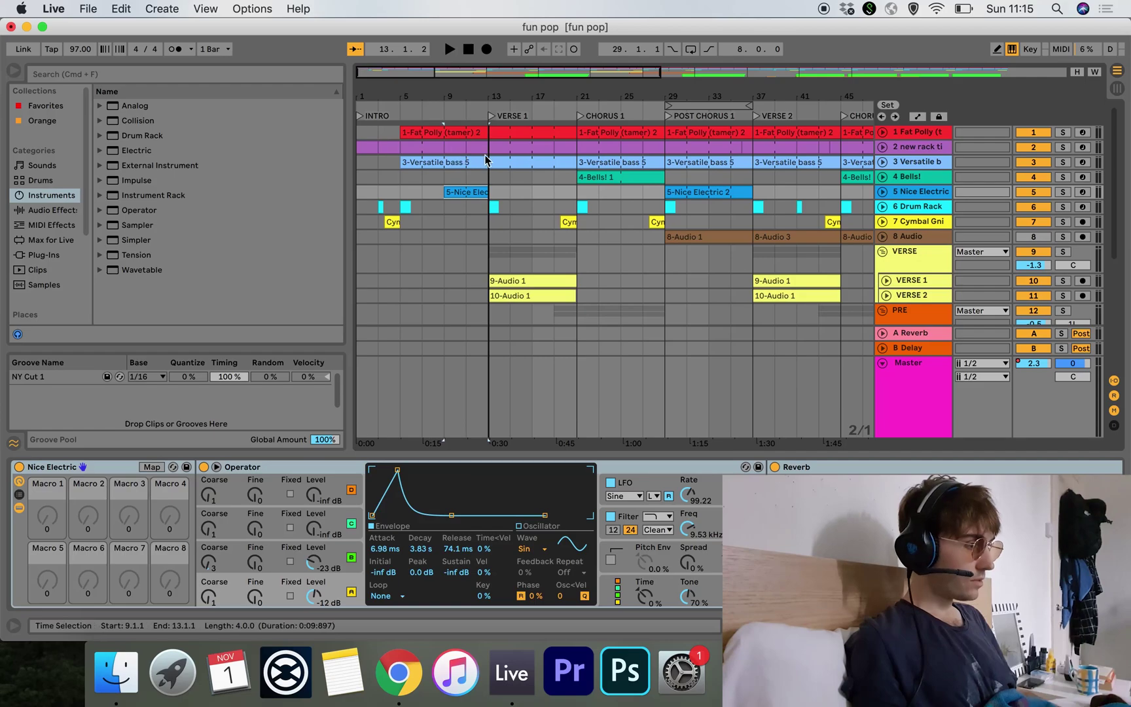
scroll(582, 161, "right", 6)
scroll(582, 161, "right", 1)
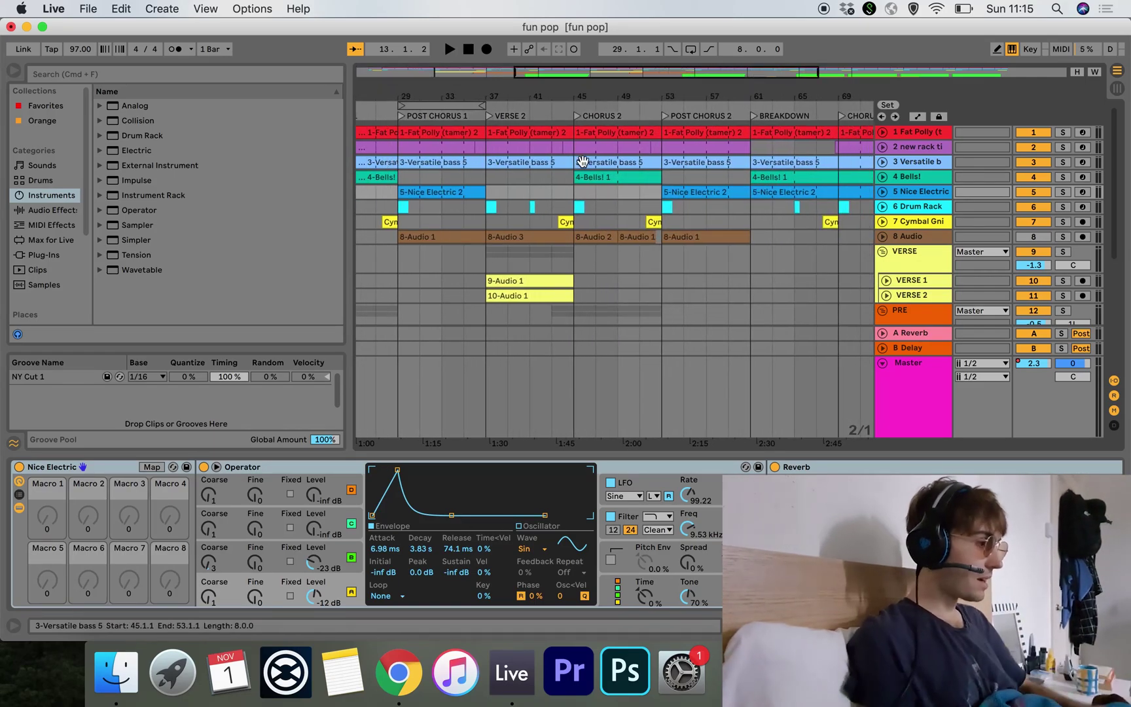
scroll(581, 179, "down", 3)
scroll(582, 179, "up", 2)
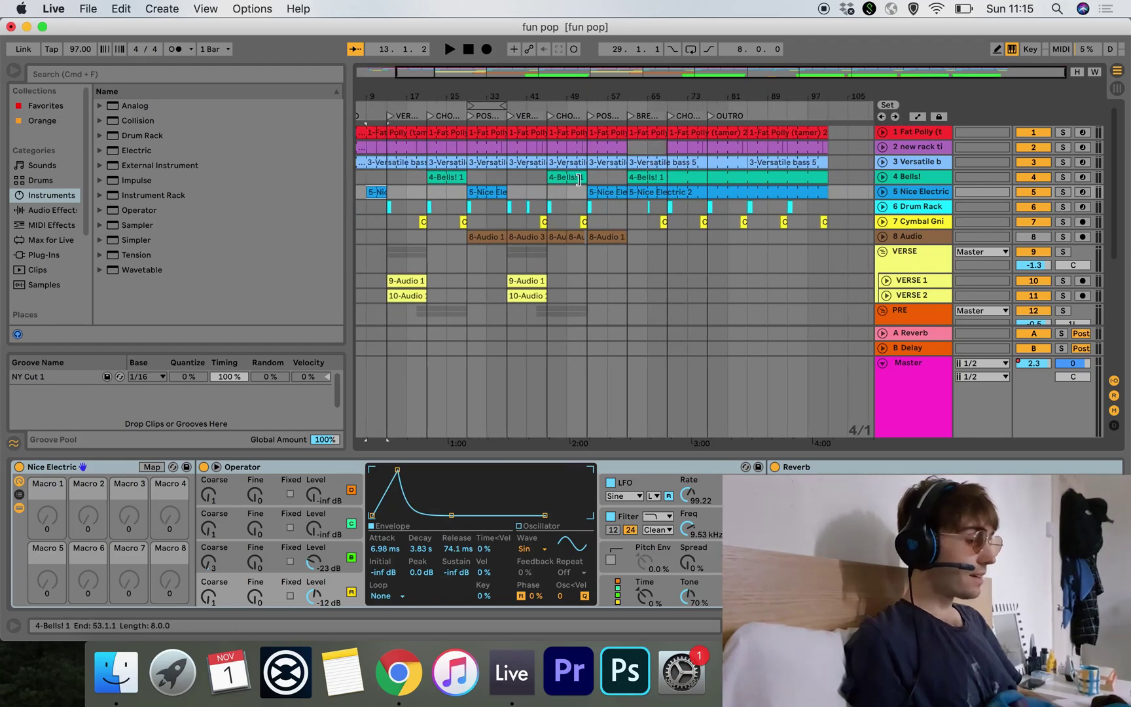
scroll(580, 176, "right", 2)
scroll(580, 177, "left", 6)
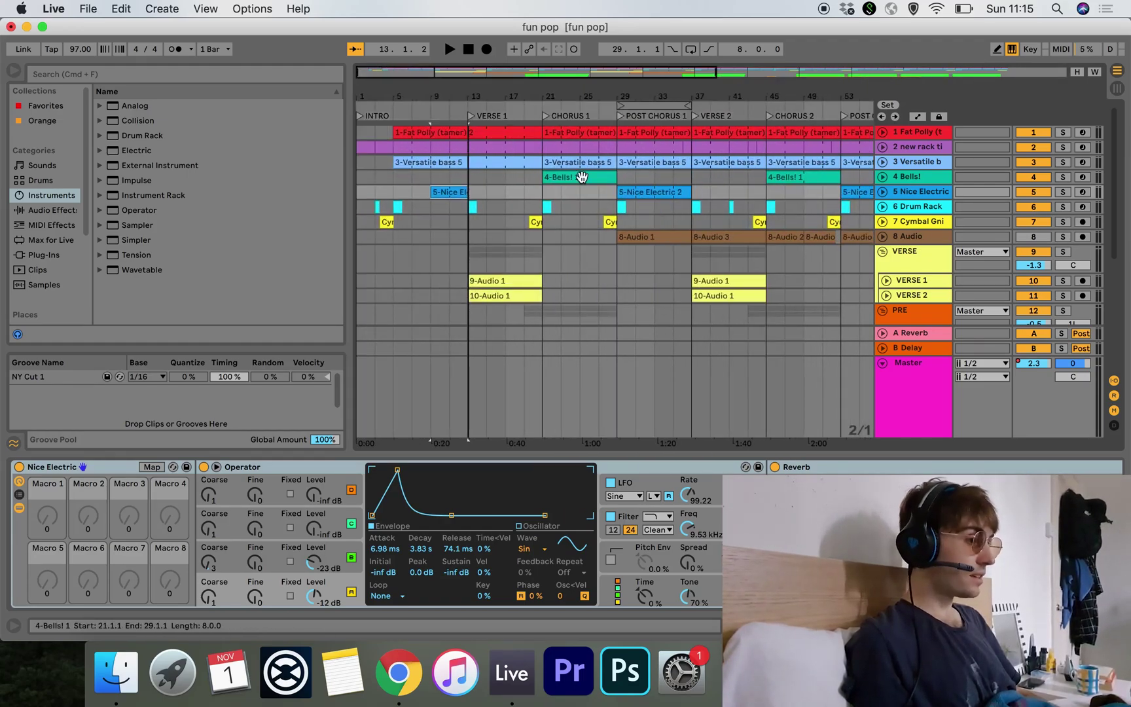
Step: Compare which instrument clips play in the VERSE 1, CHORUS 1 and POST CHORUS 1 sections
scroll(581, 176, "up", 2)
scroll(582, 176, "left", 2)
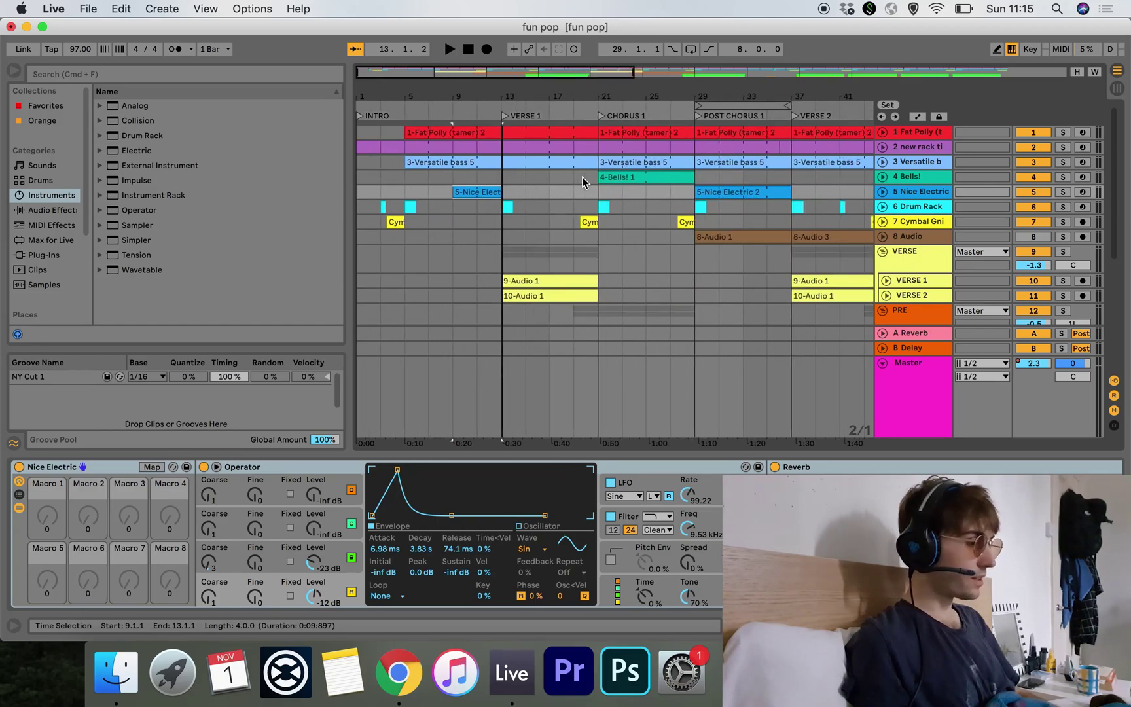
scroll(583, 176, "down", 4)
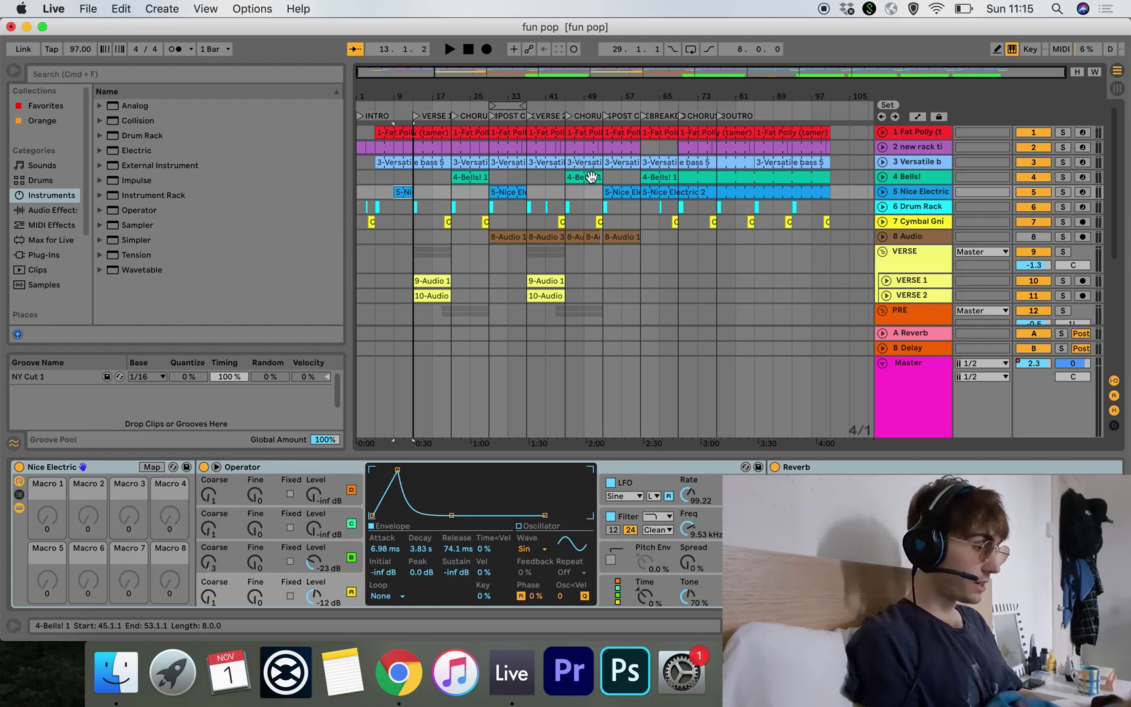
scroll(588, 181, "up", 4)
scroll(591, 181, "left", 10)
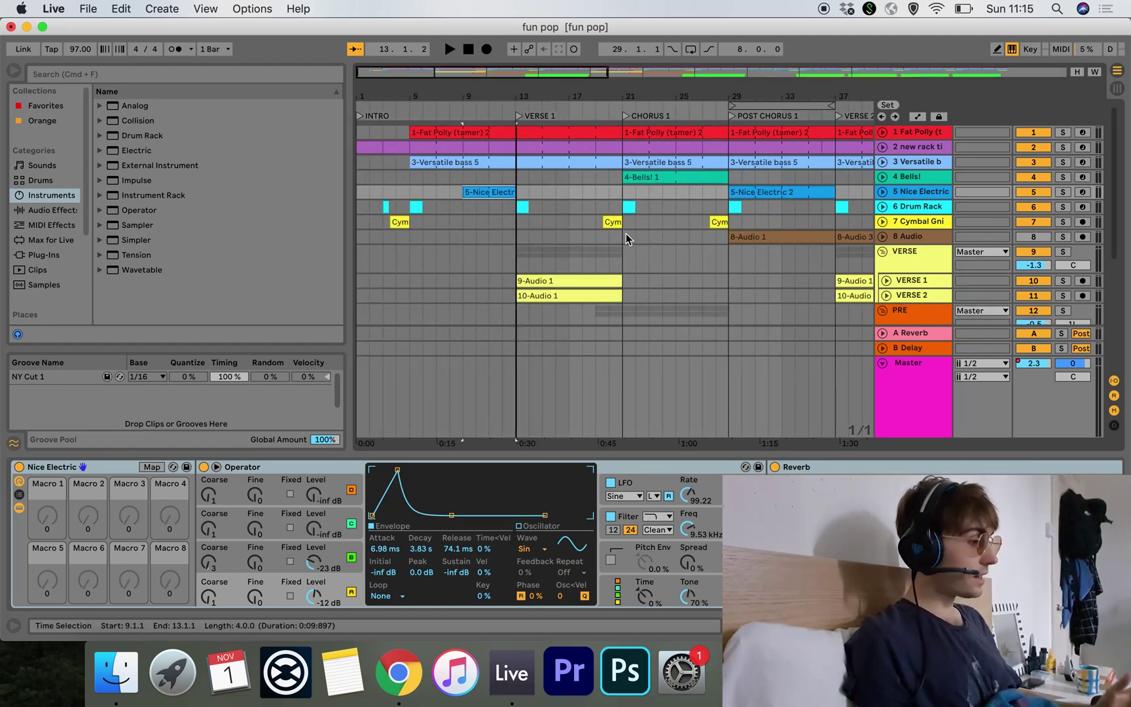
scroll(725, 262, "right", 1)
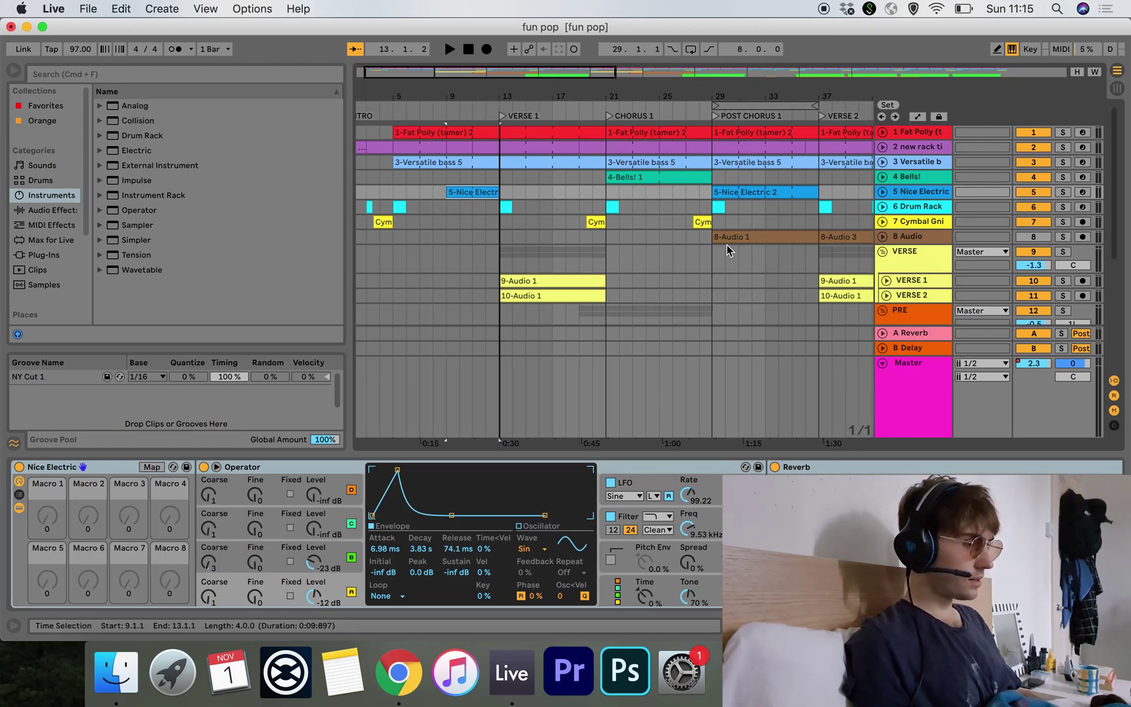
scroll(523, 263, "up", 5)
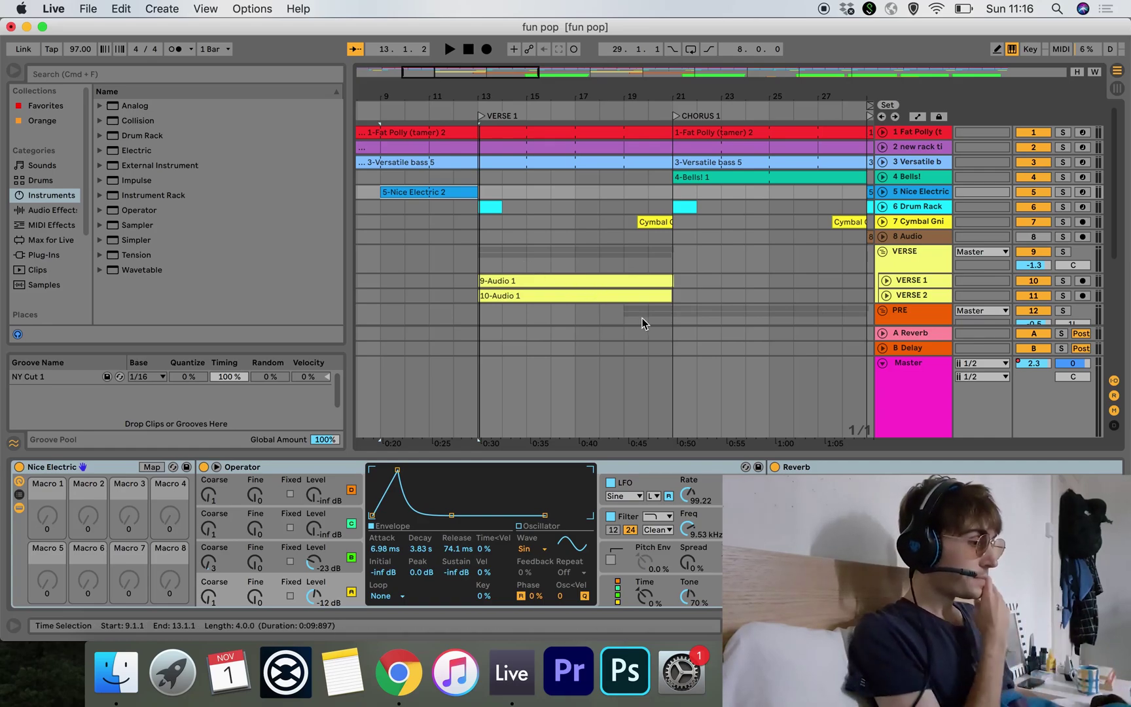
Step: Select the VERSE group, expand its VERSE 1 and VERSE 2 tracks to compare their vocal waveforms, and collapse both
left_click(917, 264)
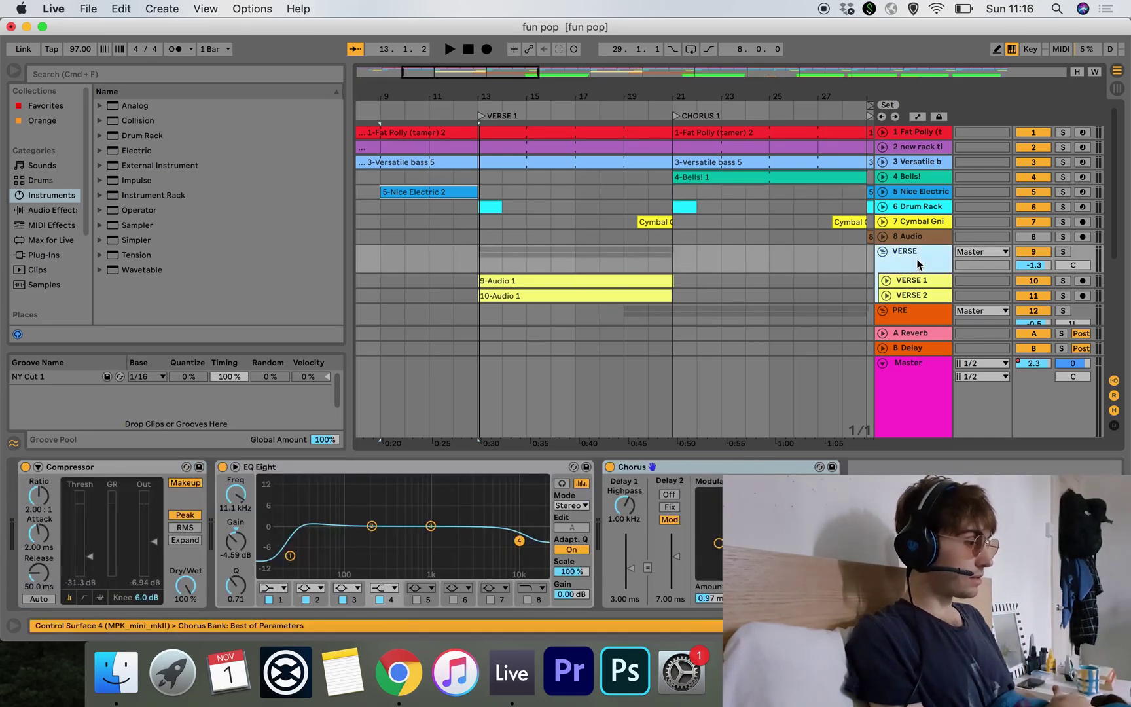
left_click(887, 281)
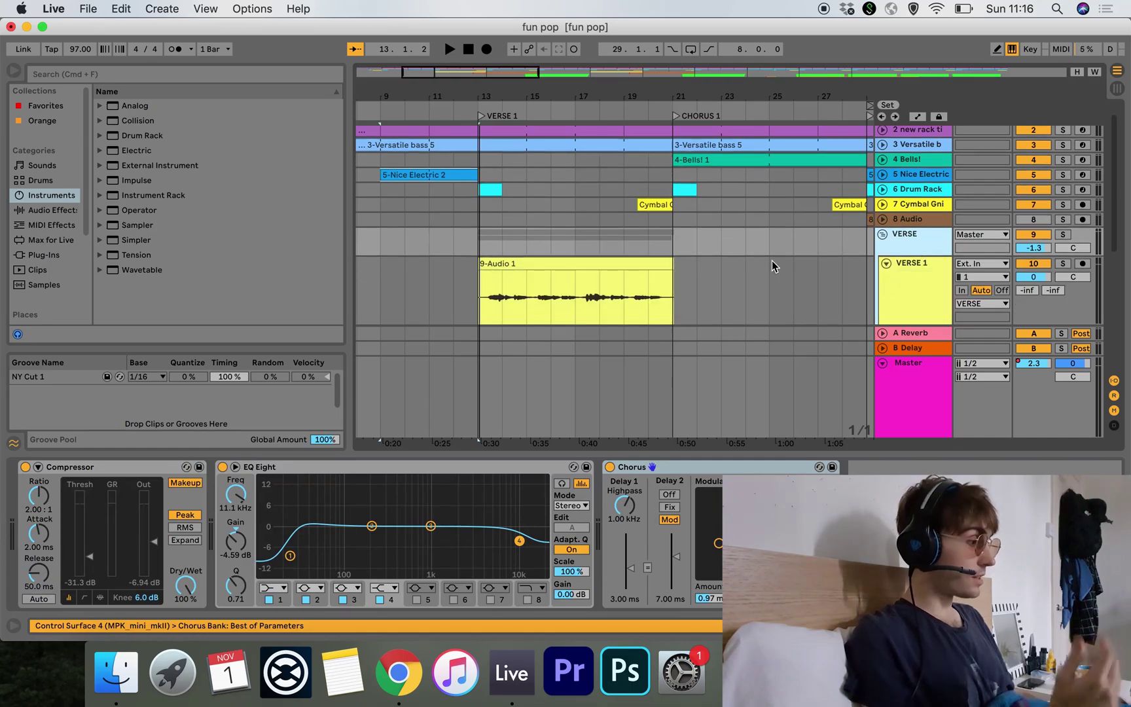
scroll(759, 258, "down", 5)
left_click(886, 196)
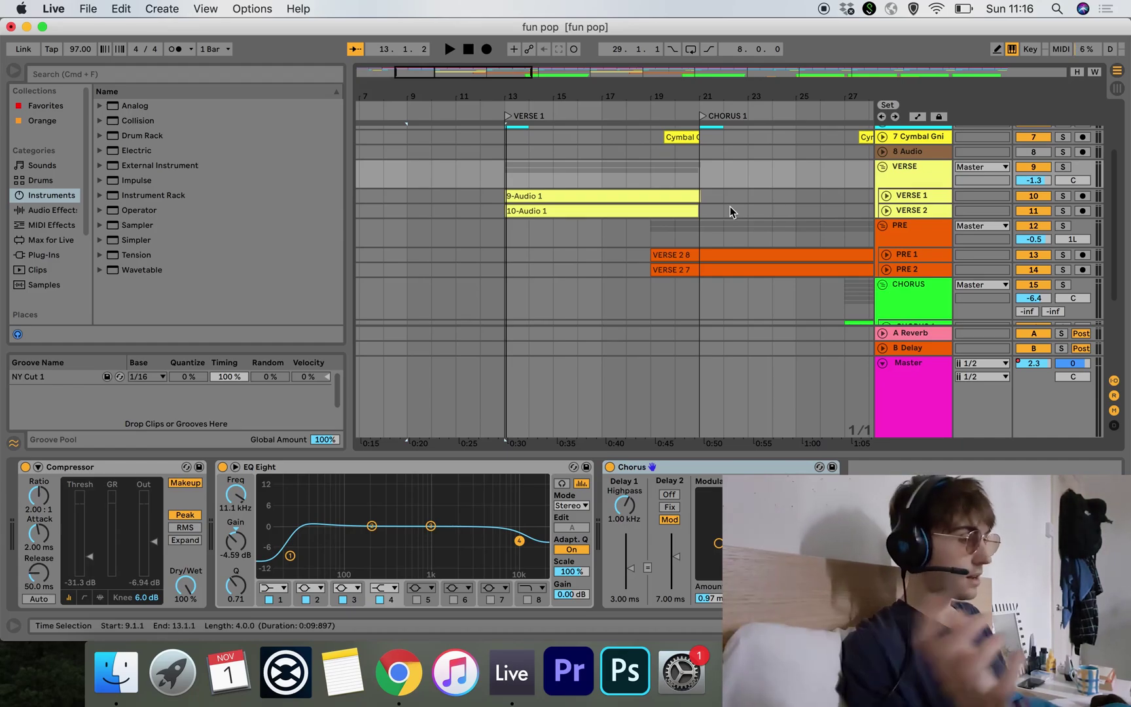
left_click(886, 196)
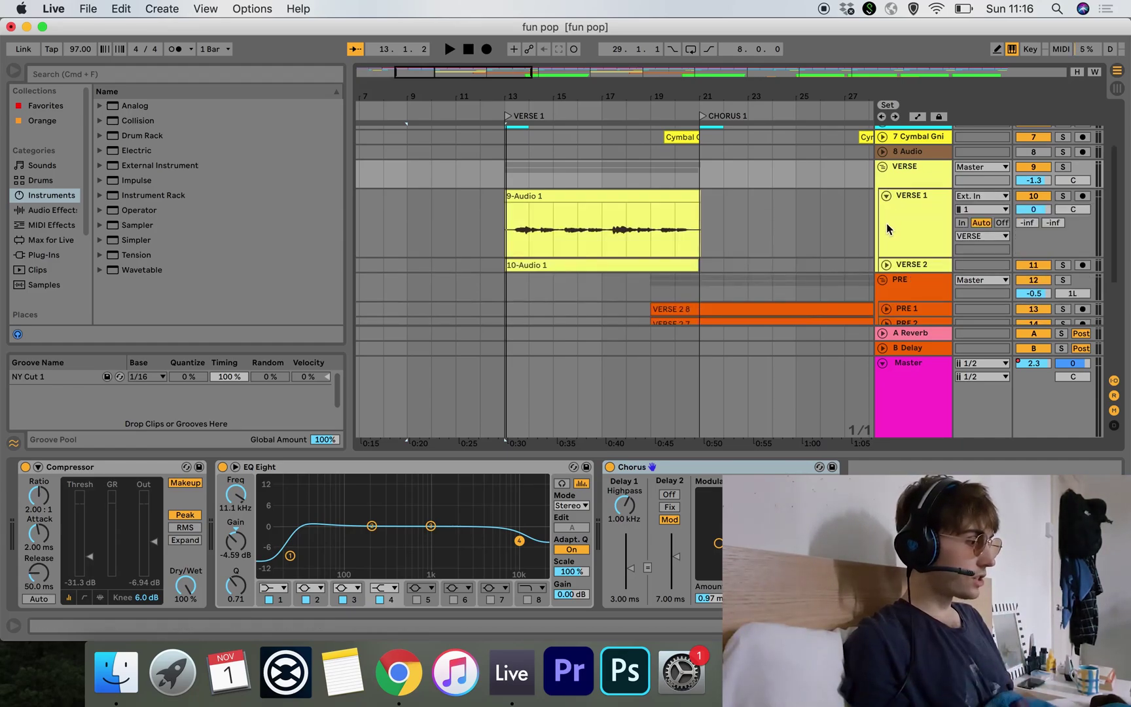
left_click(887, 265)
left_click(886, 265)
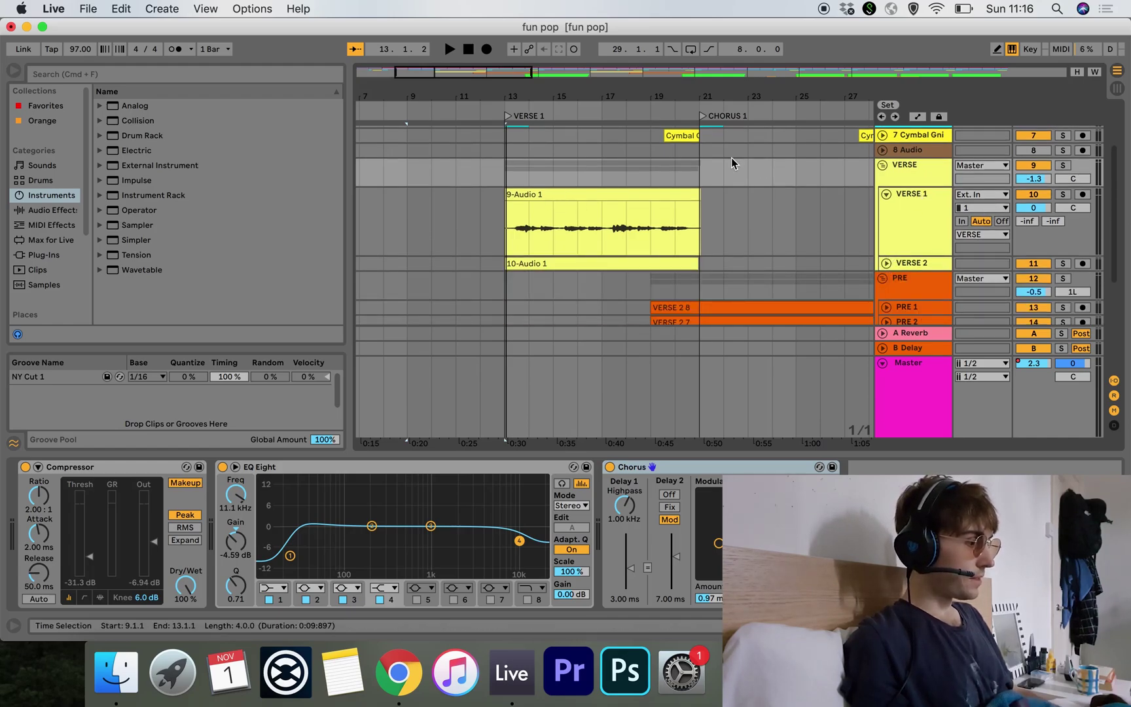
scroll(895, 246, "down", 2)
left_click(887, 233)
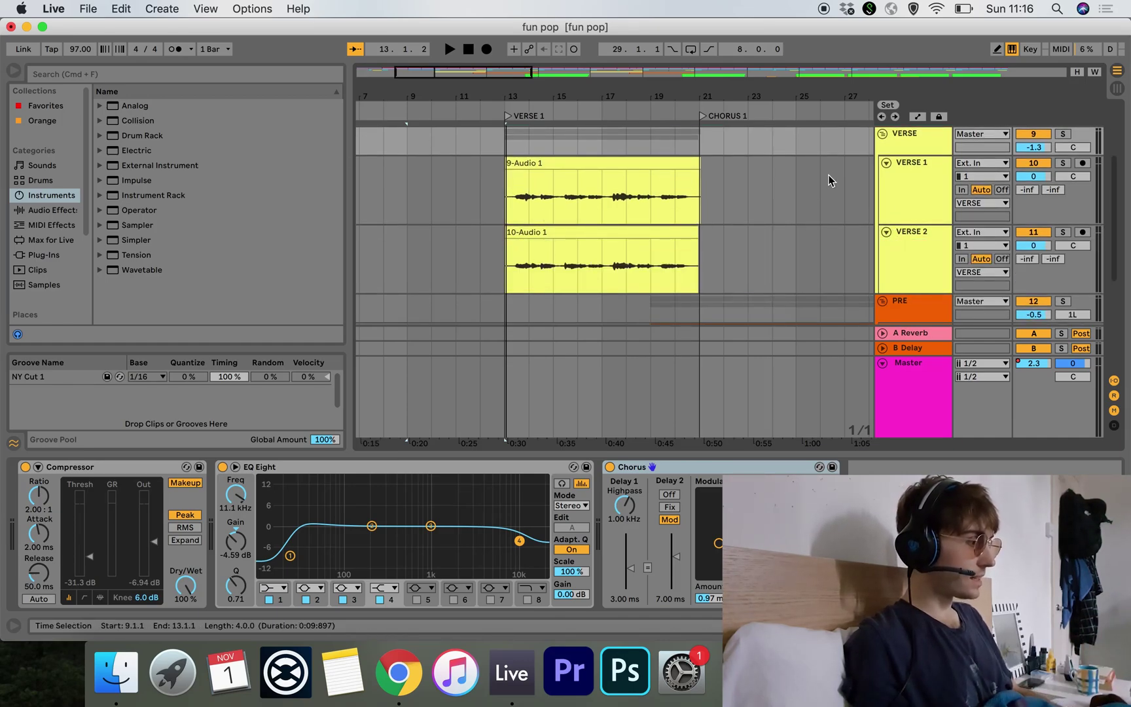
left_click(885, 162)
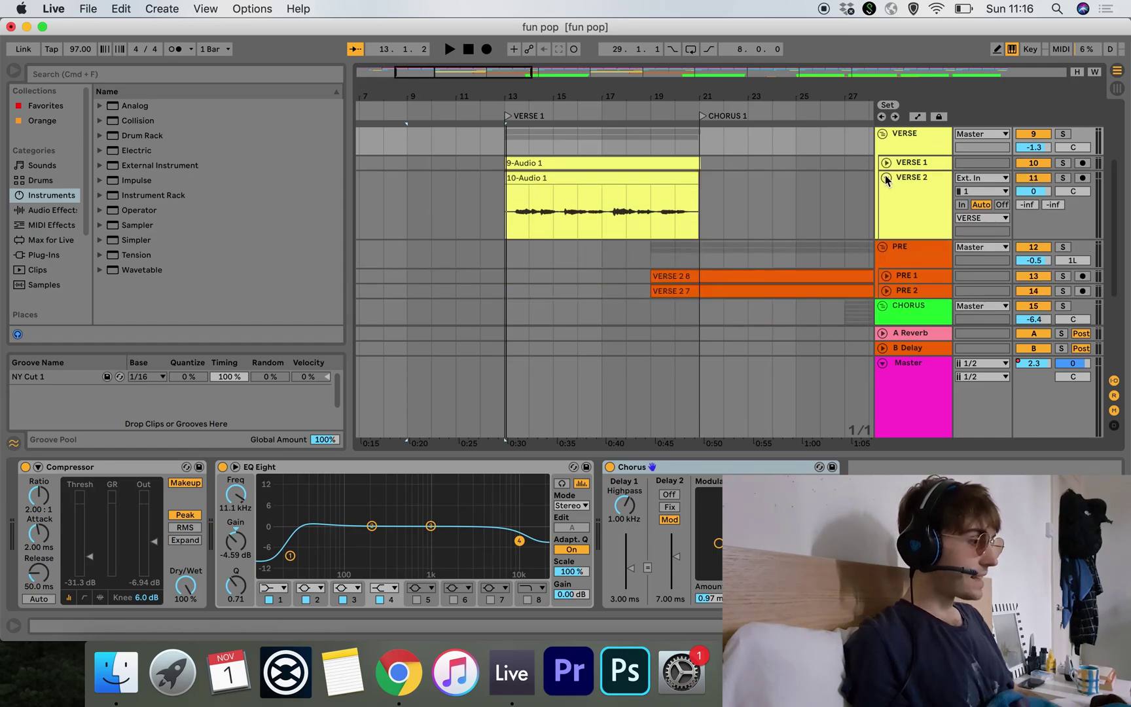
left_click(887, 178)
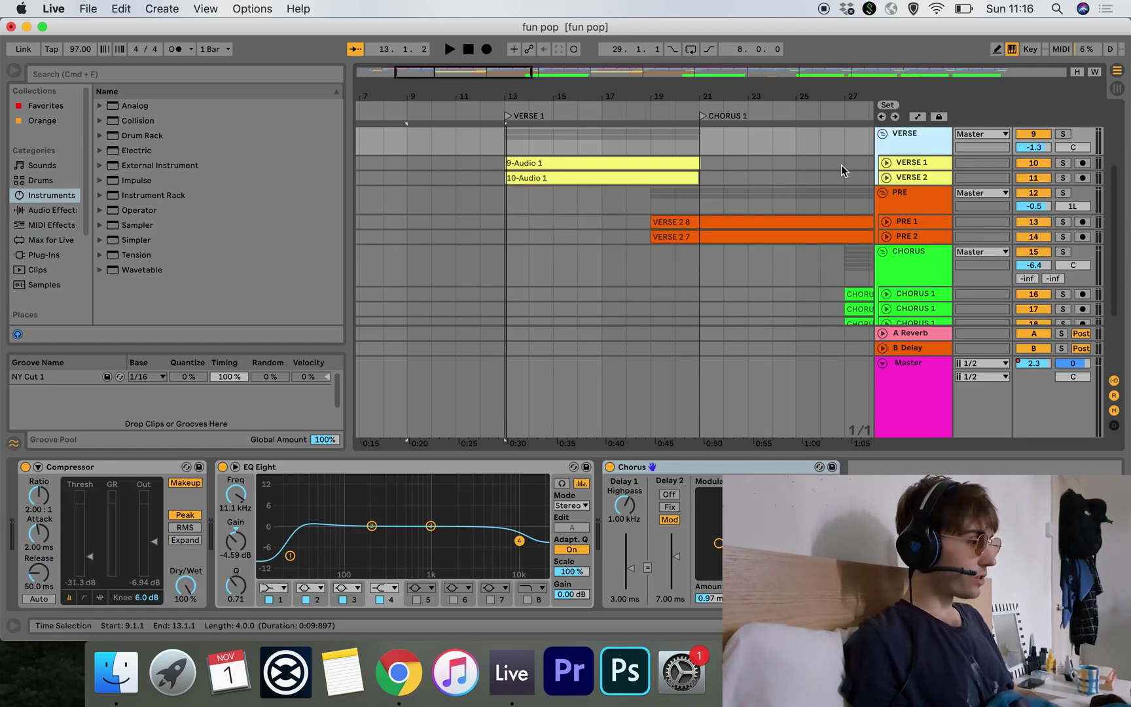
Step: Point out the EQ Eight and Chorus devices in the VERSE group's effect chain
scroll(910, 185, "up", 2)
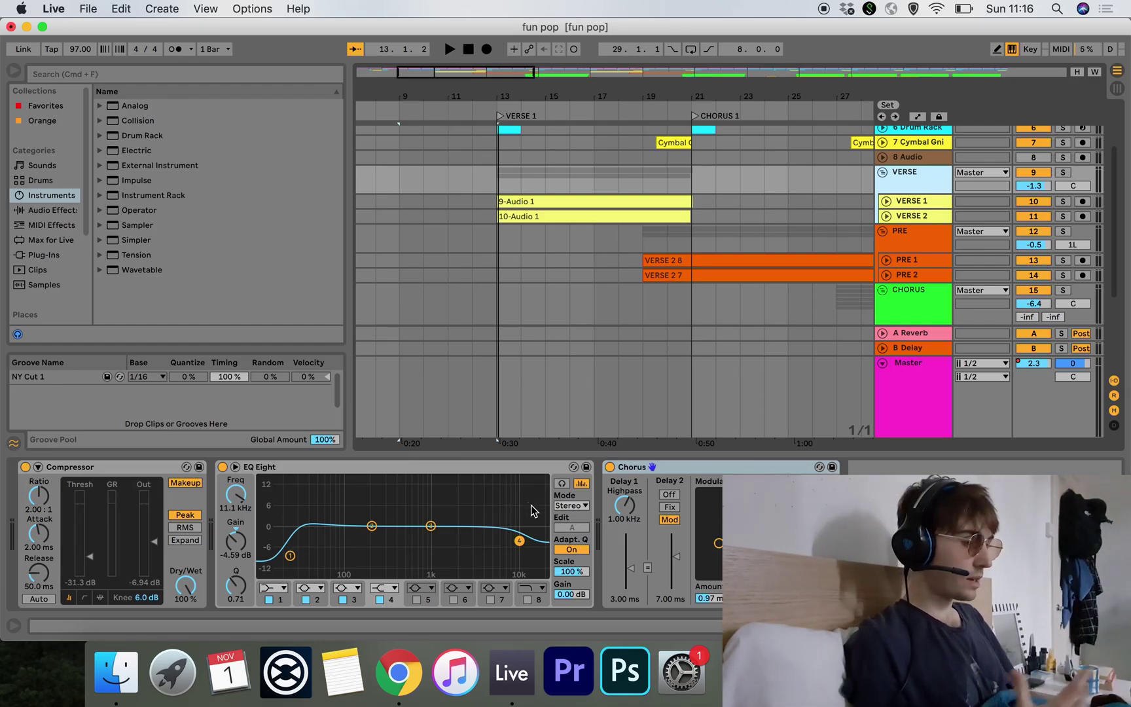
left_click(692, 468)
left_click(538, 469)
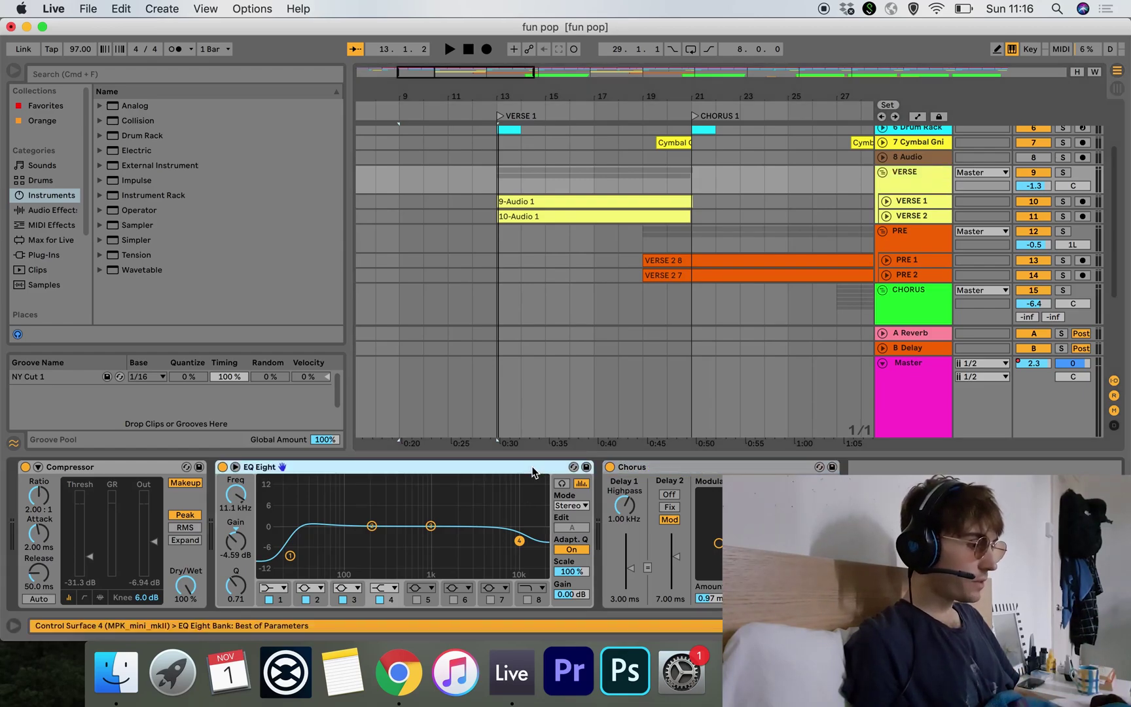
left_click(691, 470)
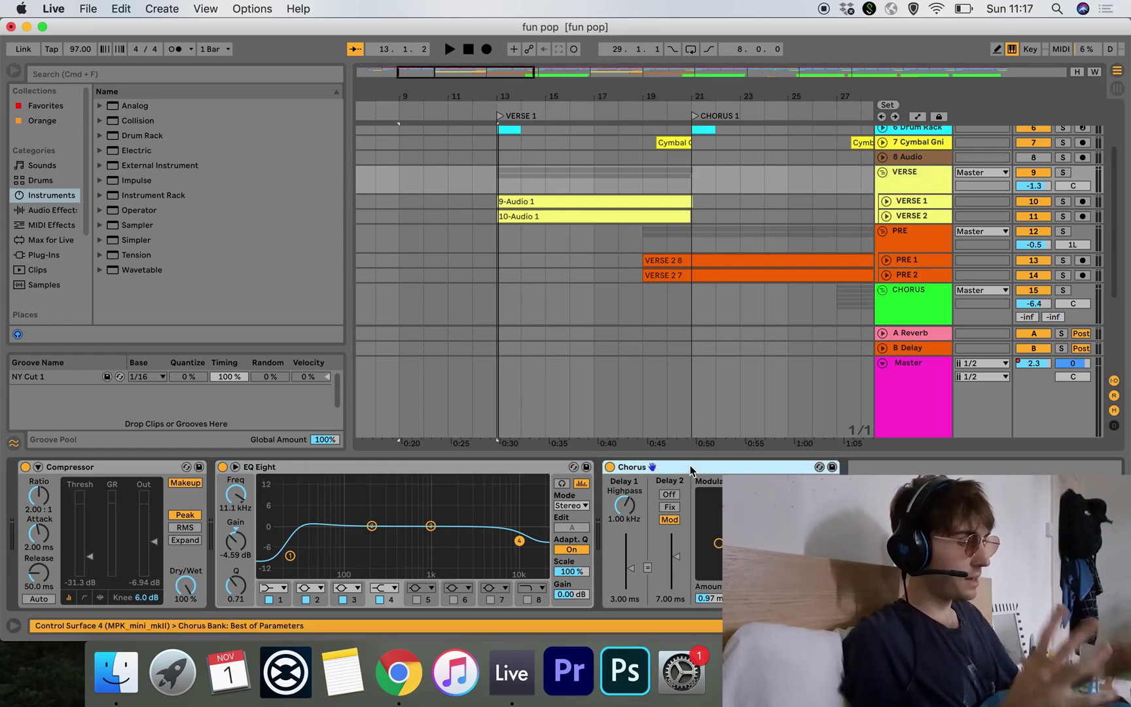
Step: Audition the soloed VERSE group from the VERSE 1 marker, stop playback and clear the solo
left_click(501, 118)
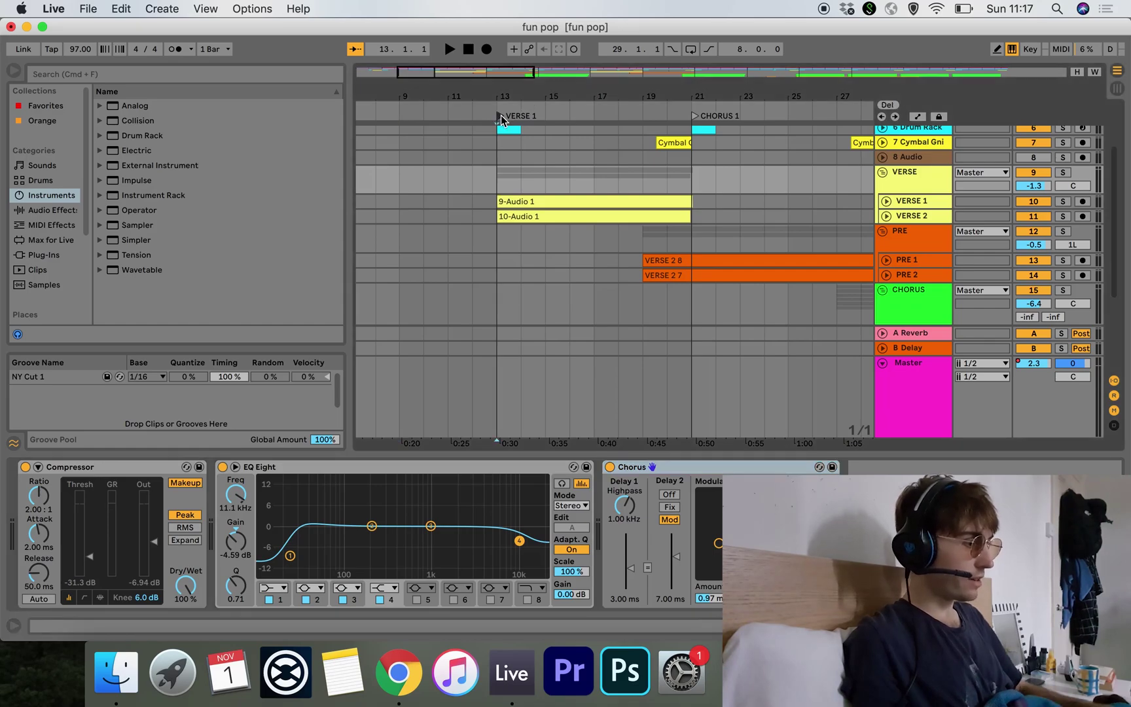
left_click(1063, 174)
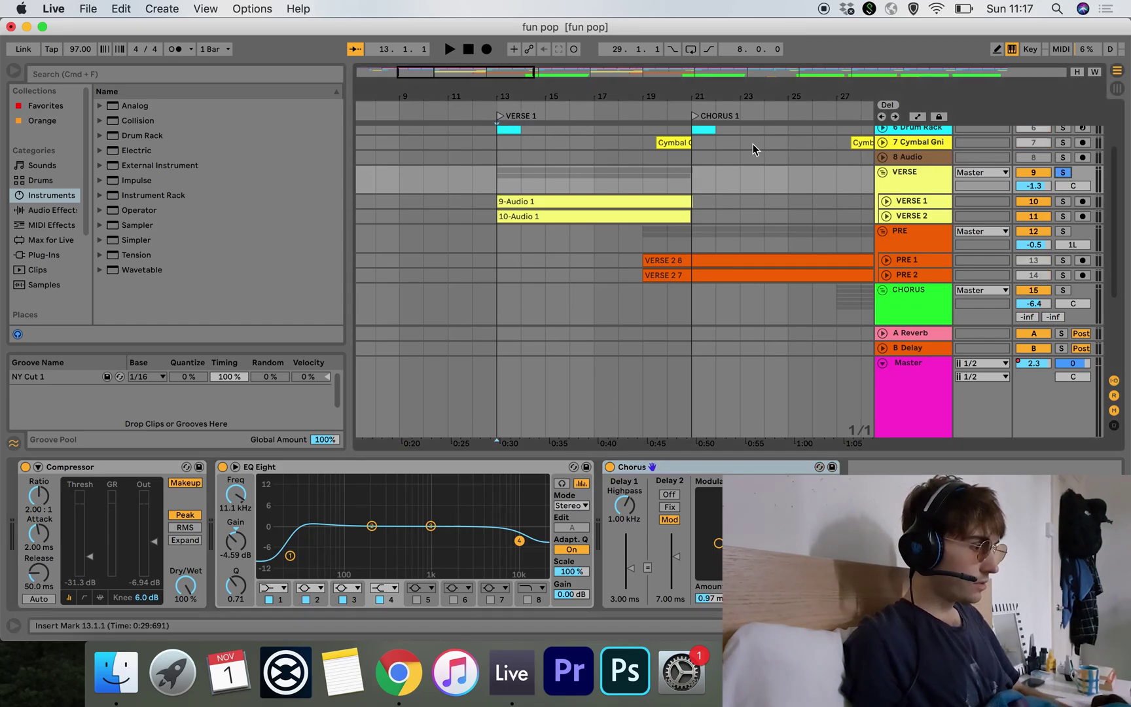
key("space")
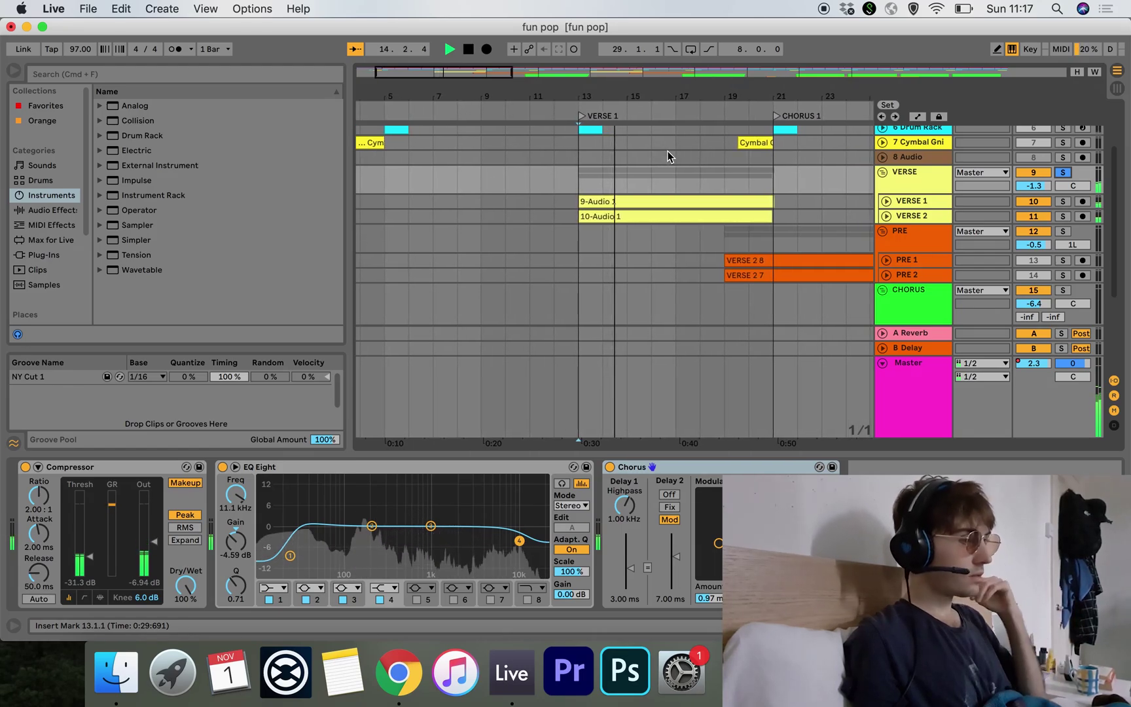
left_click(1063, 172)
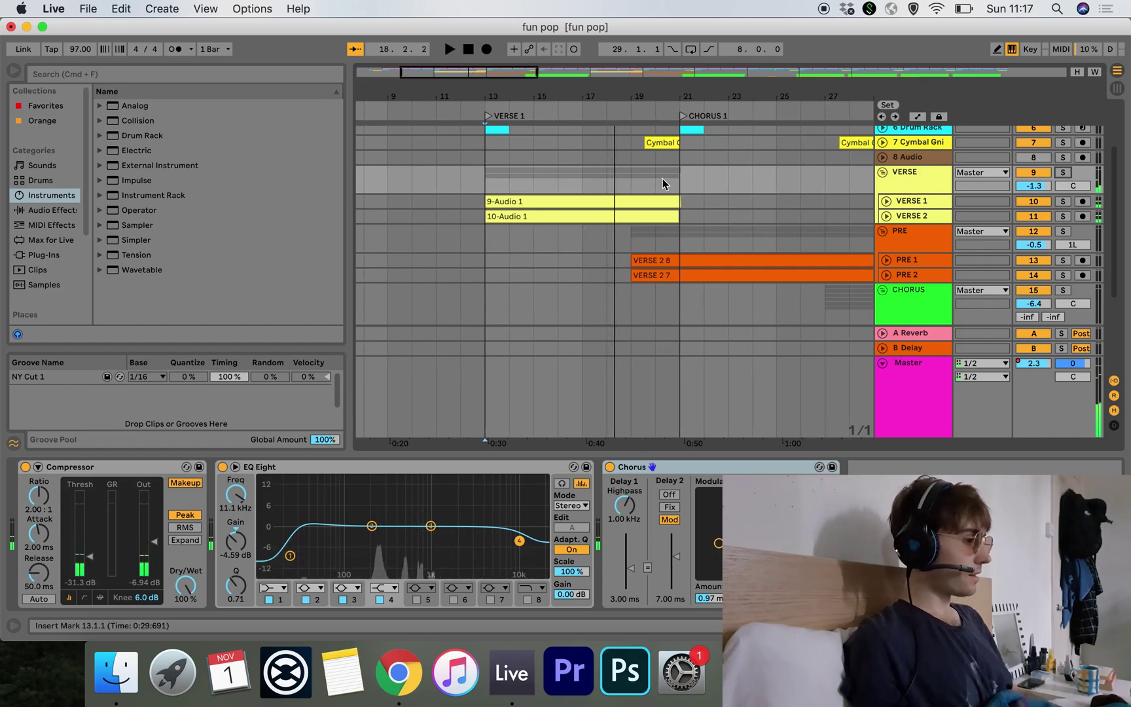
Step: Examine where the PRE 1 and PRE 2 vocal clips sit relative to the VERSE clips before CHORUS 1
scroll(667, 212, "down", 3)
scroll(668, 213, "right", 3)
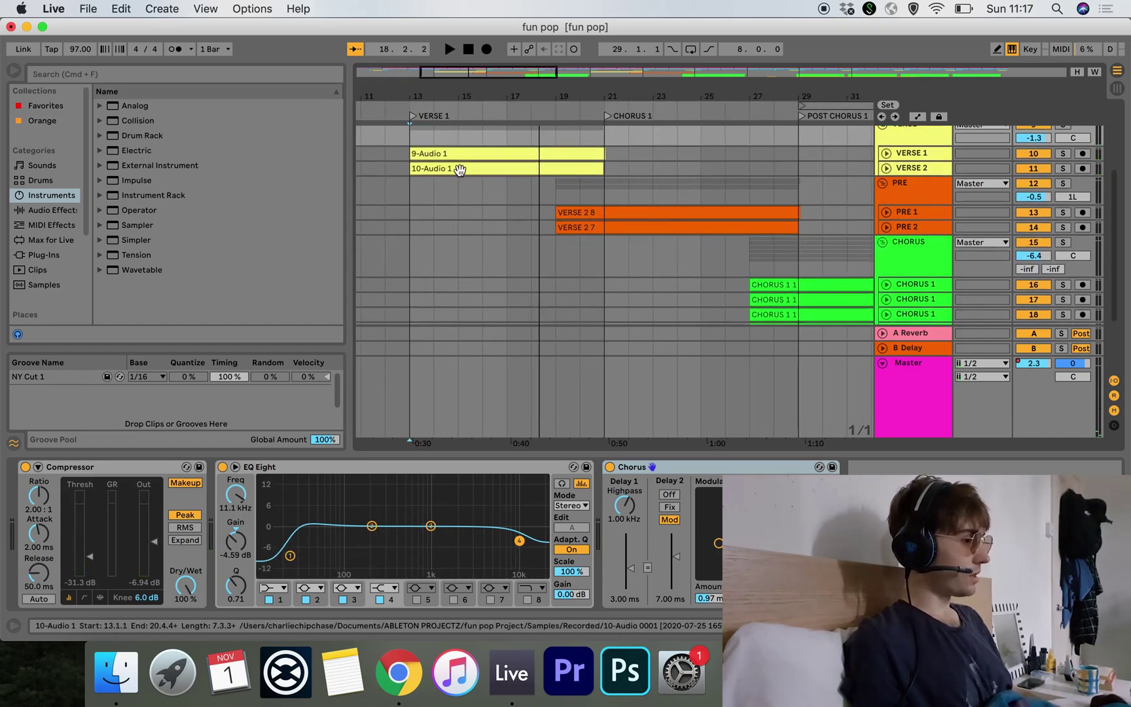
scroll(500, 169, "up", 2)
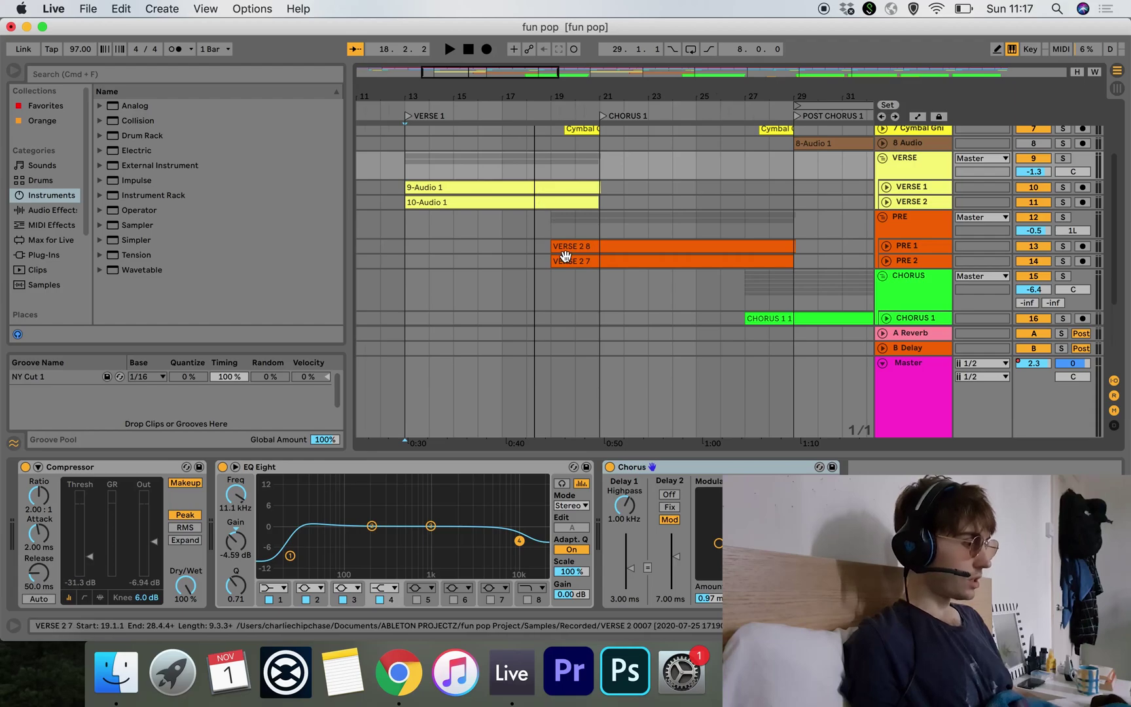
scroll(566, 257, "down", 5)
scroll(566, 257, "up", 4)
scroll(566, 257, "left", 1)
scroll(550, 200, "left", 1)
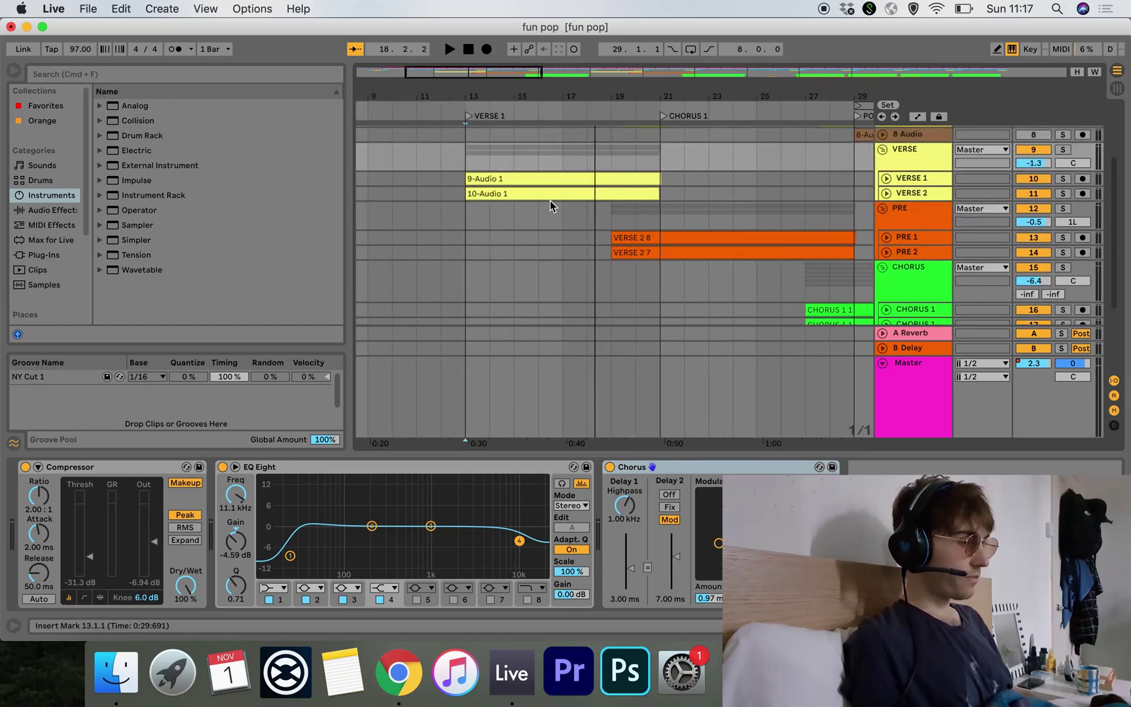
Step: Examine the stacked CHORUS vocal tracks around the POST CHORUS 1 section
scroll(543, 231, "right", 5)
scroll(543, 231, "down", 5)
scroll(543, 231, "left", 2)
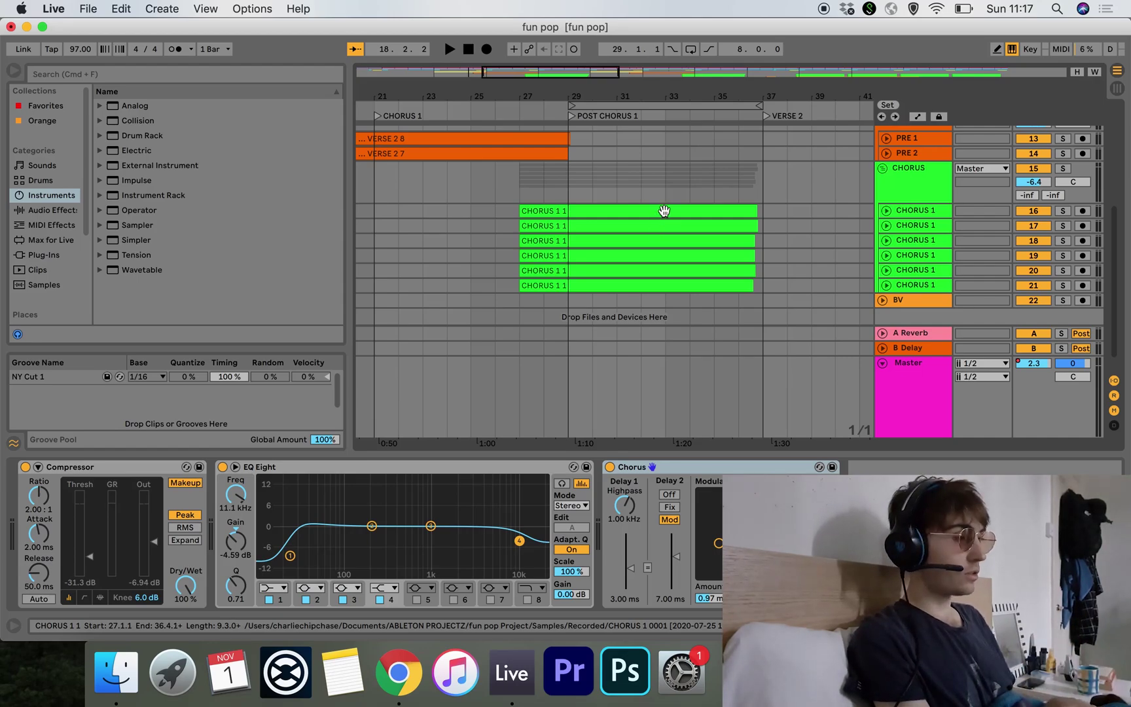
scroll(664, 211, "down", 1)
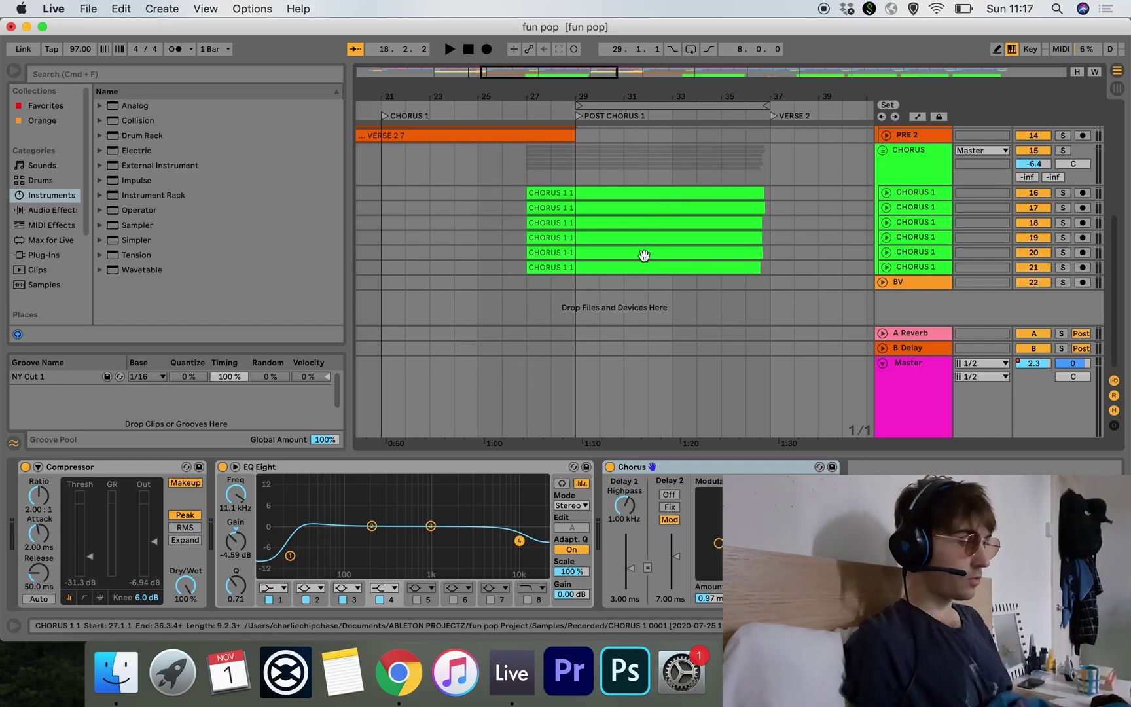
scroll(646, 201, "left", 1)
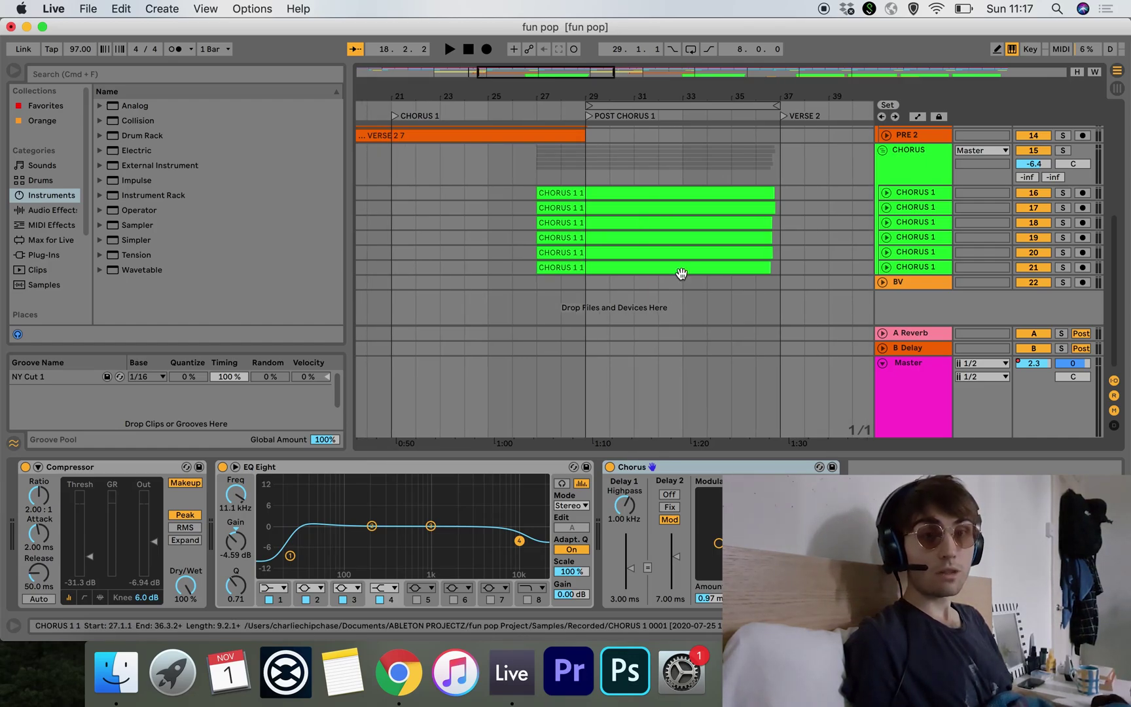
Step: Hide the browser to give the arrangement the full width, from INTRO to OUTRO
scroll(693, 262, "down", 10)
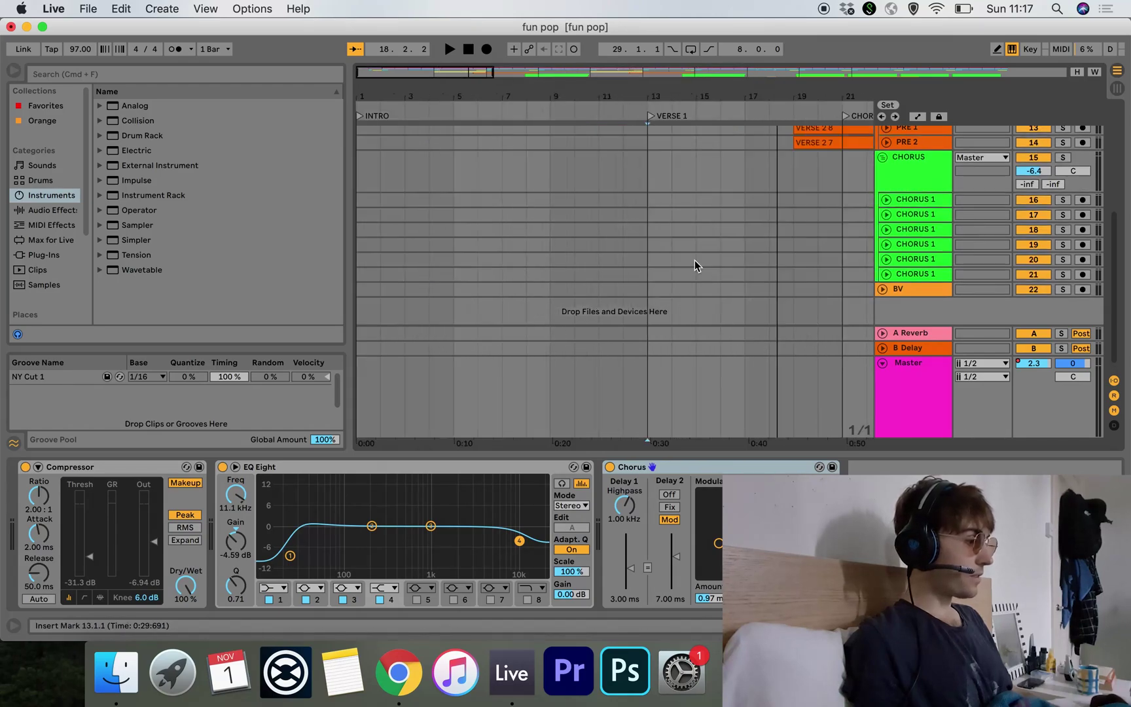
scroll(695, 260, "up", 5)
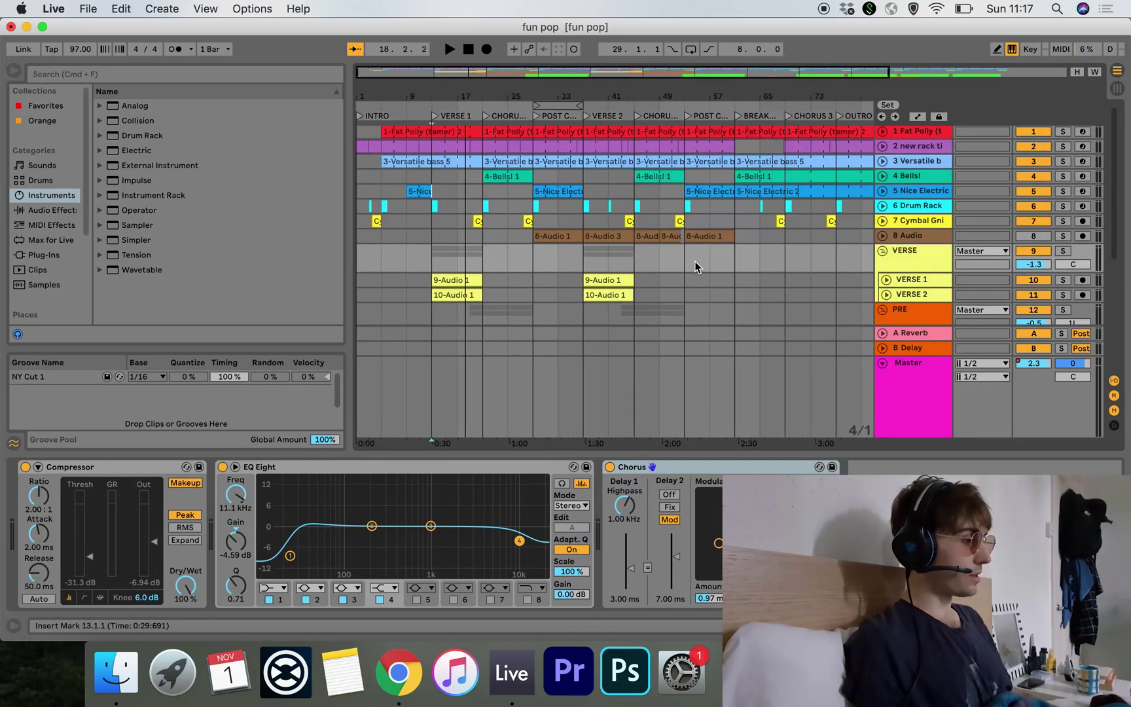
scroll(696, 266, "down", 2)
left_click(14, 70)
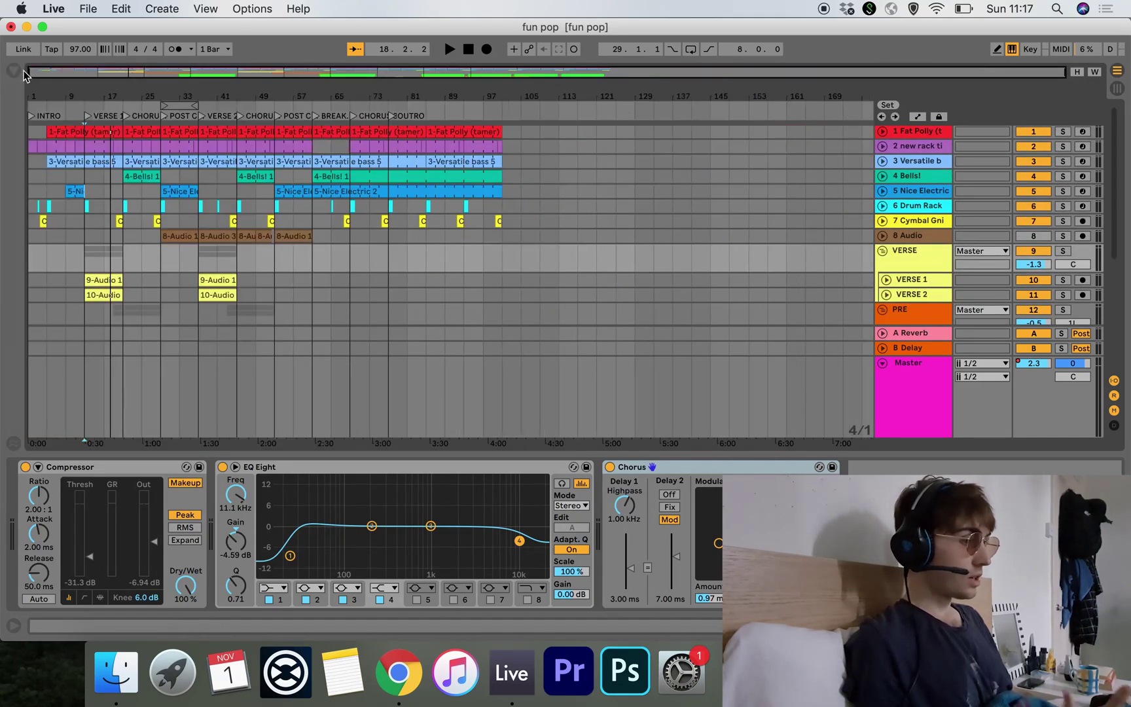
scroll(387, 220, "up", 3)
scroll(387, 215, "up", 1)
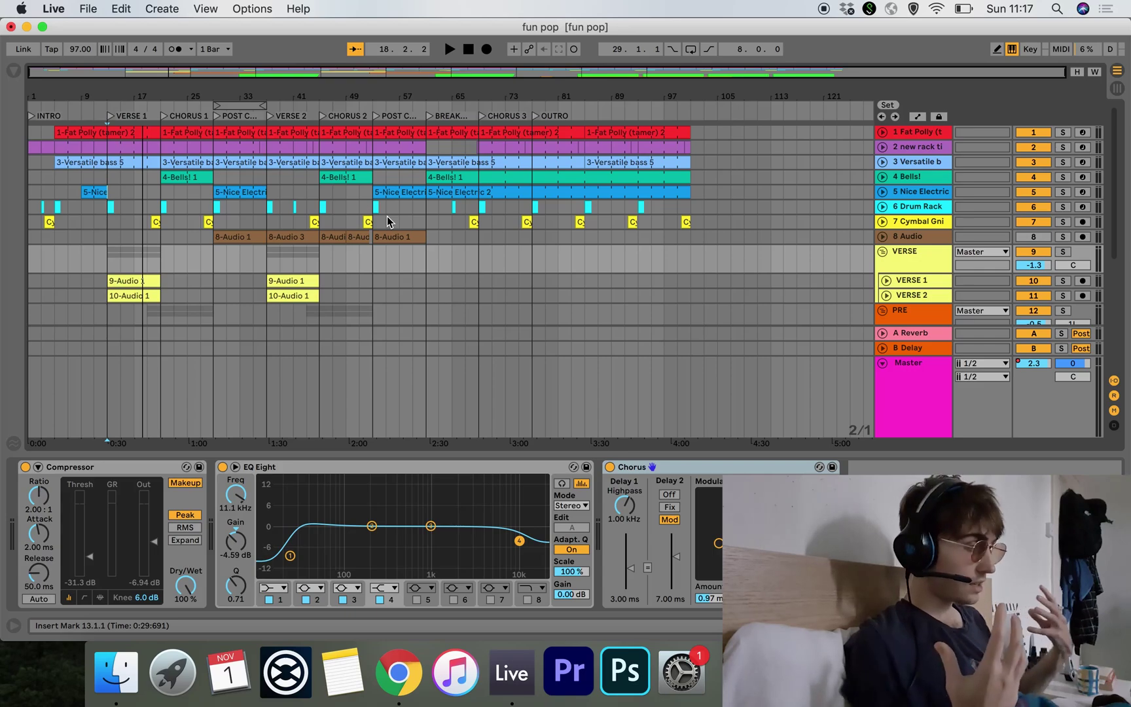
Step: Examine how the VERSE, PRE and CHORUS vocal clips are placed across the whole song alongside the instrument tracks
scroll(405, 286, "down", 1)
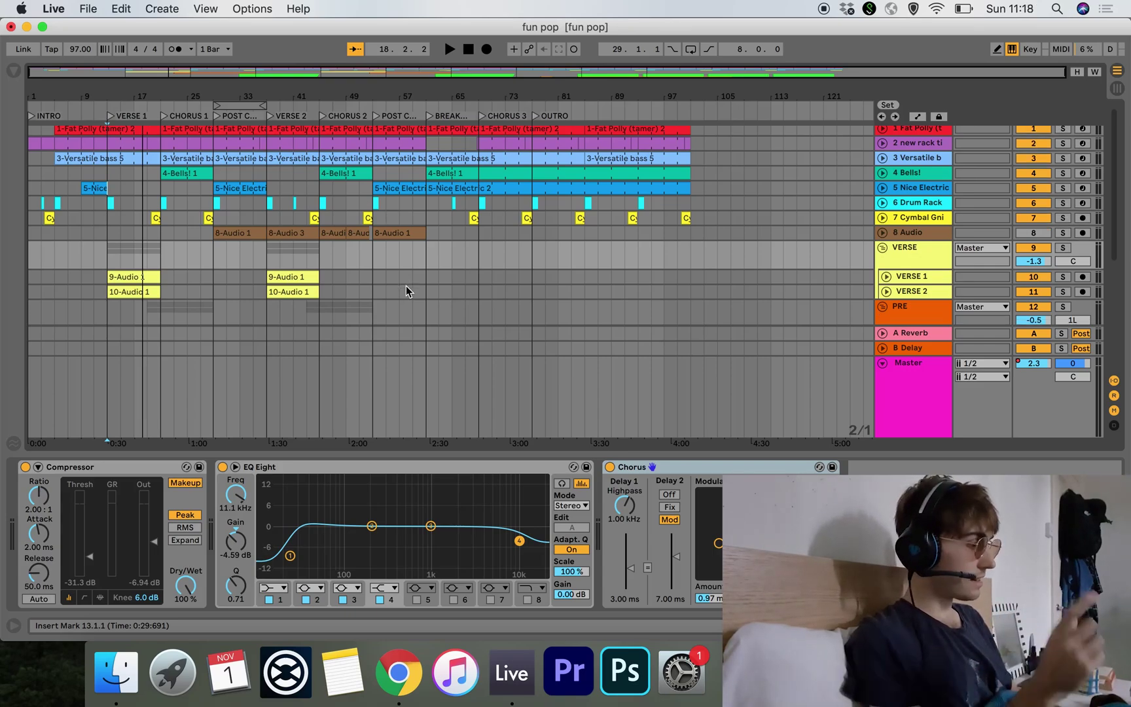
scroll(406, 285, "down", 15)
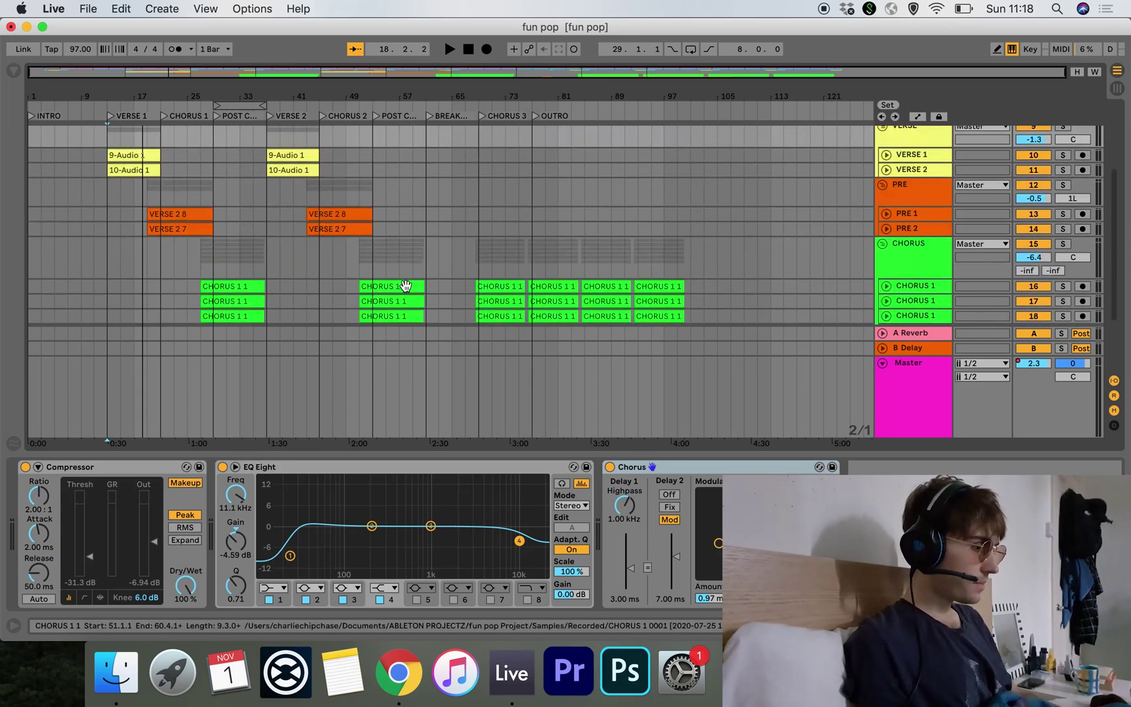
scroll(406, 292, "down", 2)
scroll(406, 288, "up", 15)
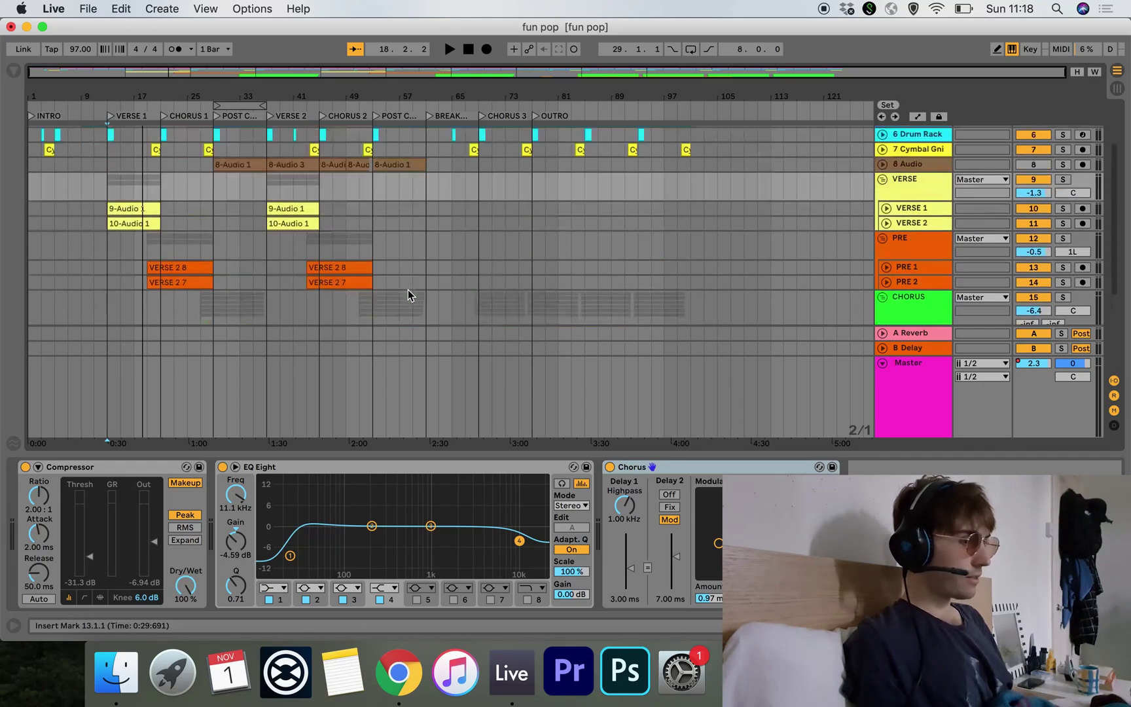
scroll(336, 235, "up", 4)
scroll(337, 234, "down", 5)
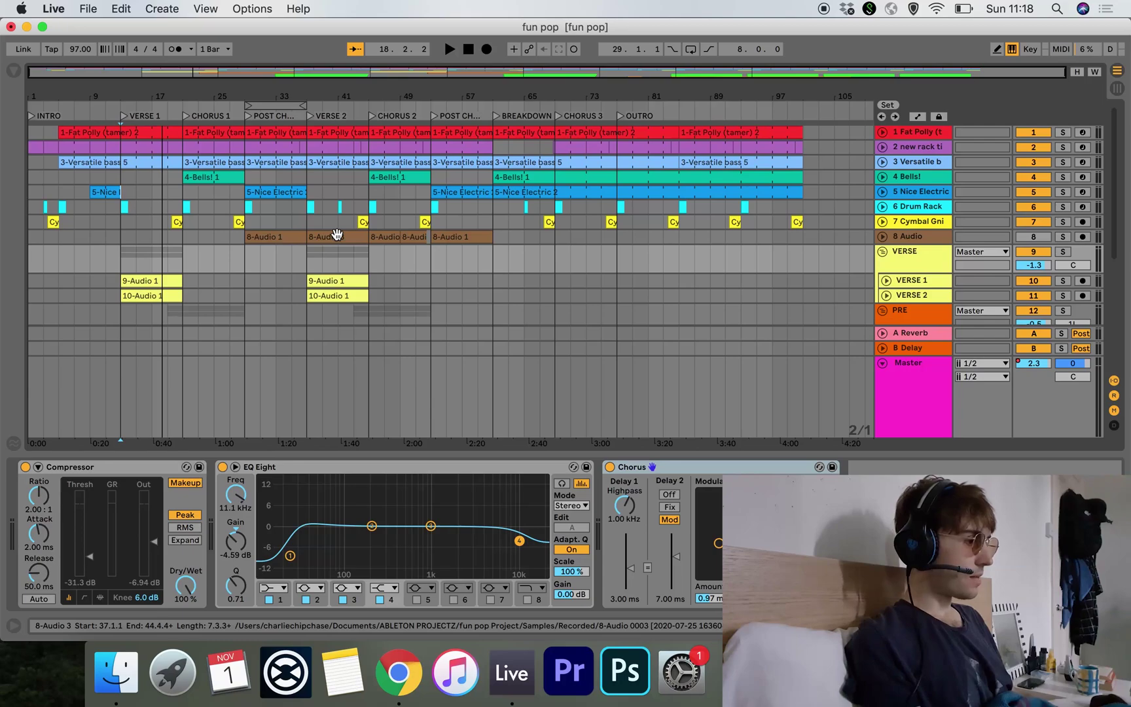
scroll(336, 235, "down", 1)
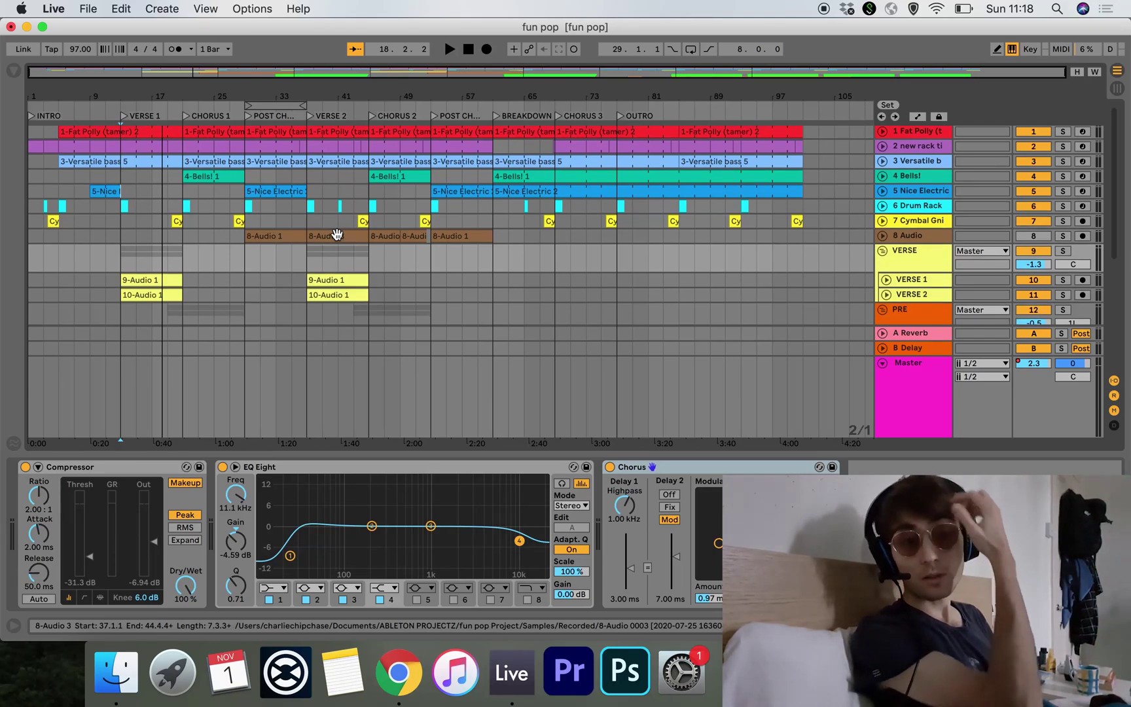